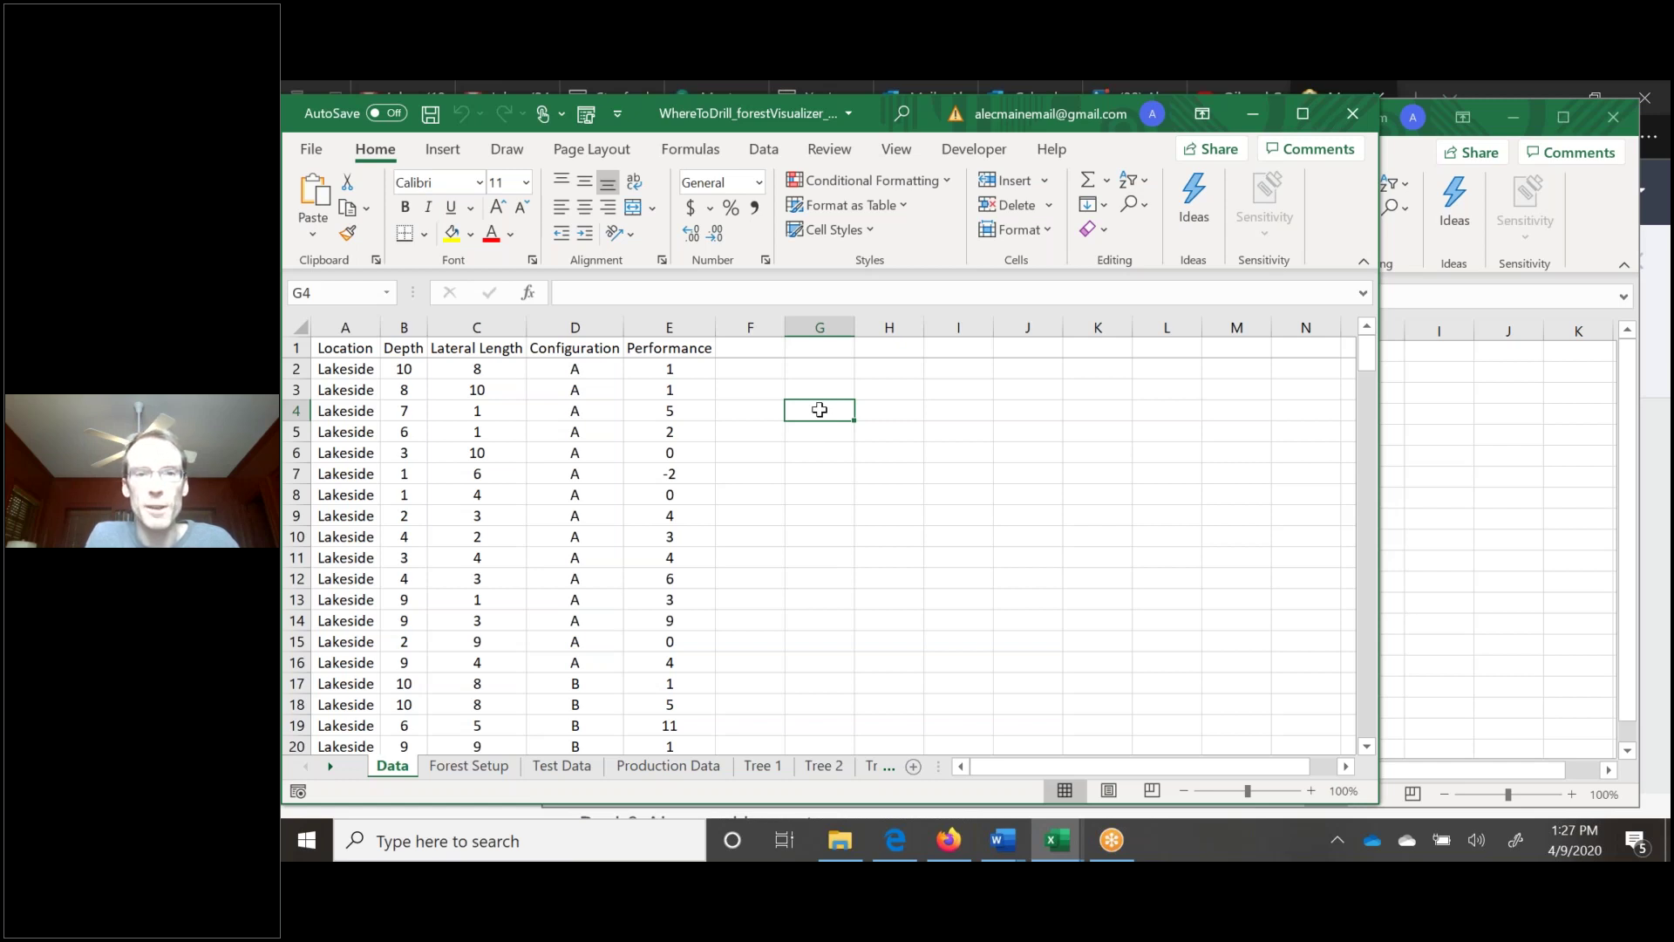
# Look over the Forest Setup sheet and the records on the Data sheet, from Location through Performance.
pyautogui.click(472, 766)
pyautogui.scroll(-6, 783, 541)
pyautogui.scroll(6, 783, 541)
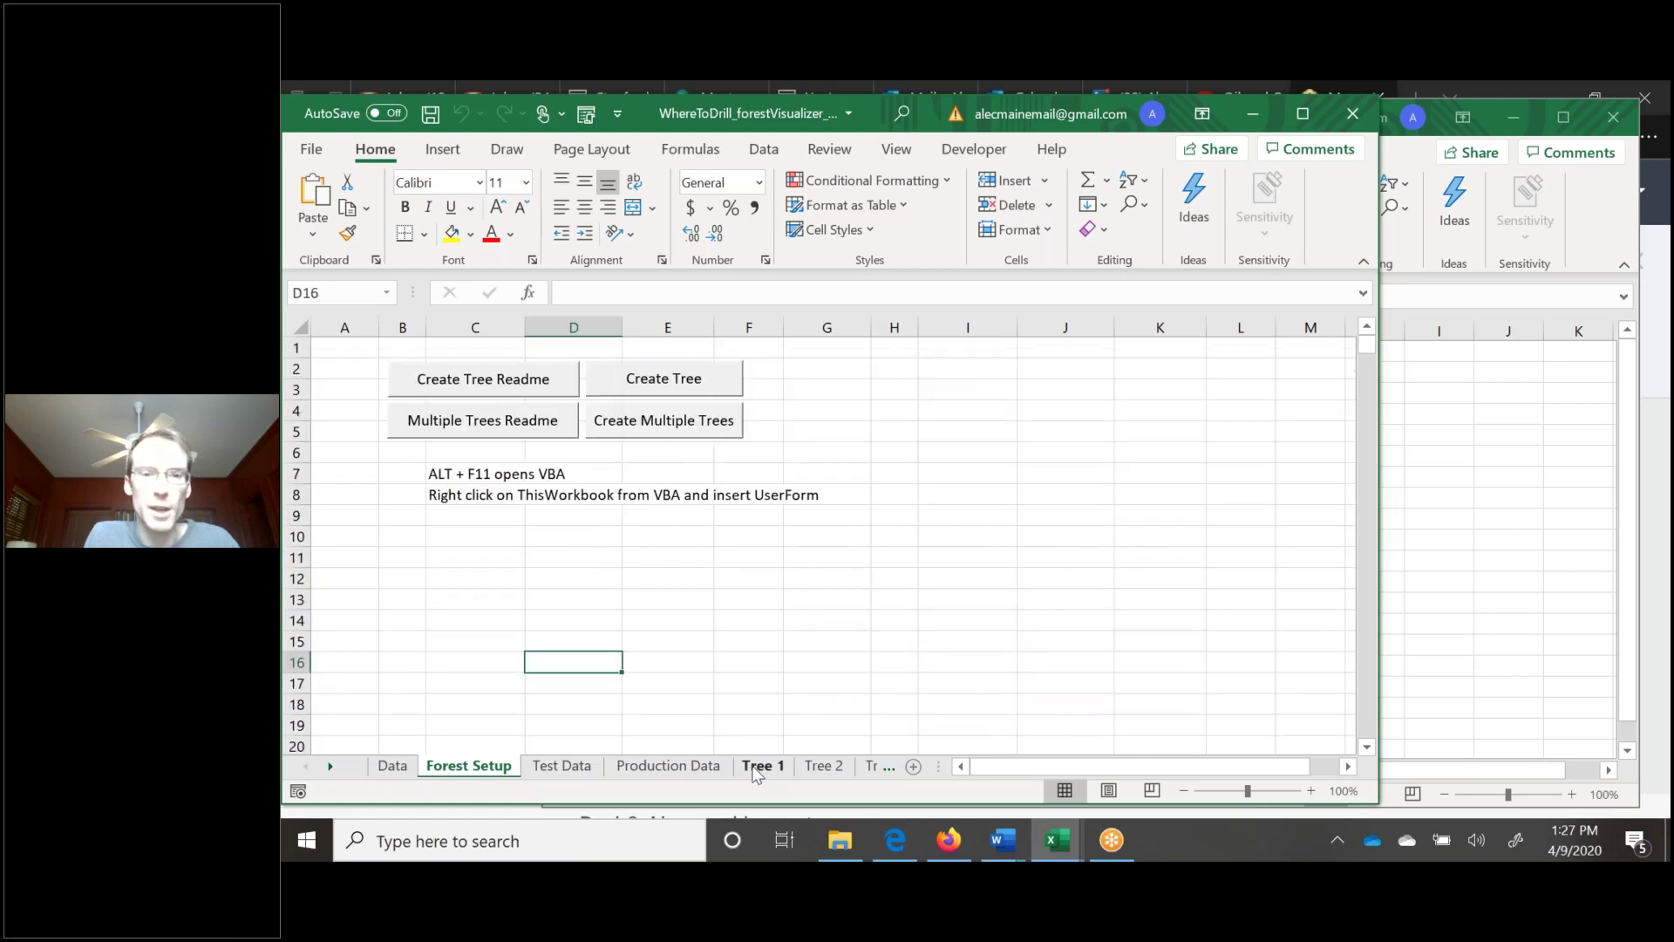
pyautogui.click(393, 765)
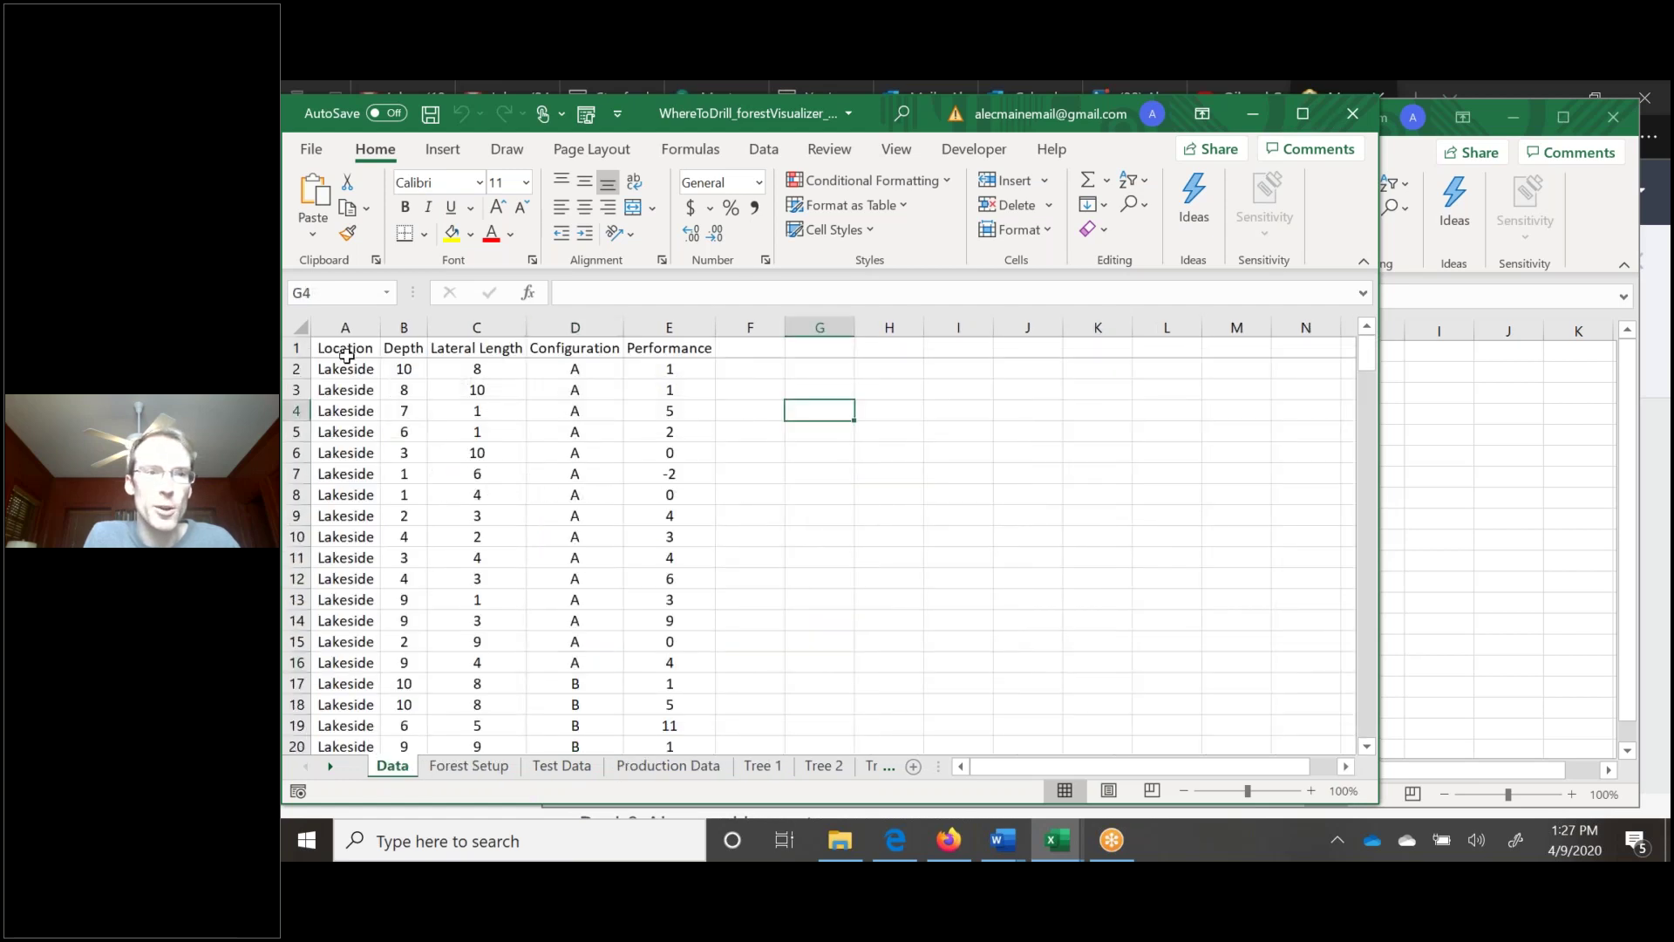
pyautogui.moveTo(653, 515); pyautogui.dragTo(673, 724)
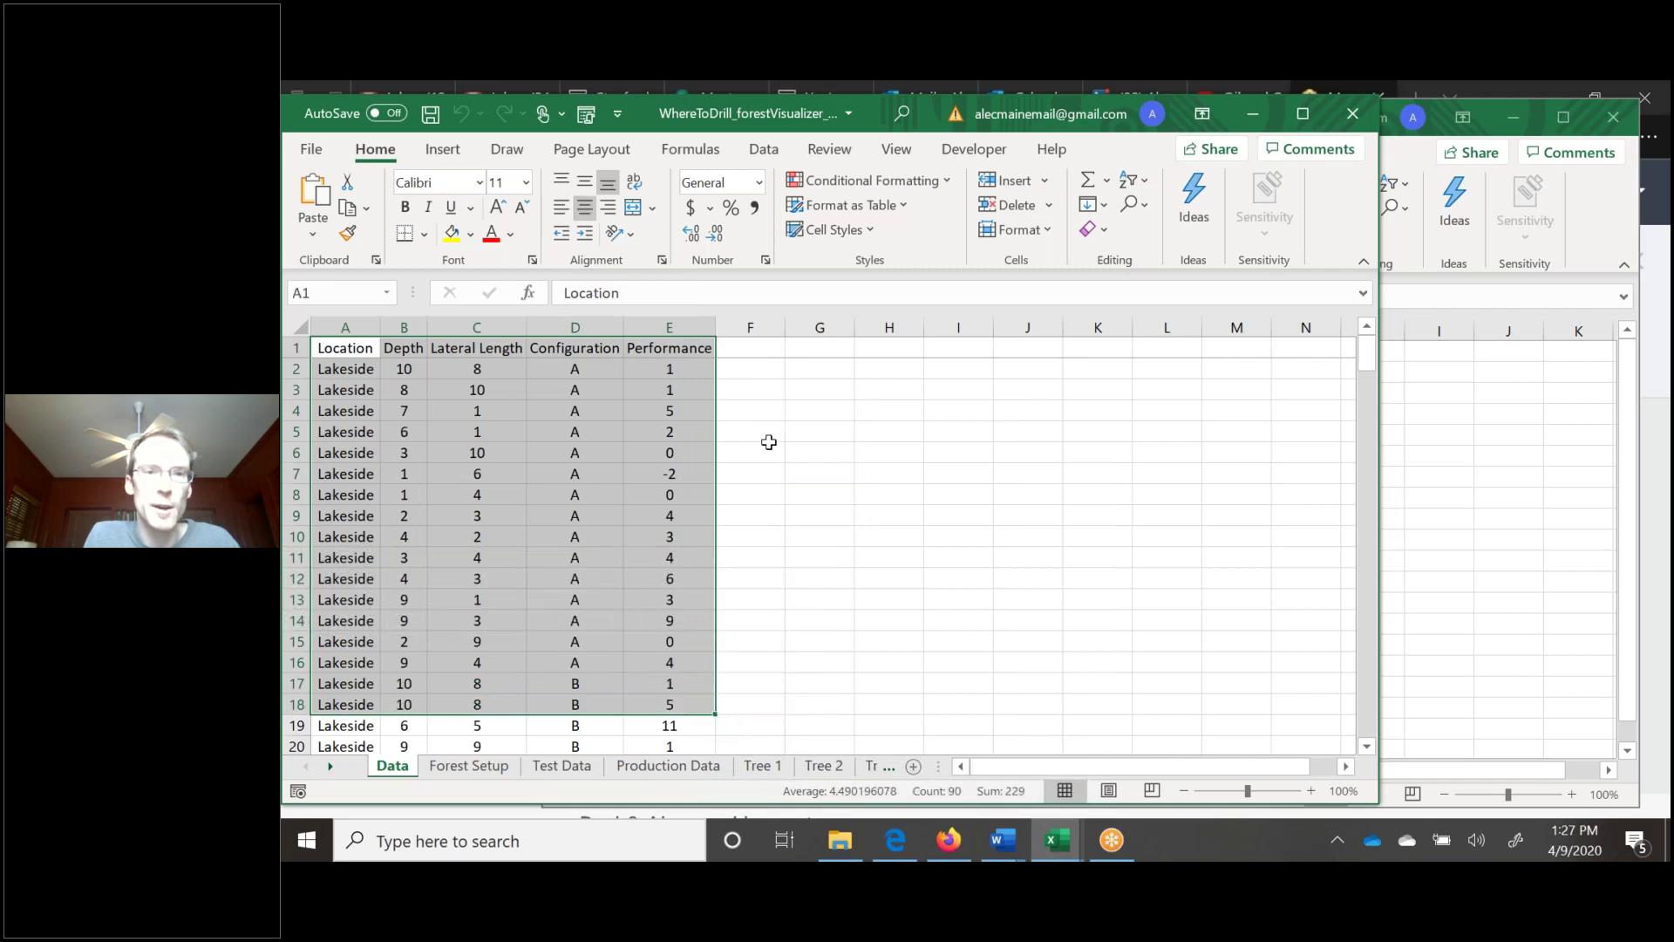
pyautogui.click(763, 451)
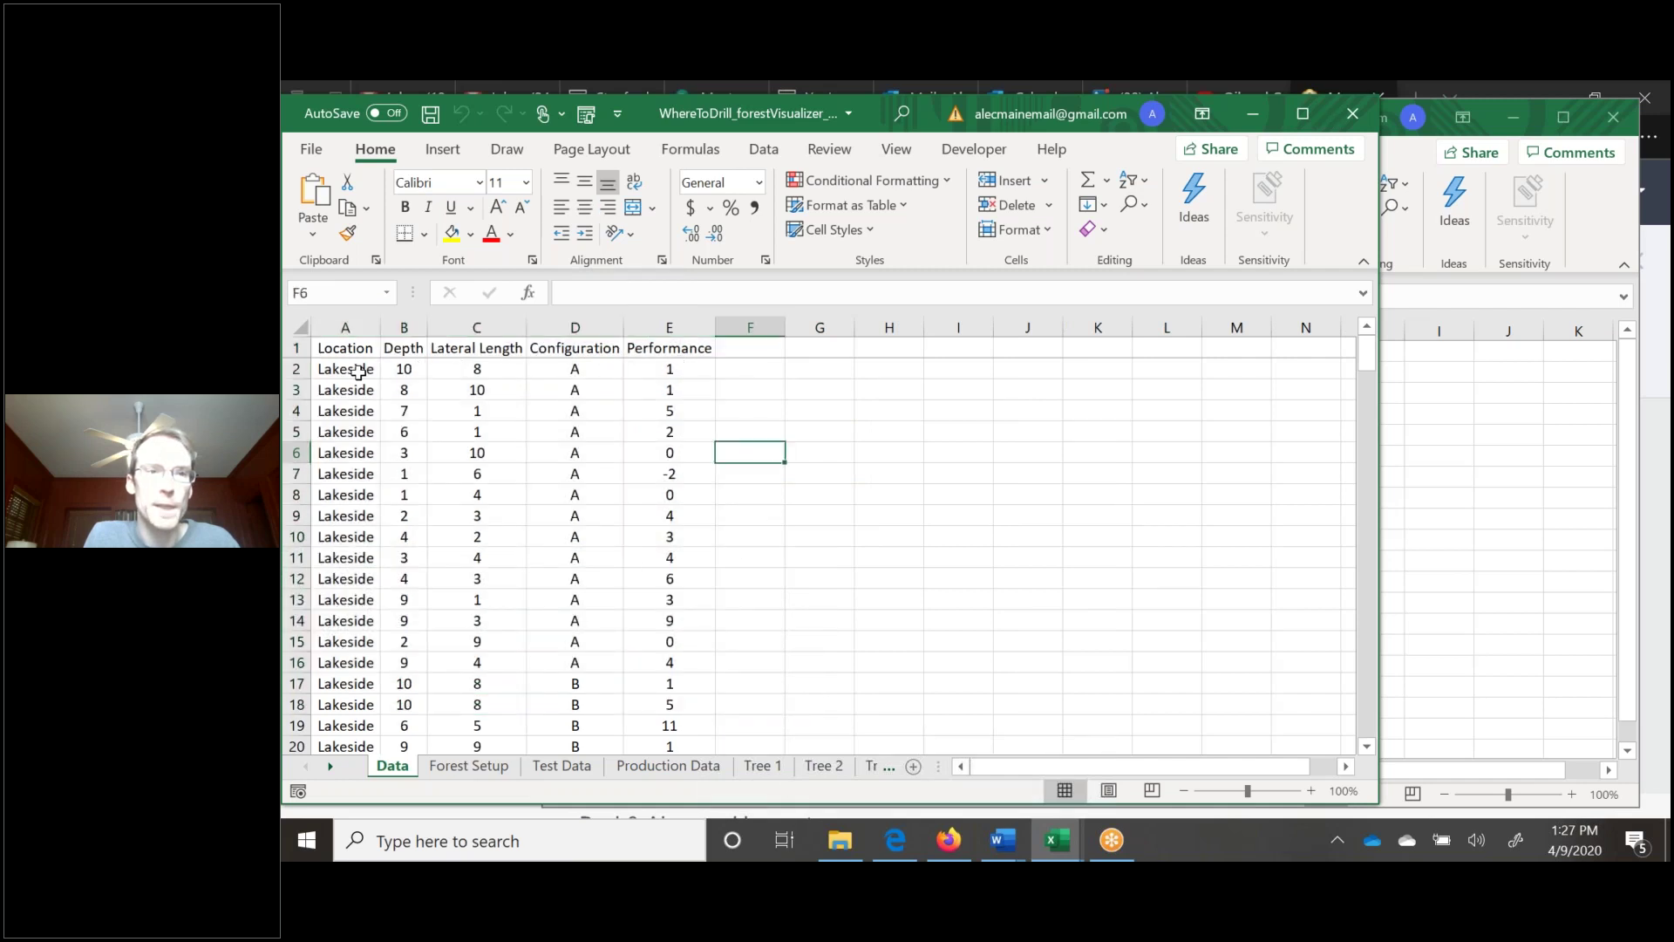
pyautogui.moveTo(348, 369); pyautogui.dragTo(695, 729)
pyautogui.click(791, 369)
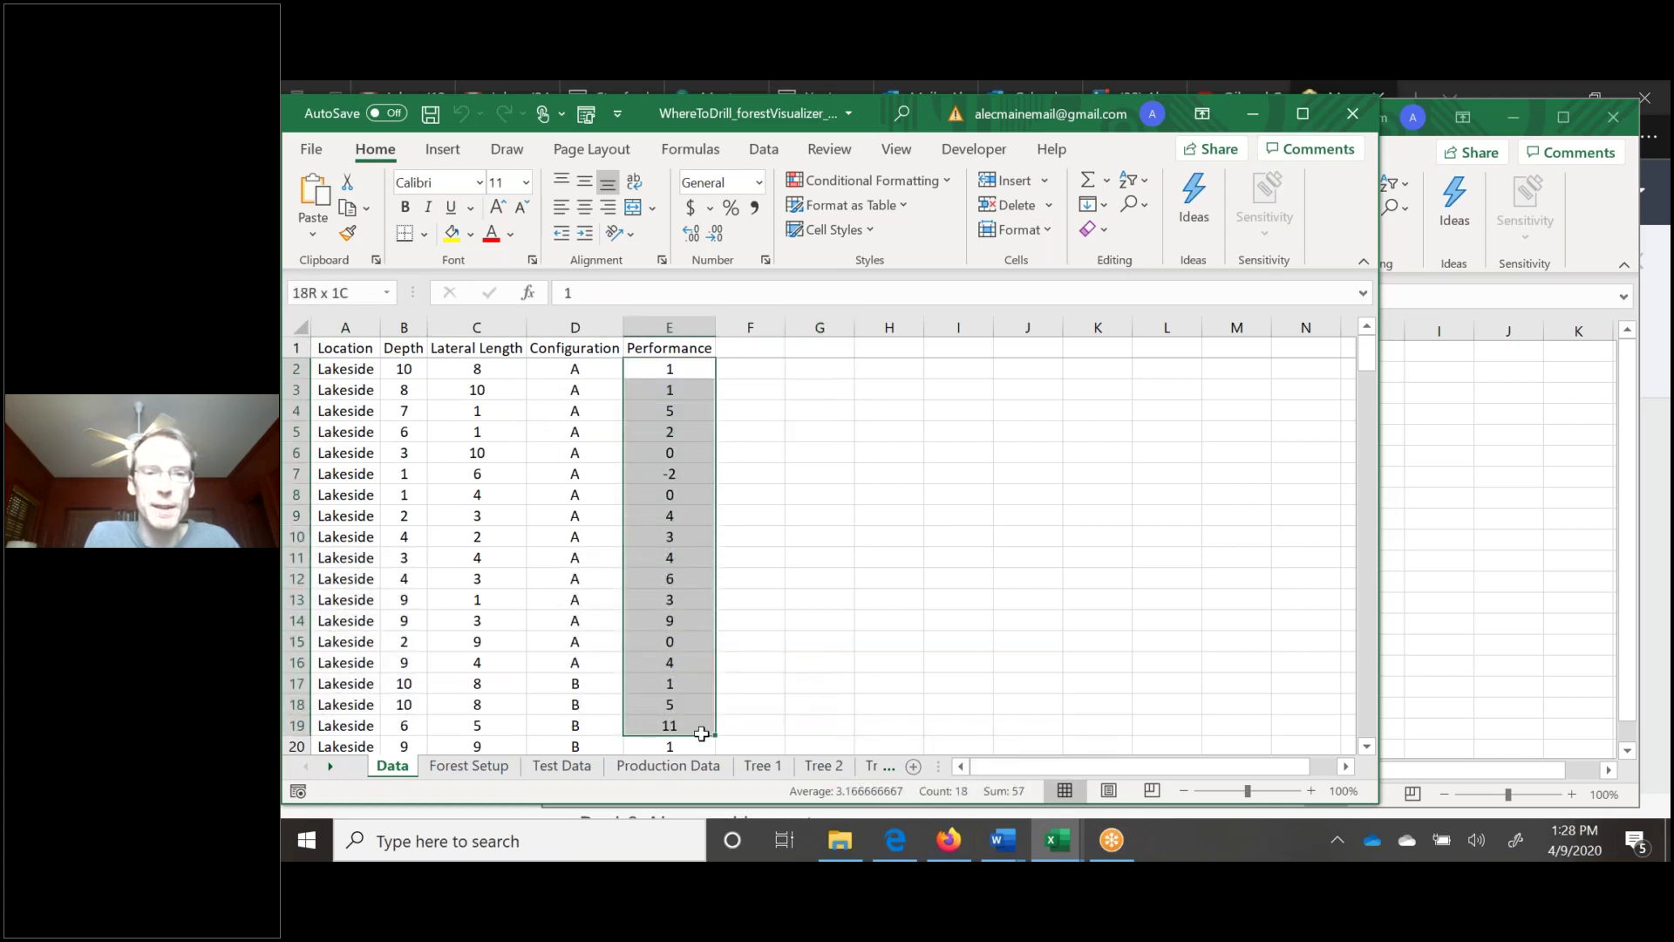
# Examine individual Performance values and the Location, Depth and Lateral Length columns on the Data sheet.
pyautogui.click(690, 474)
pyautogui.click(693, 454)
pyautogui.click(693, 723)
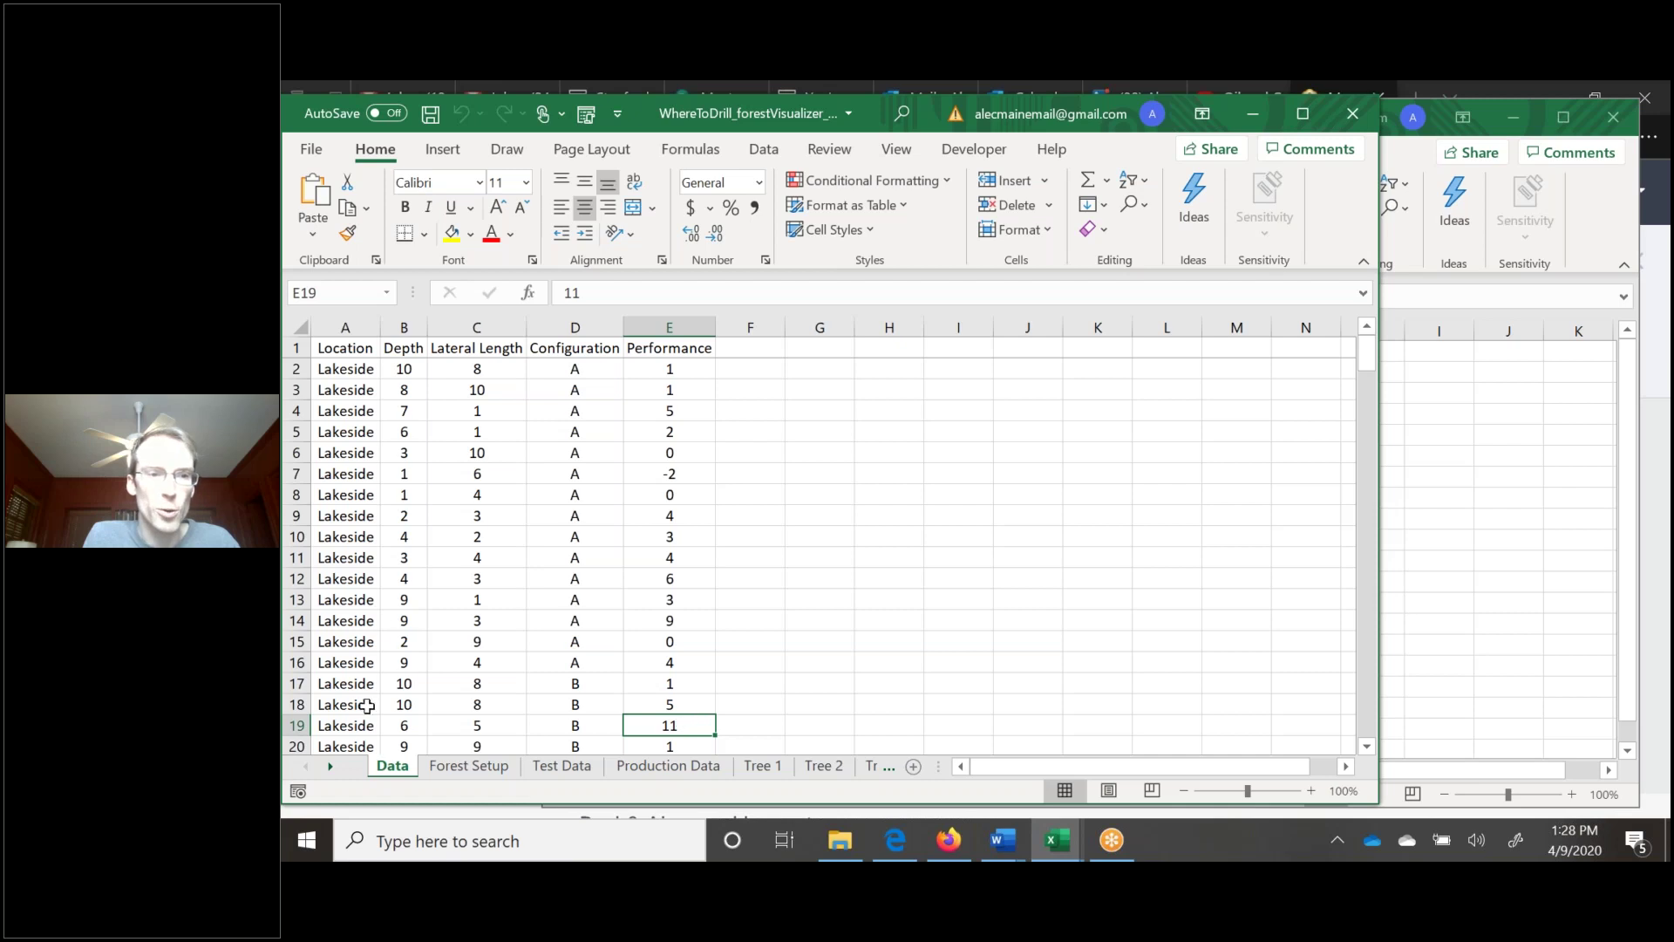
pyautogui.moveTo(318, 366); pyautogui.dragTo(345, 452)
pyautogui.moveTo(401, 366); pyautogui.dragTo(442, 558)
pyautogui.moveTo(489, 349); pyautogui.dragTo(479, 555)
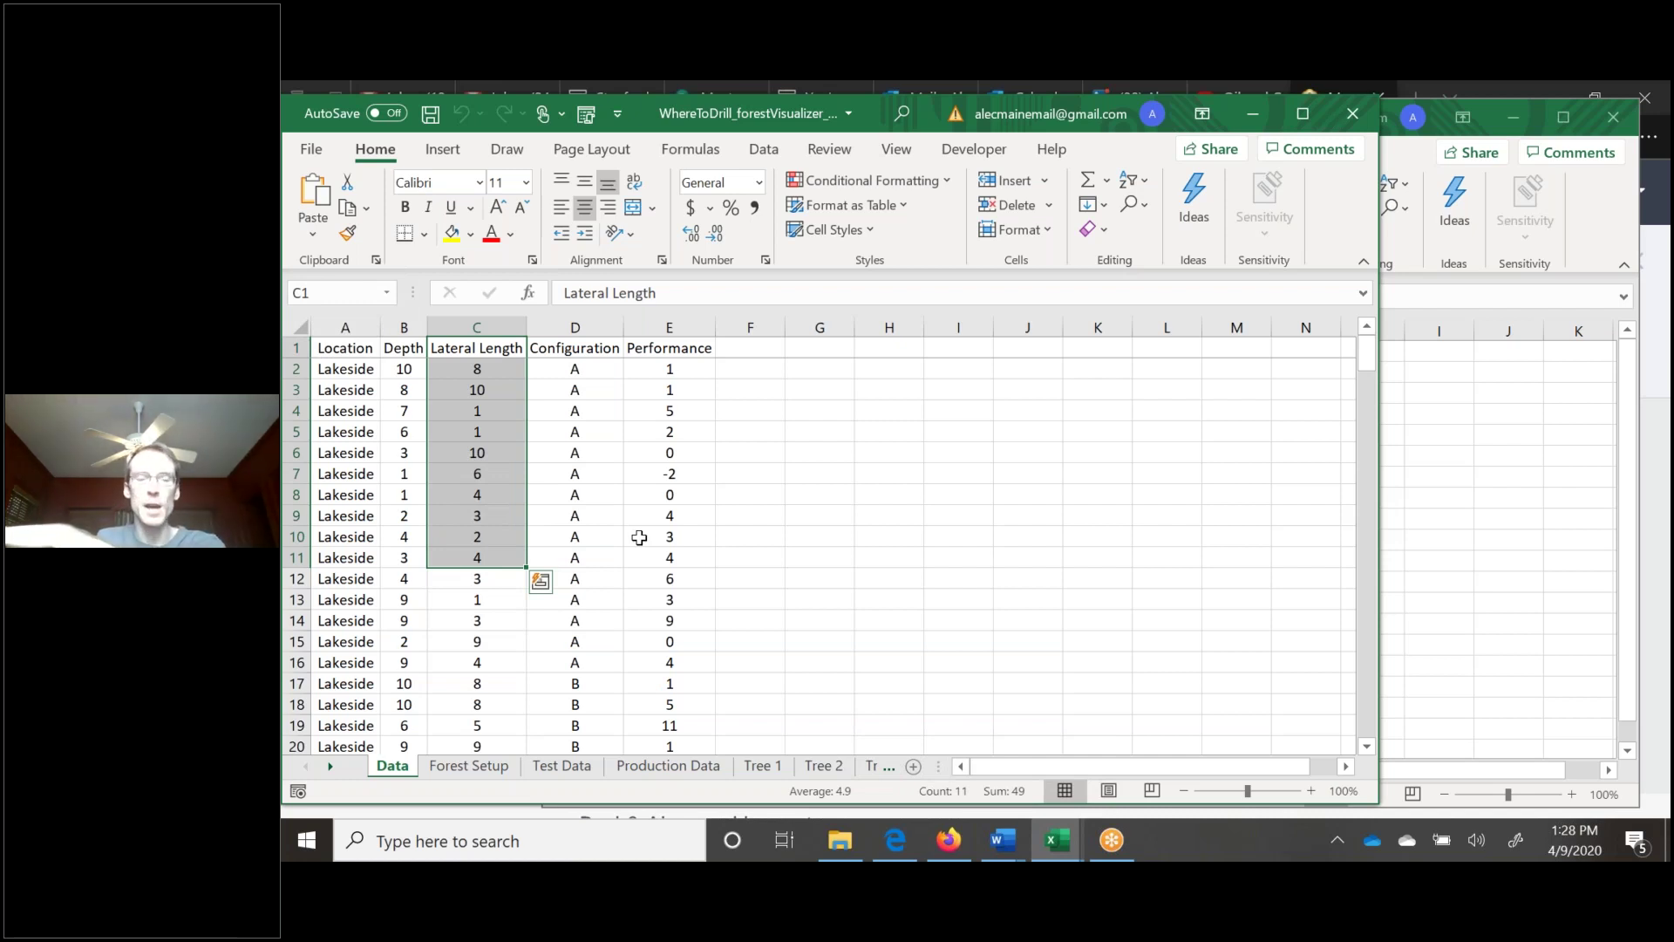
pyautogui.click(496, 375)
pyautogui.moveTo(490, 521); pyautogui.dragTo(407, 682)
pyautogui.click(501, 368)
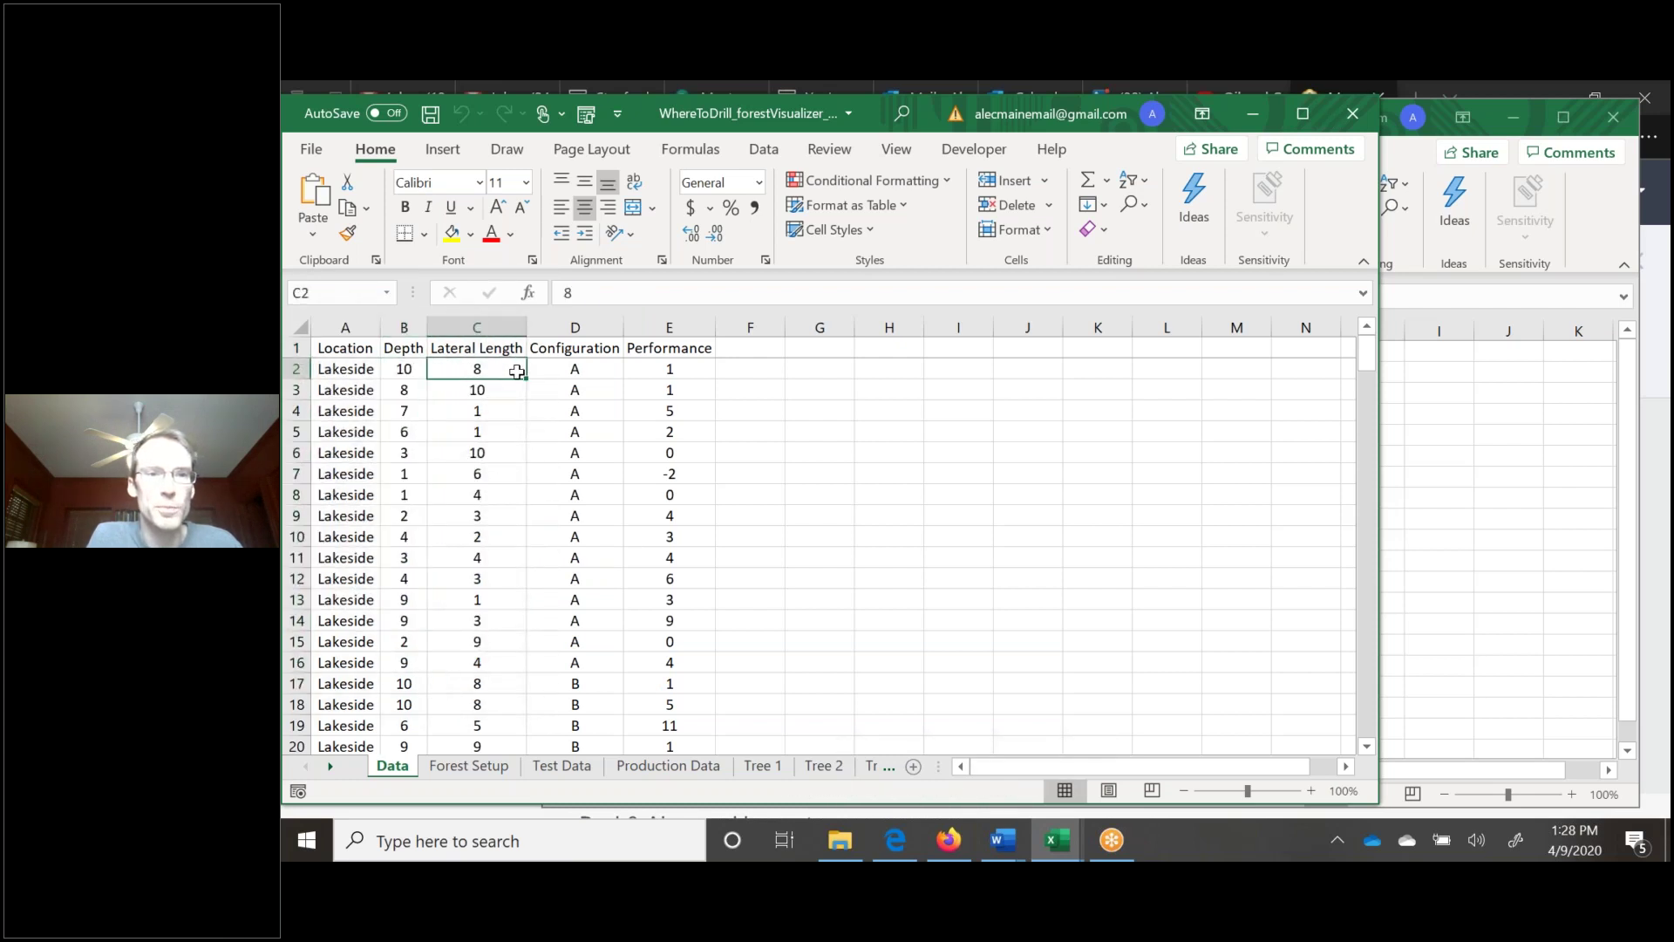
# Examine the Configuration categories further down the Data sheet and the whole Performance column.
pyautogui.moveTo(579, 370); pyautogui.dragTo(580, 620)
pyautogui.scroll(-3, 587, 527)
pyautogui.scroll(-6, 578, 560)
pyautogui.moveTo(579, 558); pyautogui.dragTo(580, 621)
pyautogui.scroll(9, 571, 433)
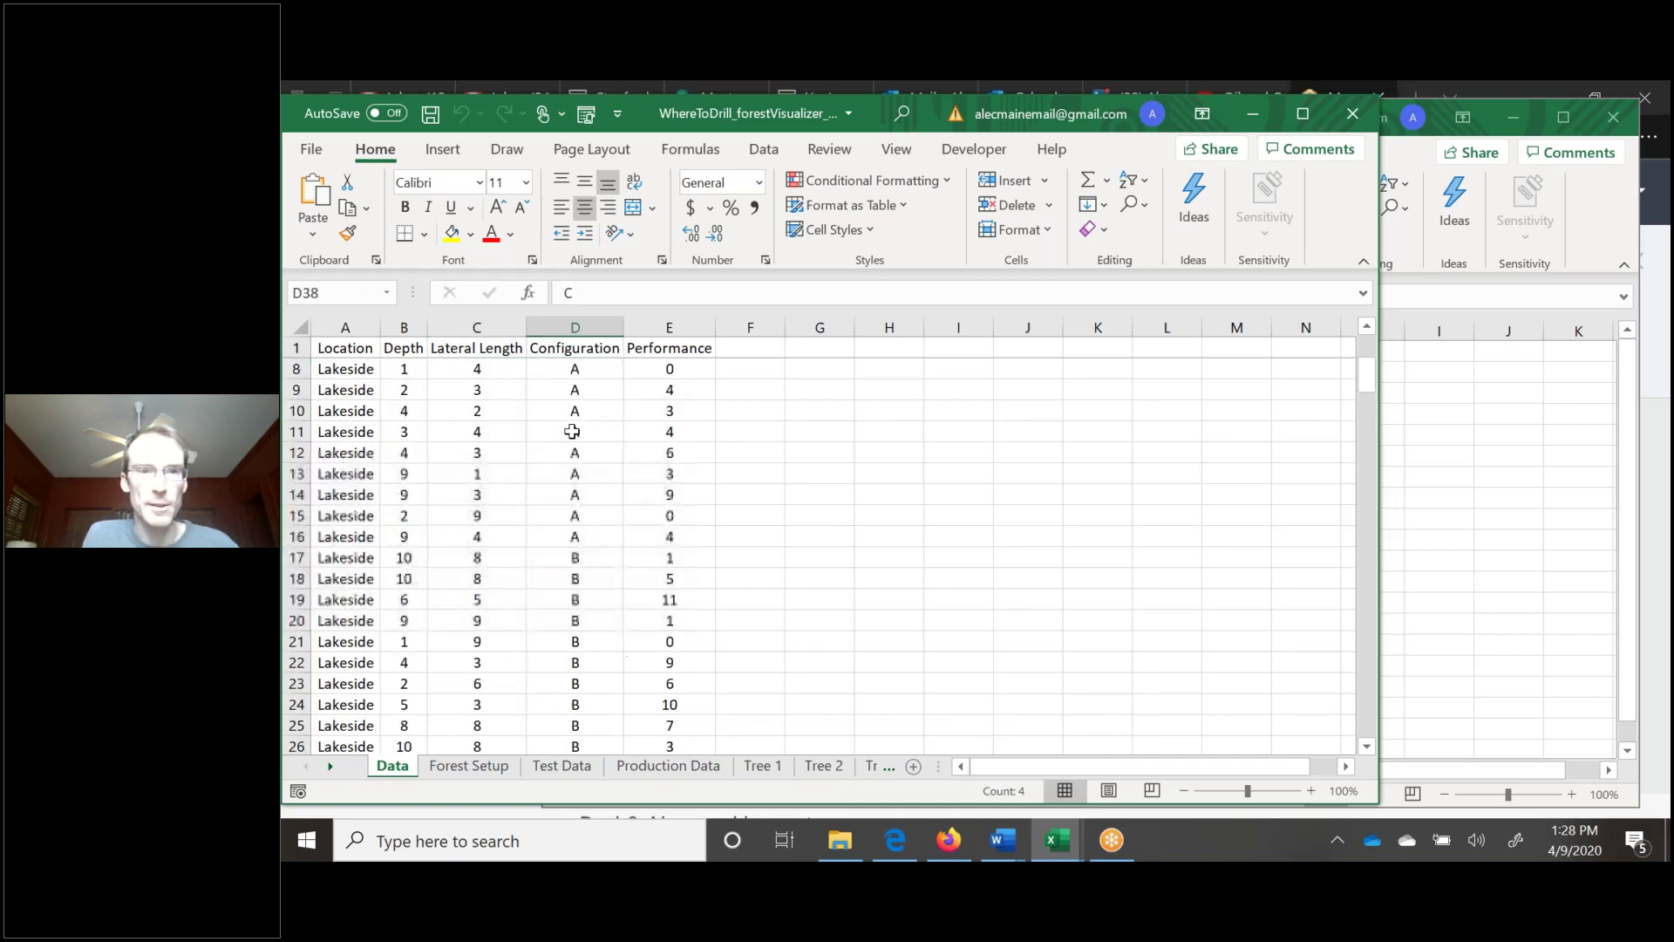
pyautogui.moveTo(568, 373); pyautogui.dragTo(557, 654)
pyautogui.click(494, 595)
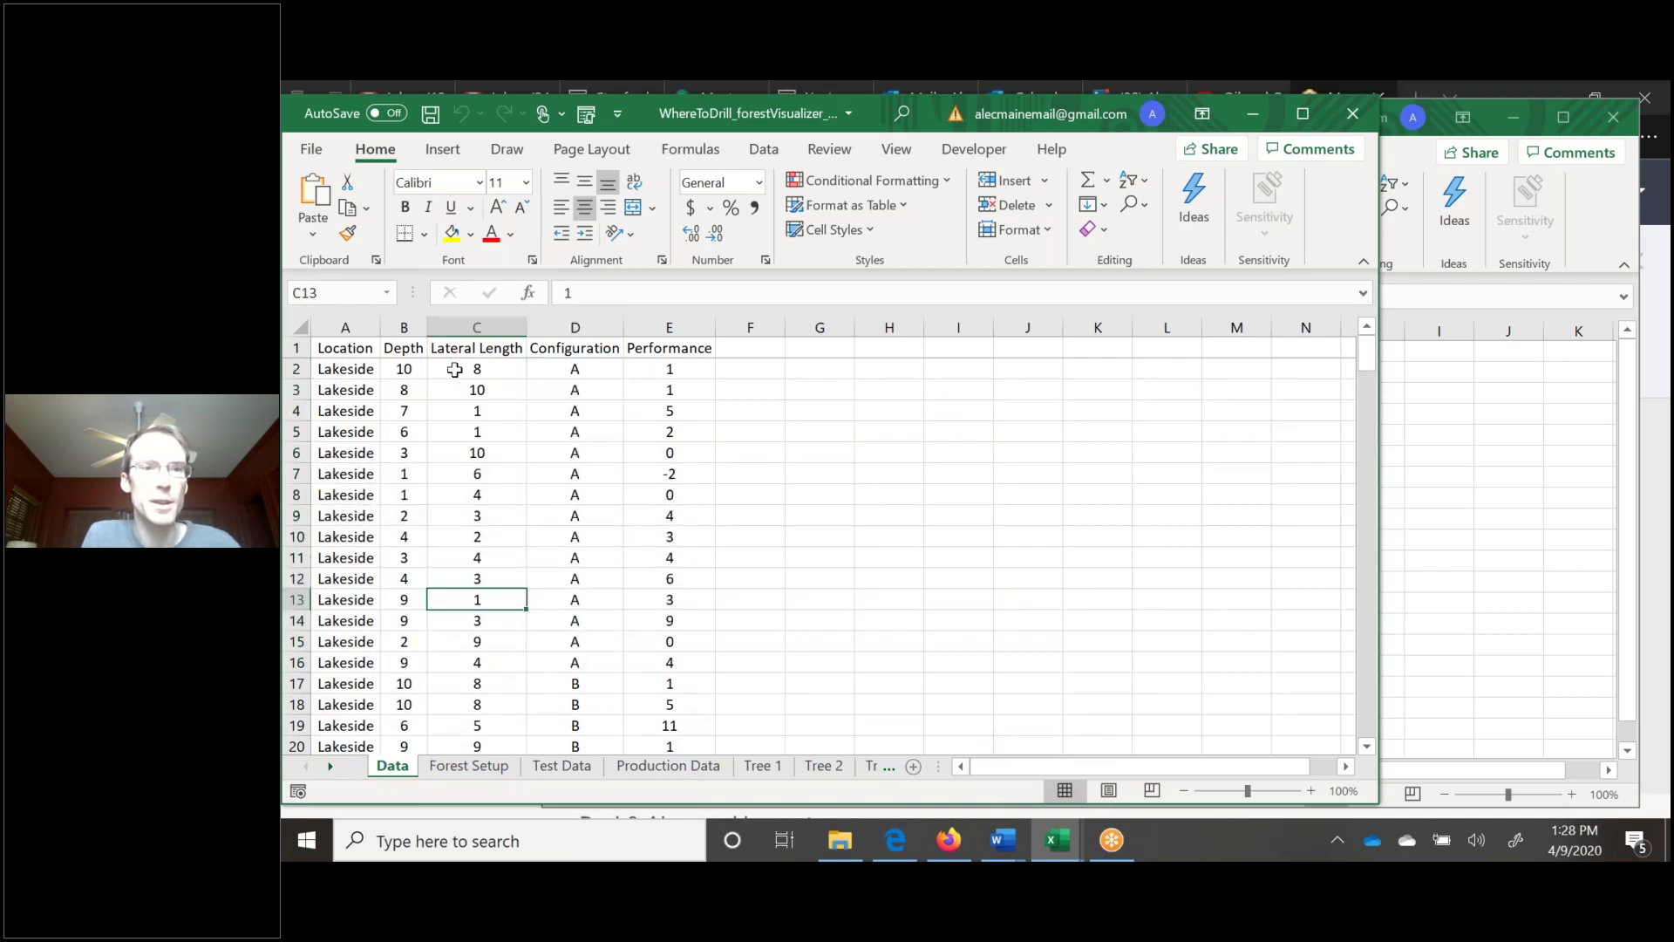
pyautogui.click(669, 327)
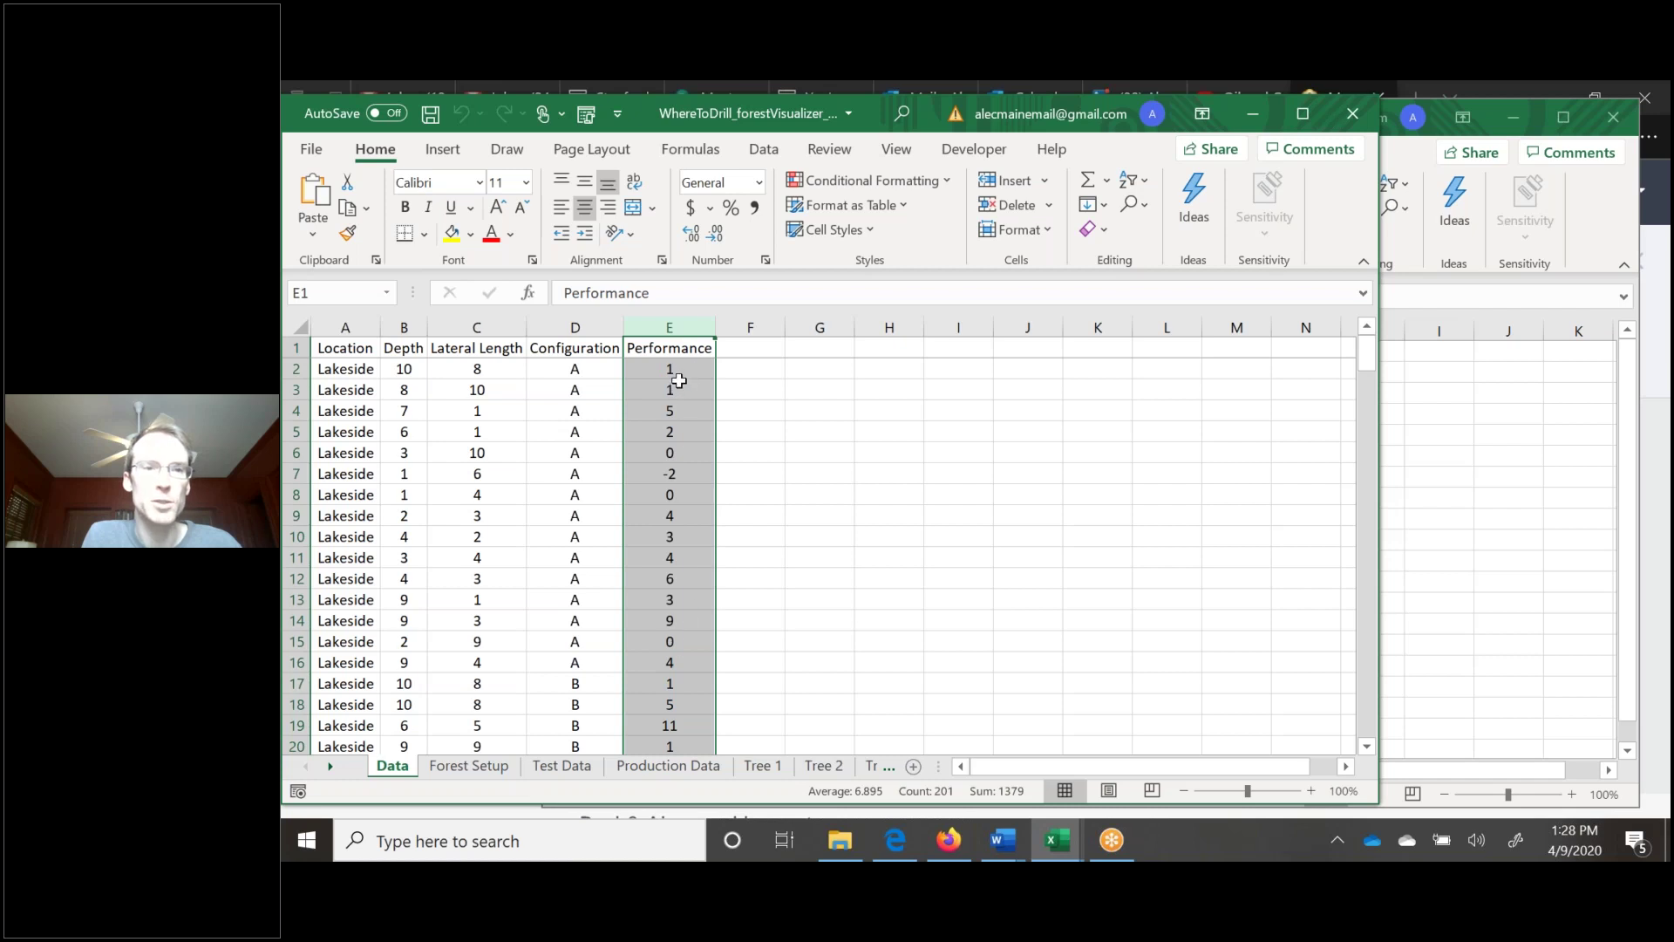
# Examine the Location-to-Configuration feature columns, one sample row, and the records for the other locations on the Data sheet.
pyautogui.moveTo(346, 372); pyautogui.dragTo(580, 702)
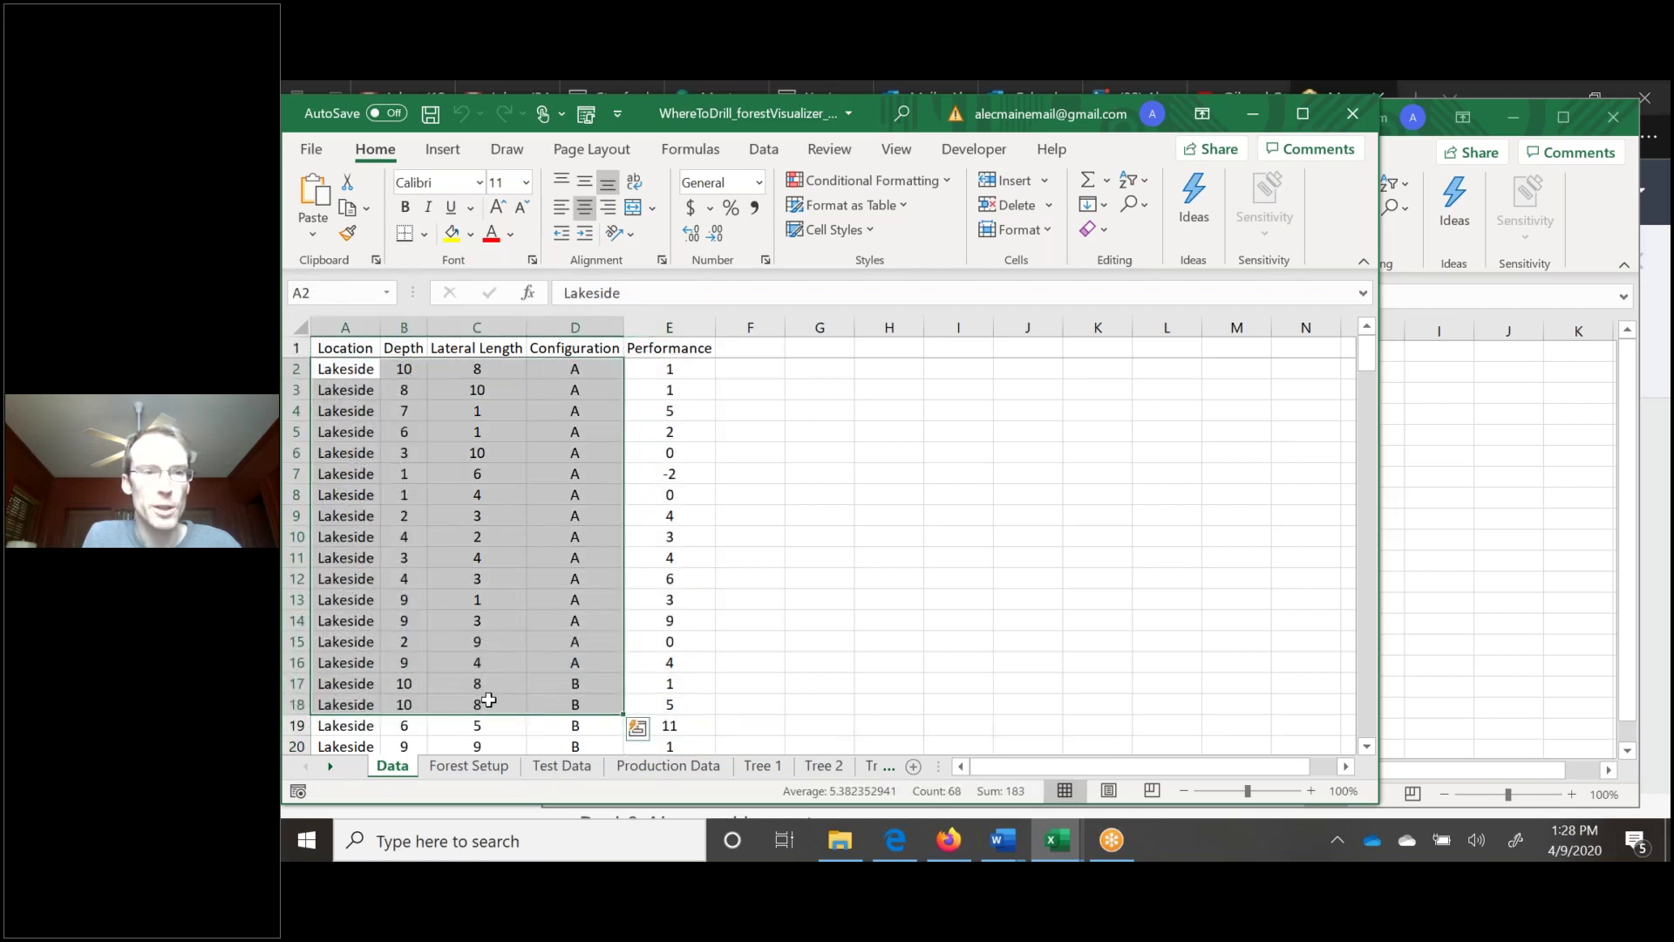
pyautogui.click(358, 537)
pyautogui.moveTo(357, 537); pyautogui.dragTo(560, 537)
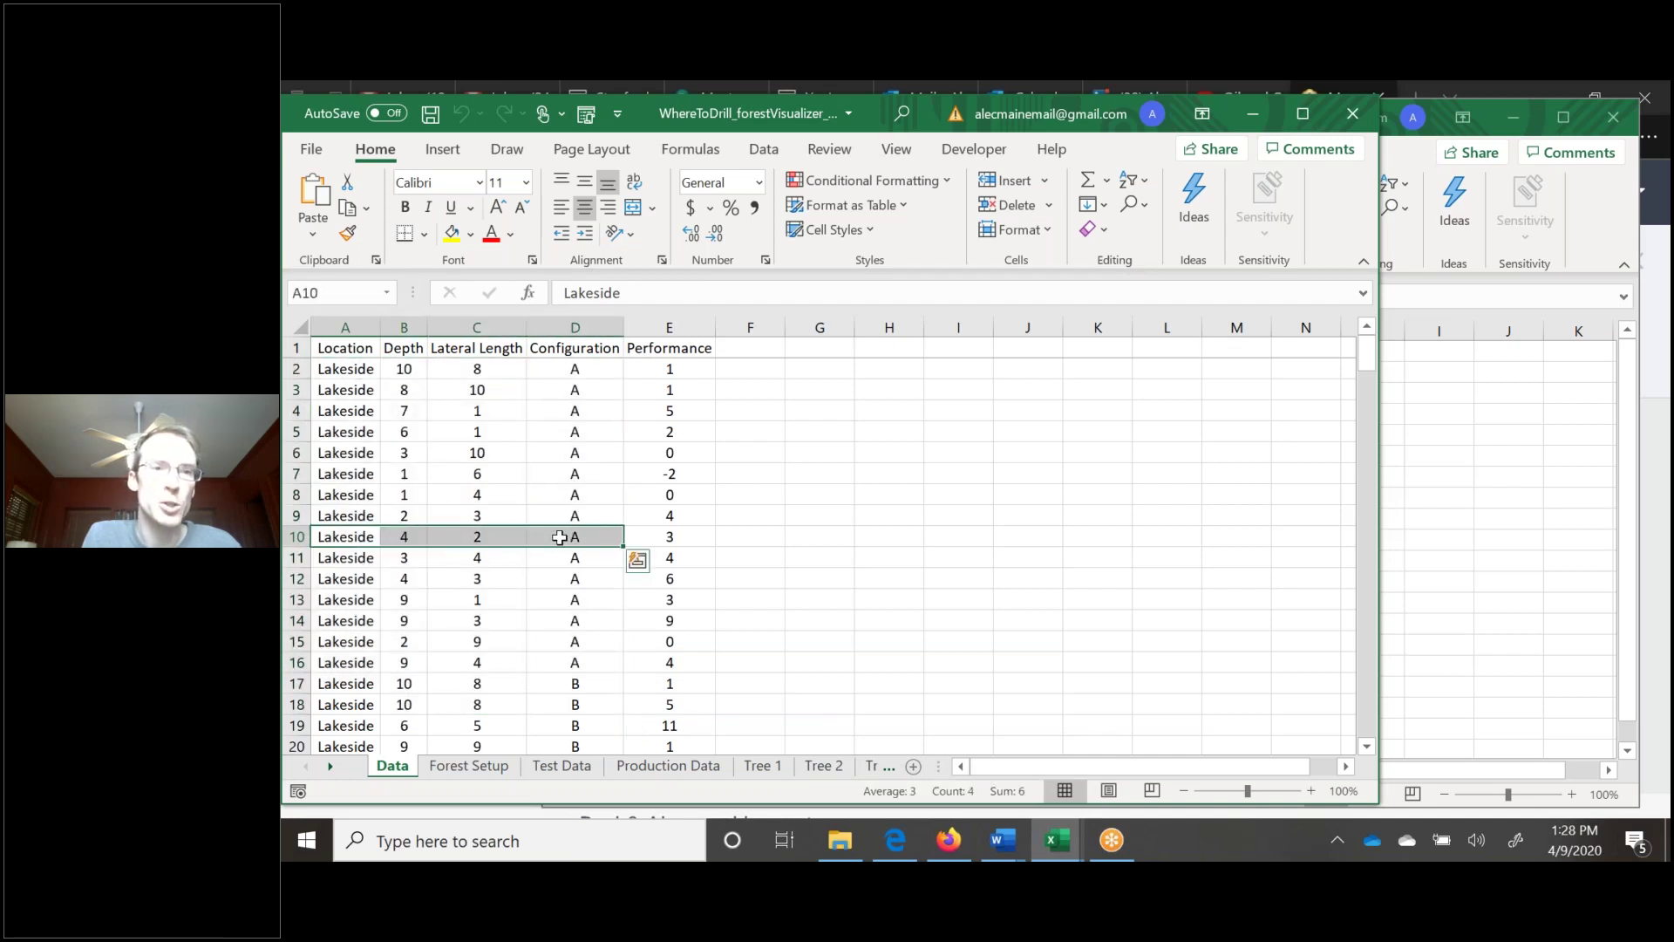
pyautogui.click(475, 556)
pyautogui.click(498, 578)
pyautogui.scroll(-20, 516, 589)
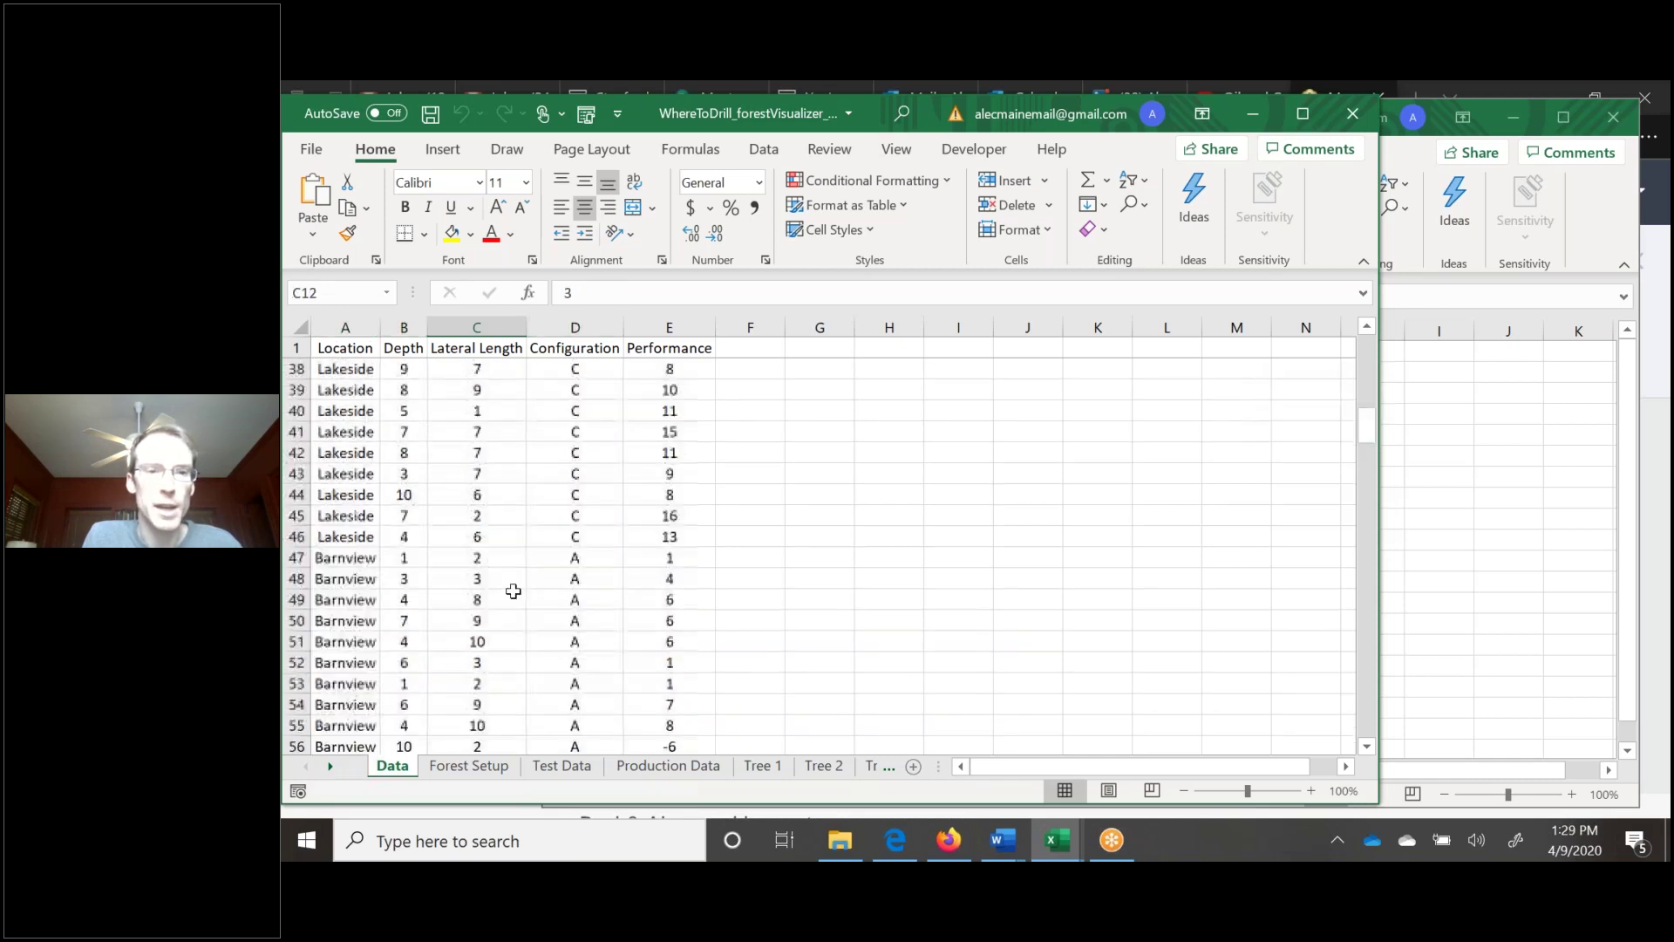
pyautogui.scroll(-20, 514, 602)
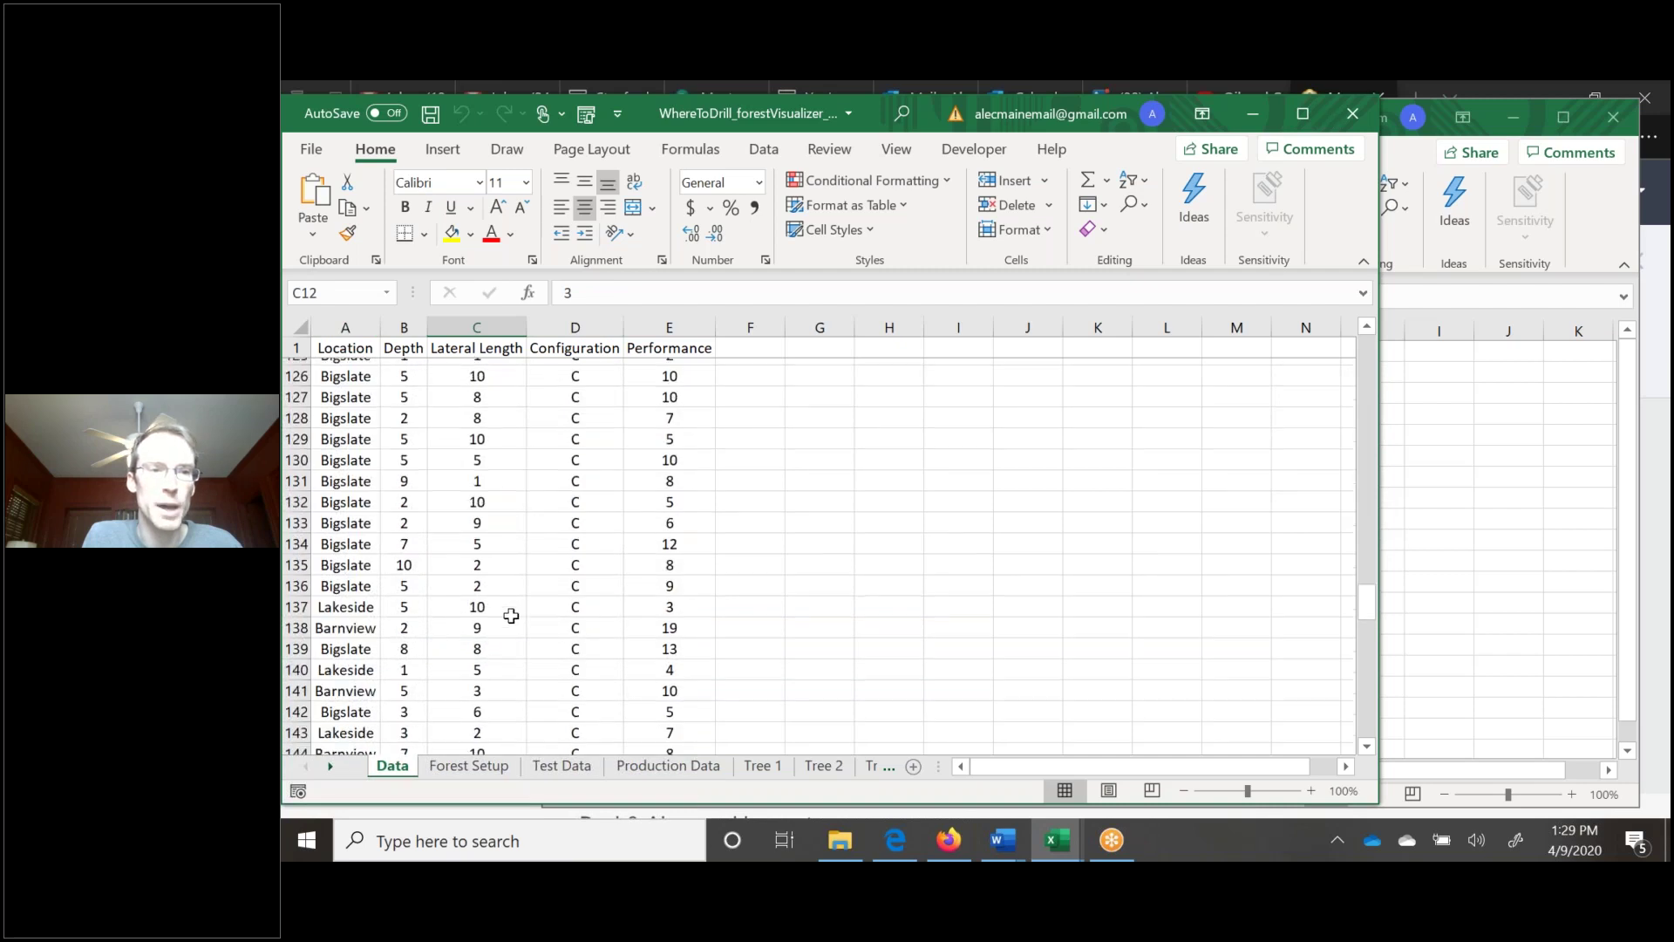
pyautogui.scroll(20, 510, 611)
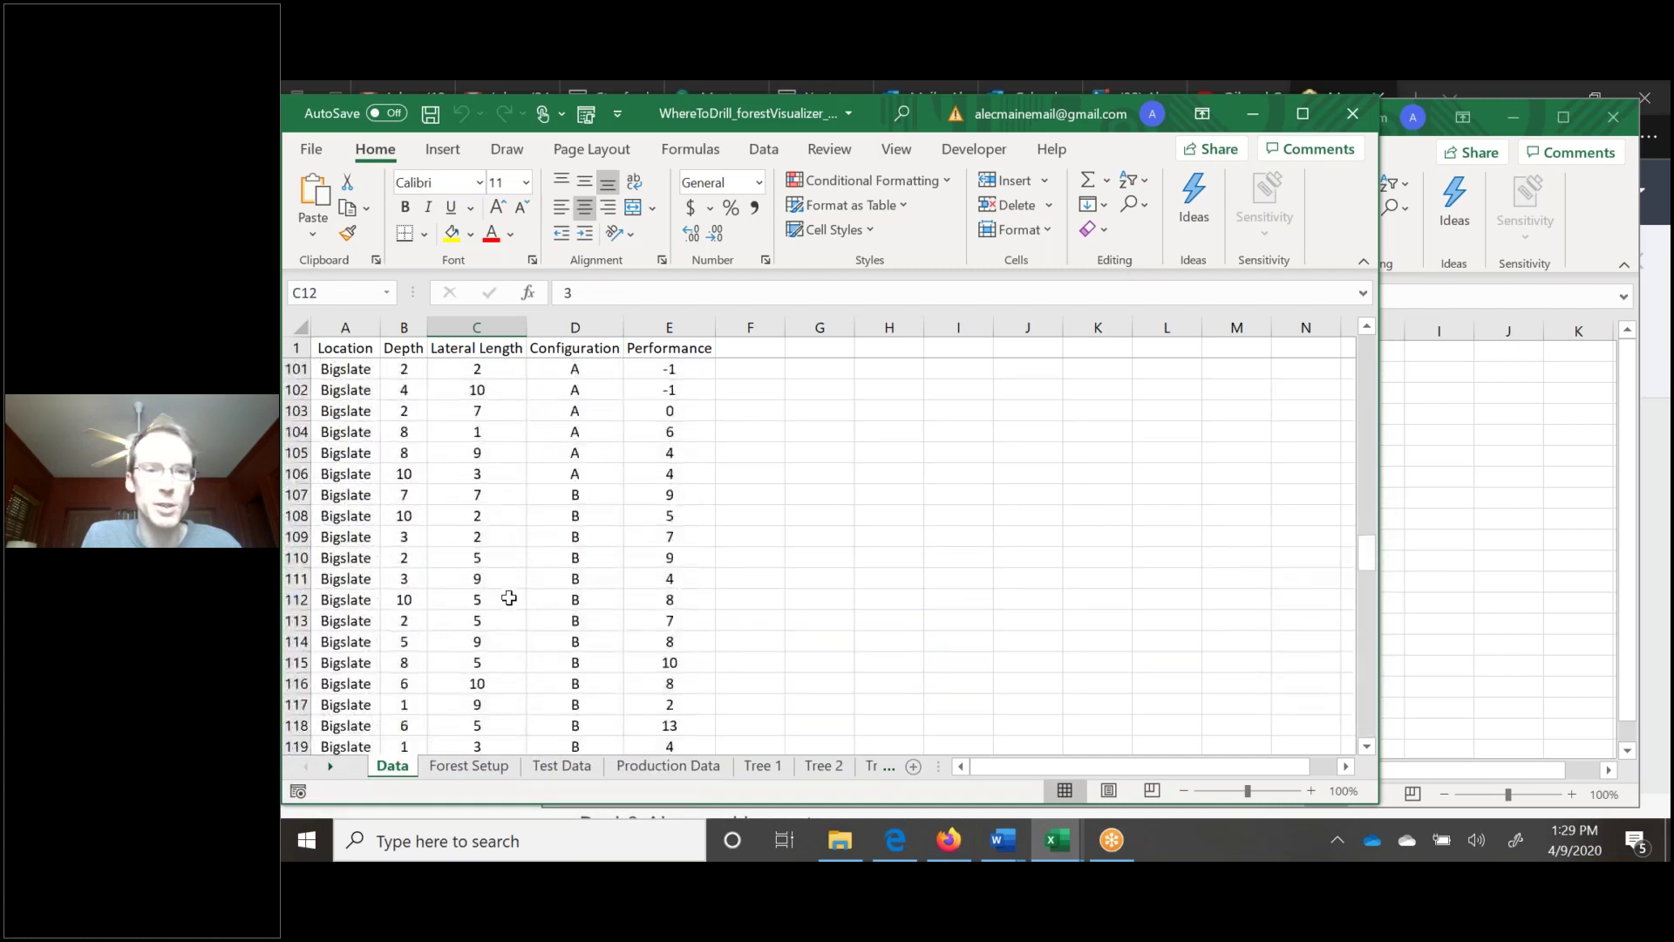
pyautogui.scroll(5, 510, 600)
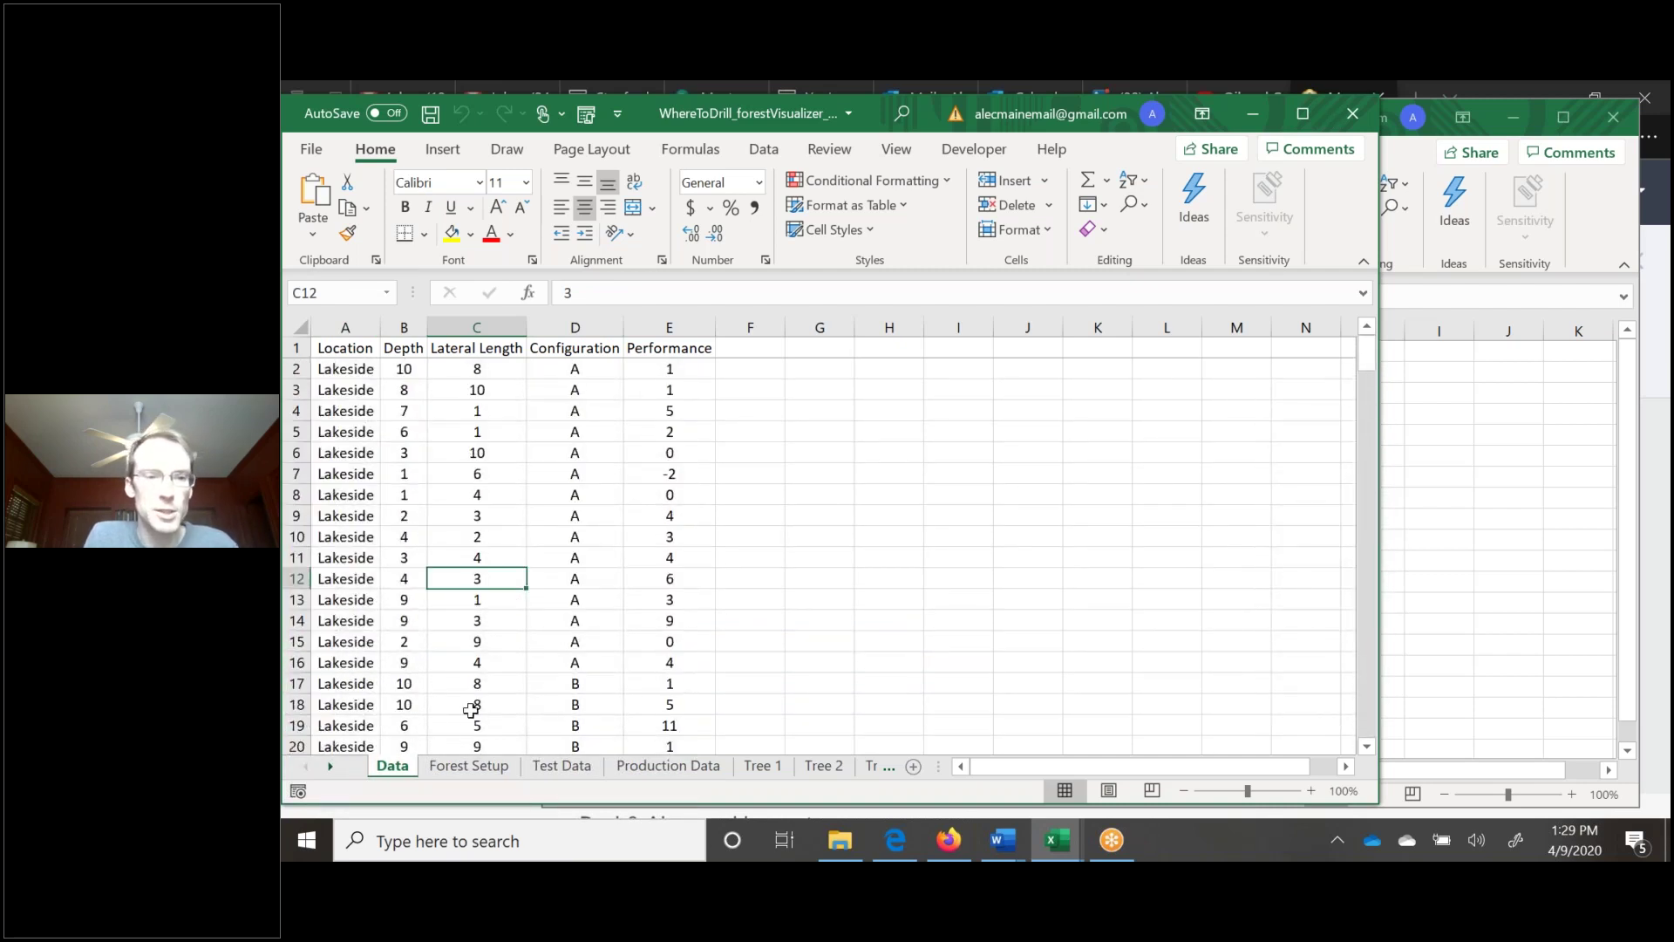
# Delete the existing Tree 1, Tree 2 and Tree 3 sheets from the workbook together.
pyautogui.click(469, 766)
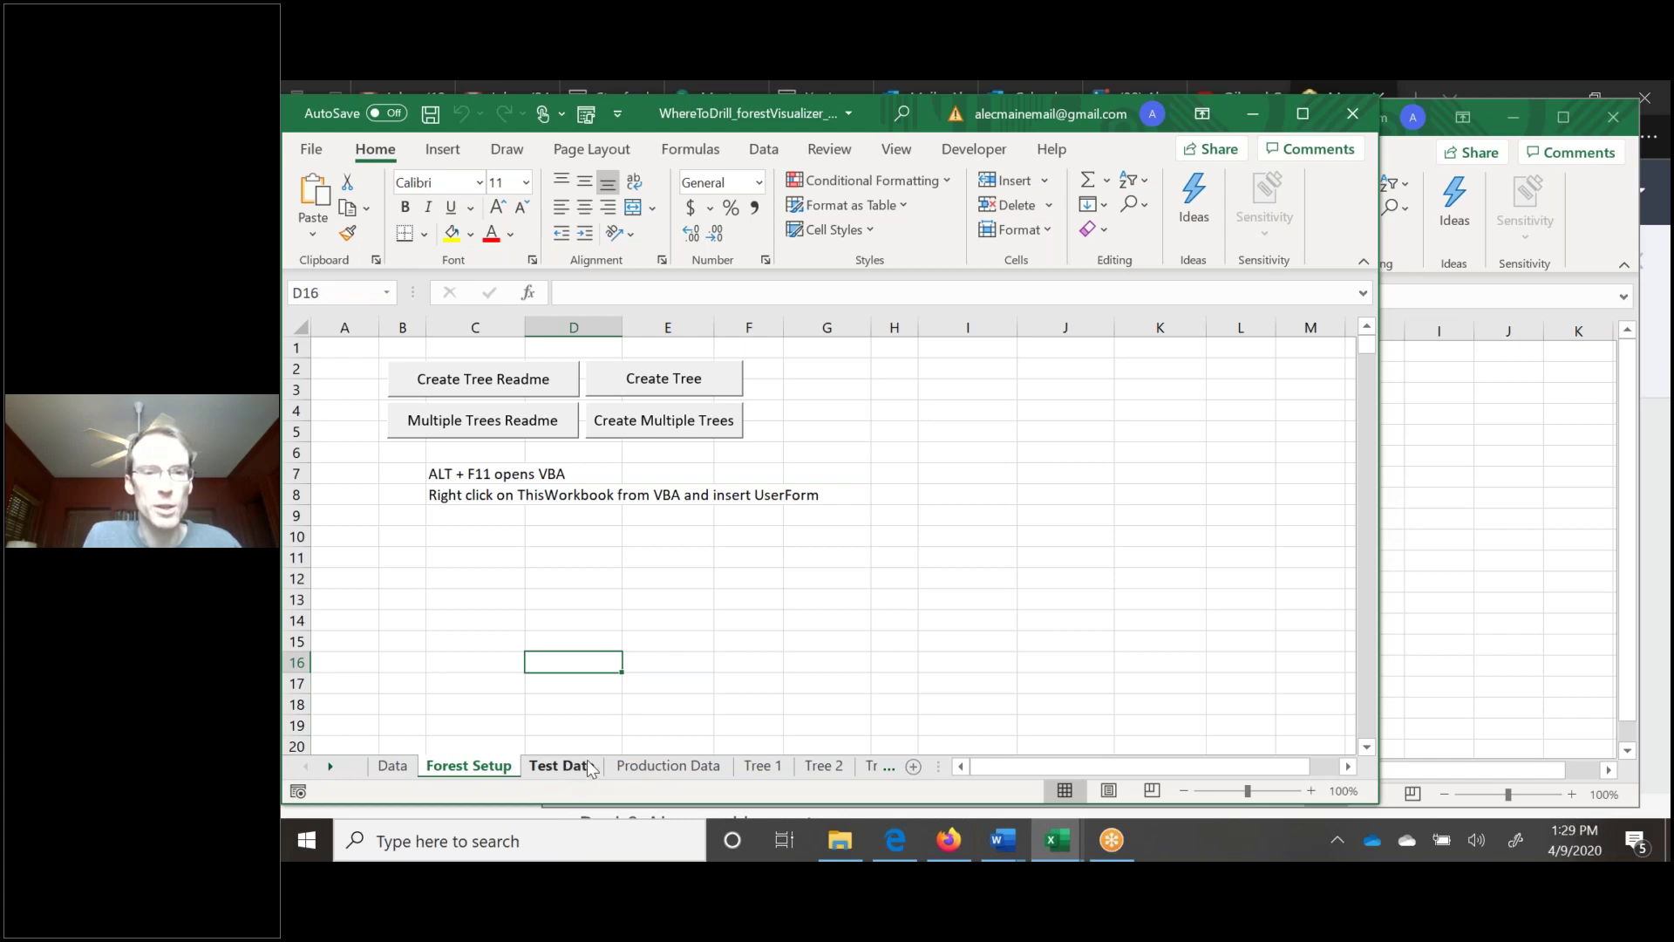
pyautogui.click(767, 766)
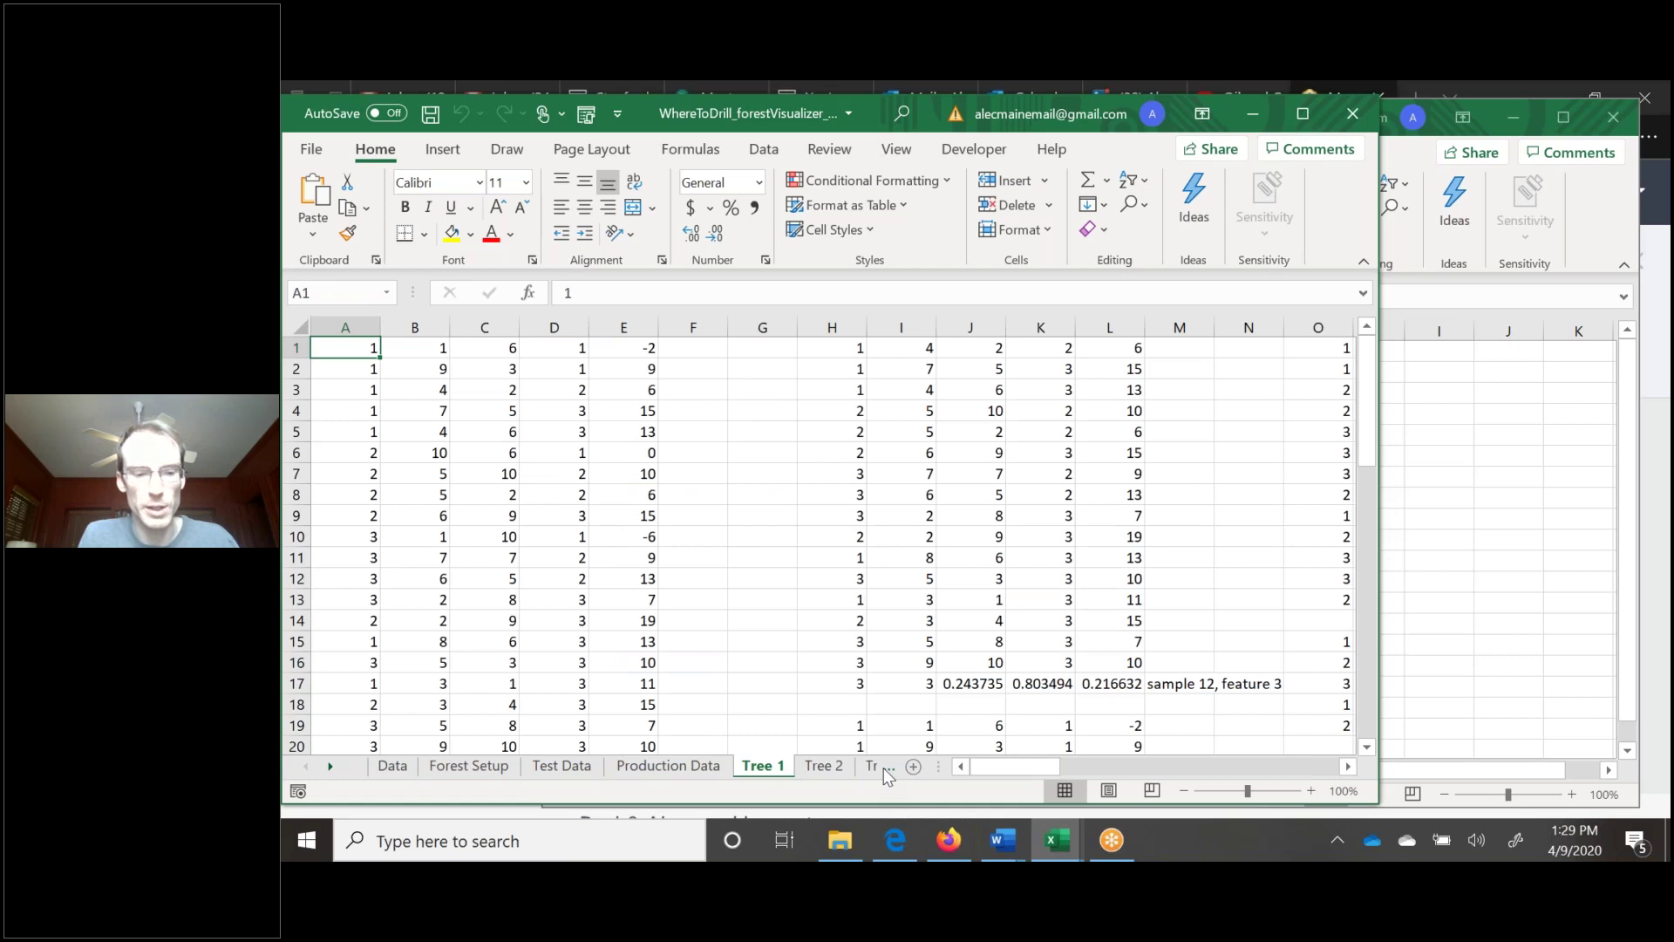
pyautogui.keyDown('shift'); pyautogui.click(871, 765); pyautogui.keyUp('shift')
pyautogui.rightClick(835, 767)
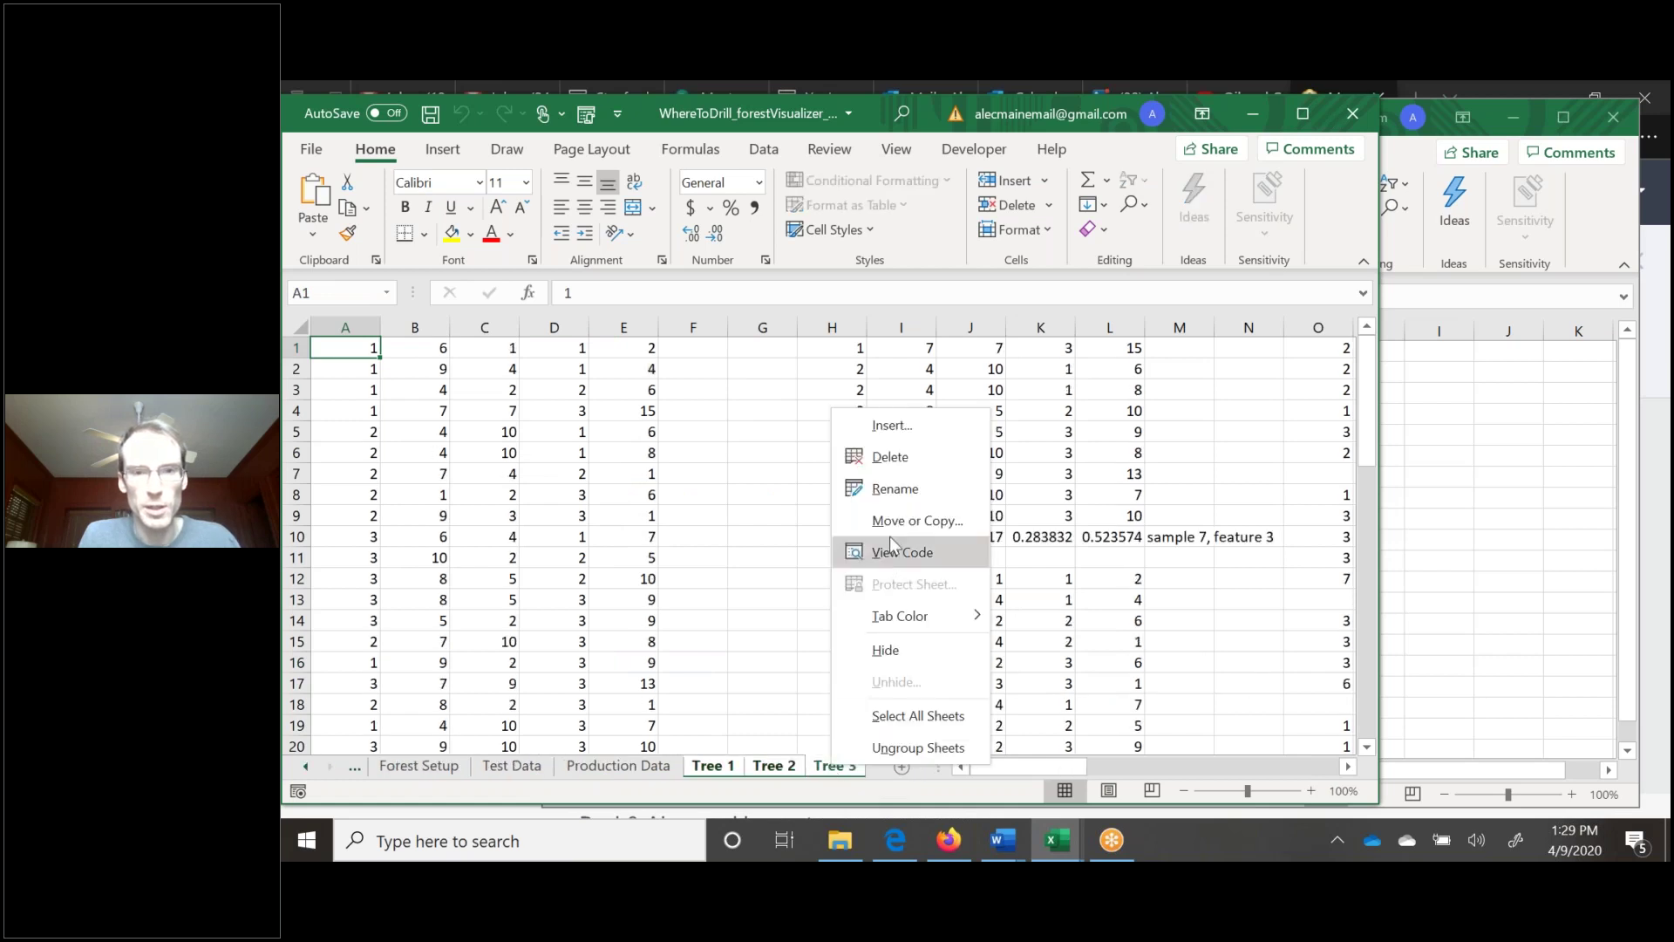
pyautogui.click(890, 457)
pyautogui.click(942, 519)
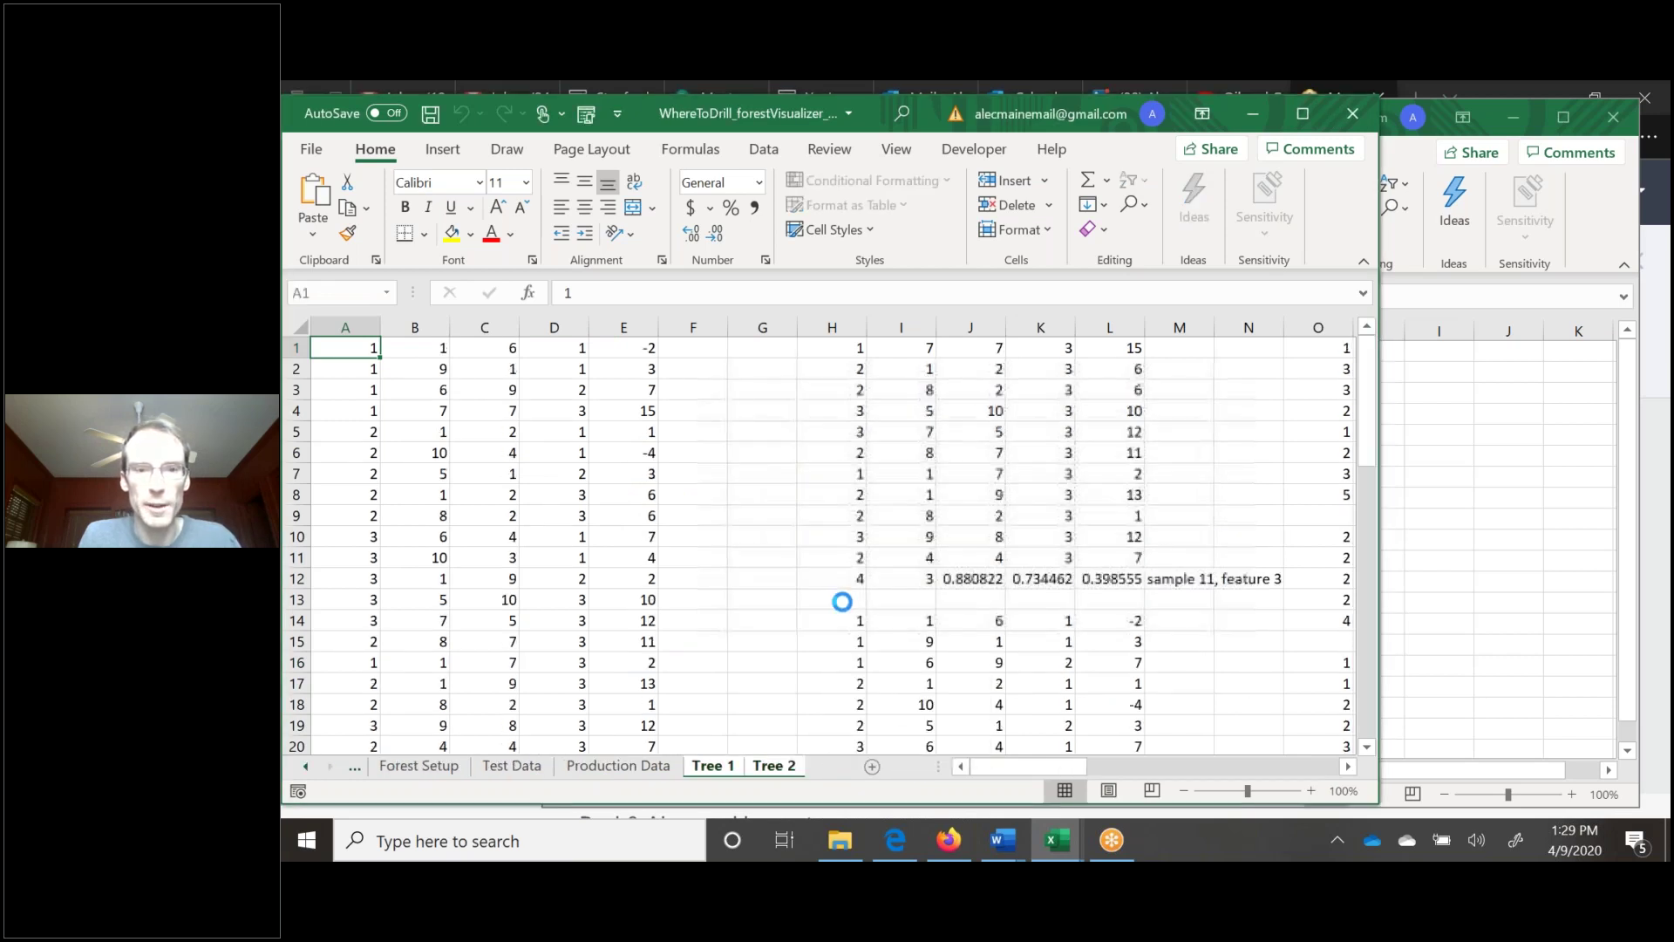
# Run Create Tree from the Forest Setup sheet with 15% of the data used in the tree.
pyautogui.click(419, 766)
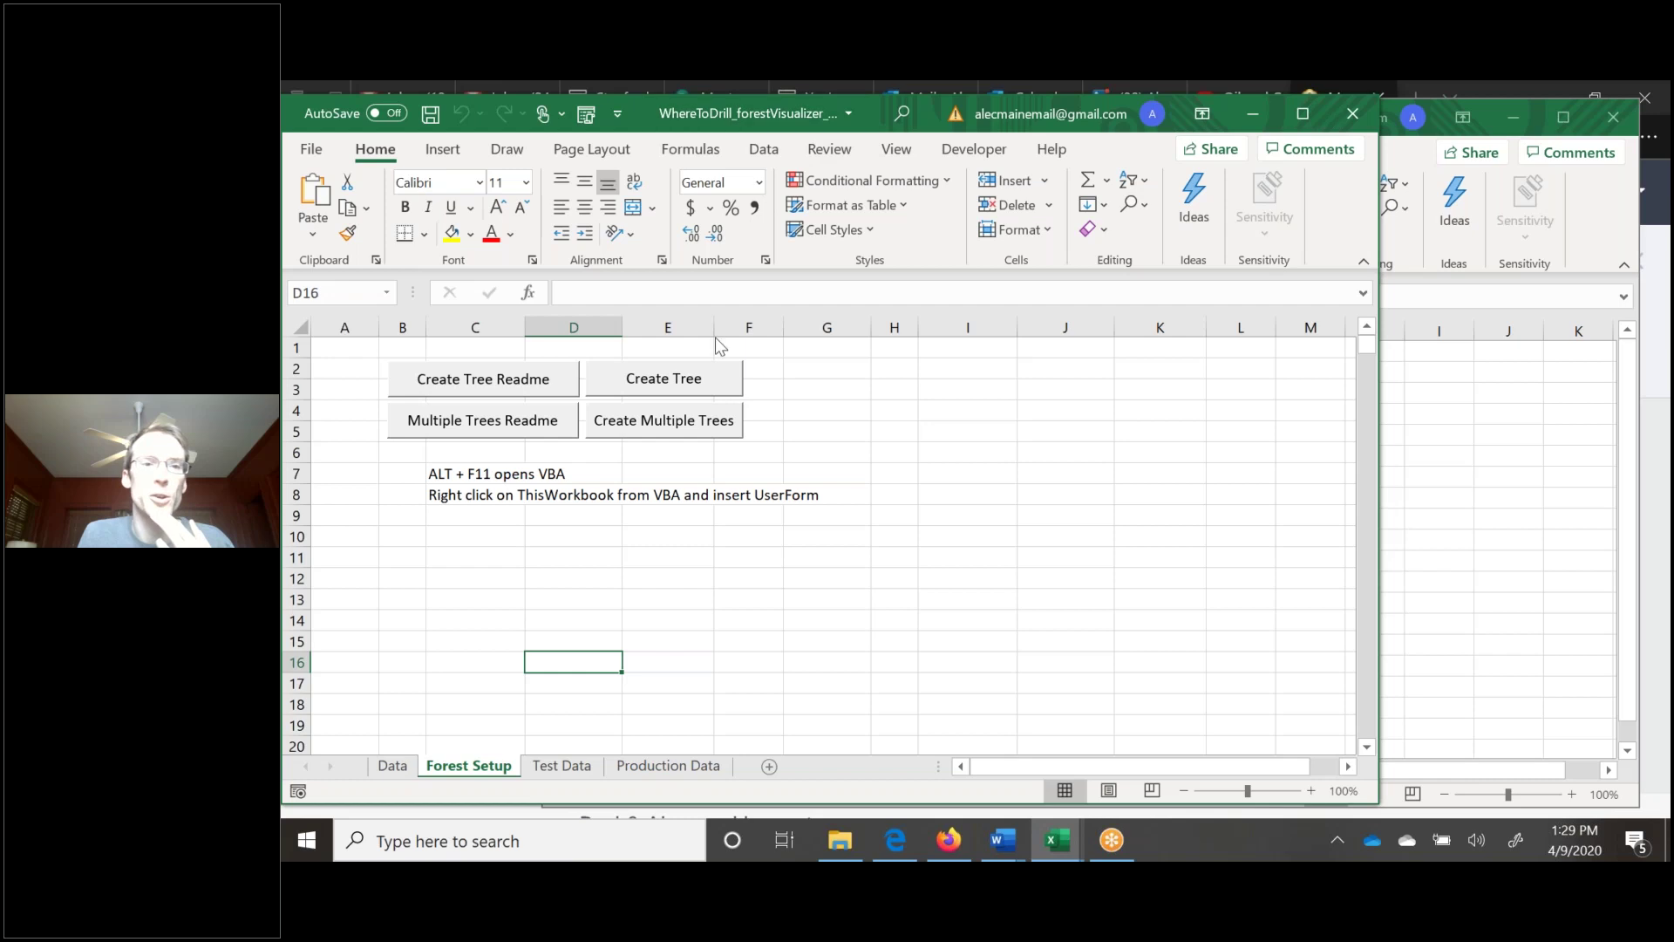
pyautogui.click(664, 599)
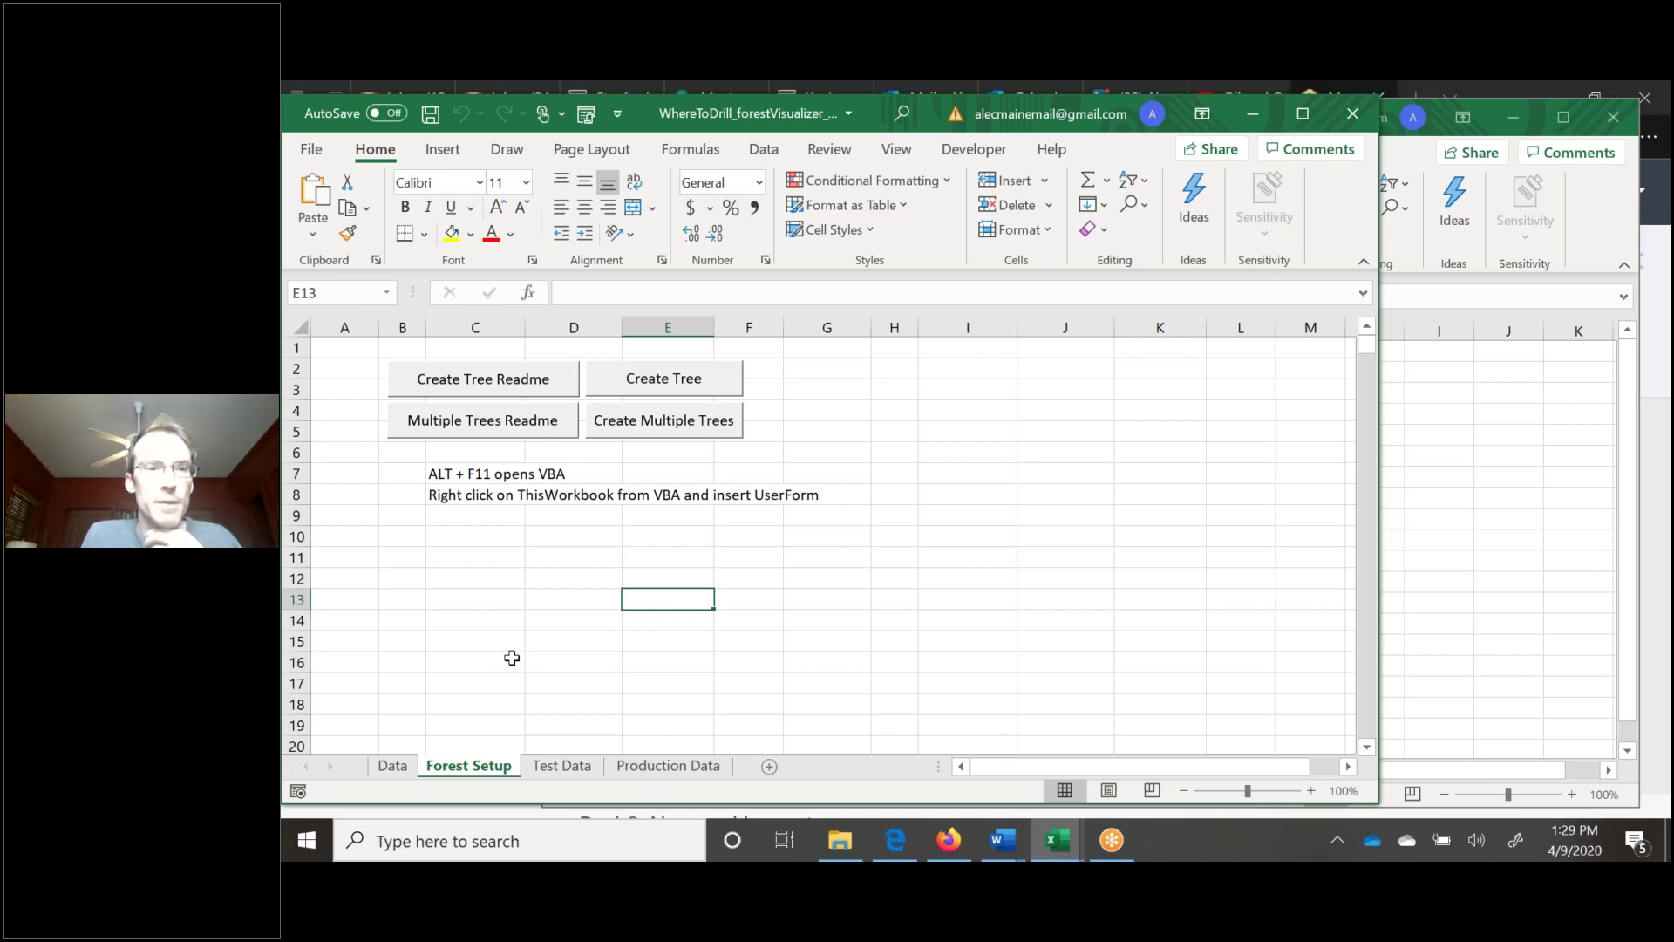
pyautogui.click(634, 386)
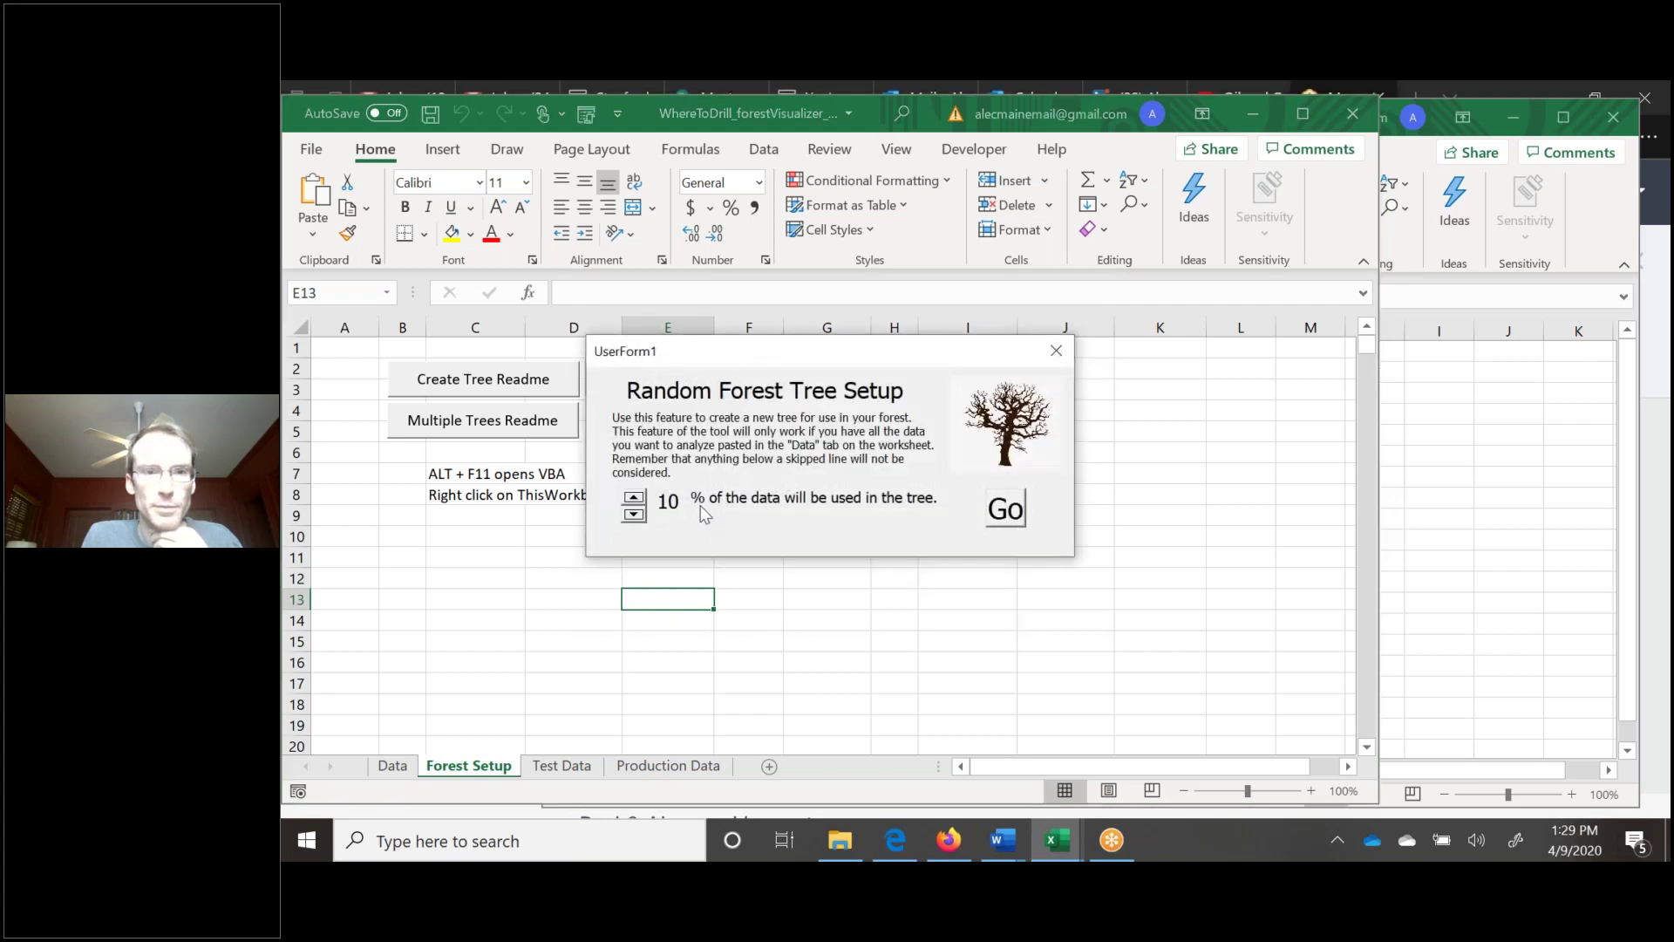
pyautogui.click(636, 499)
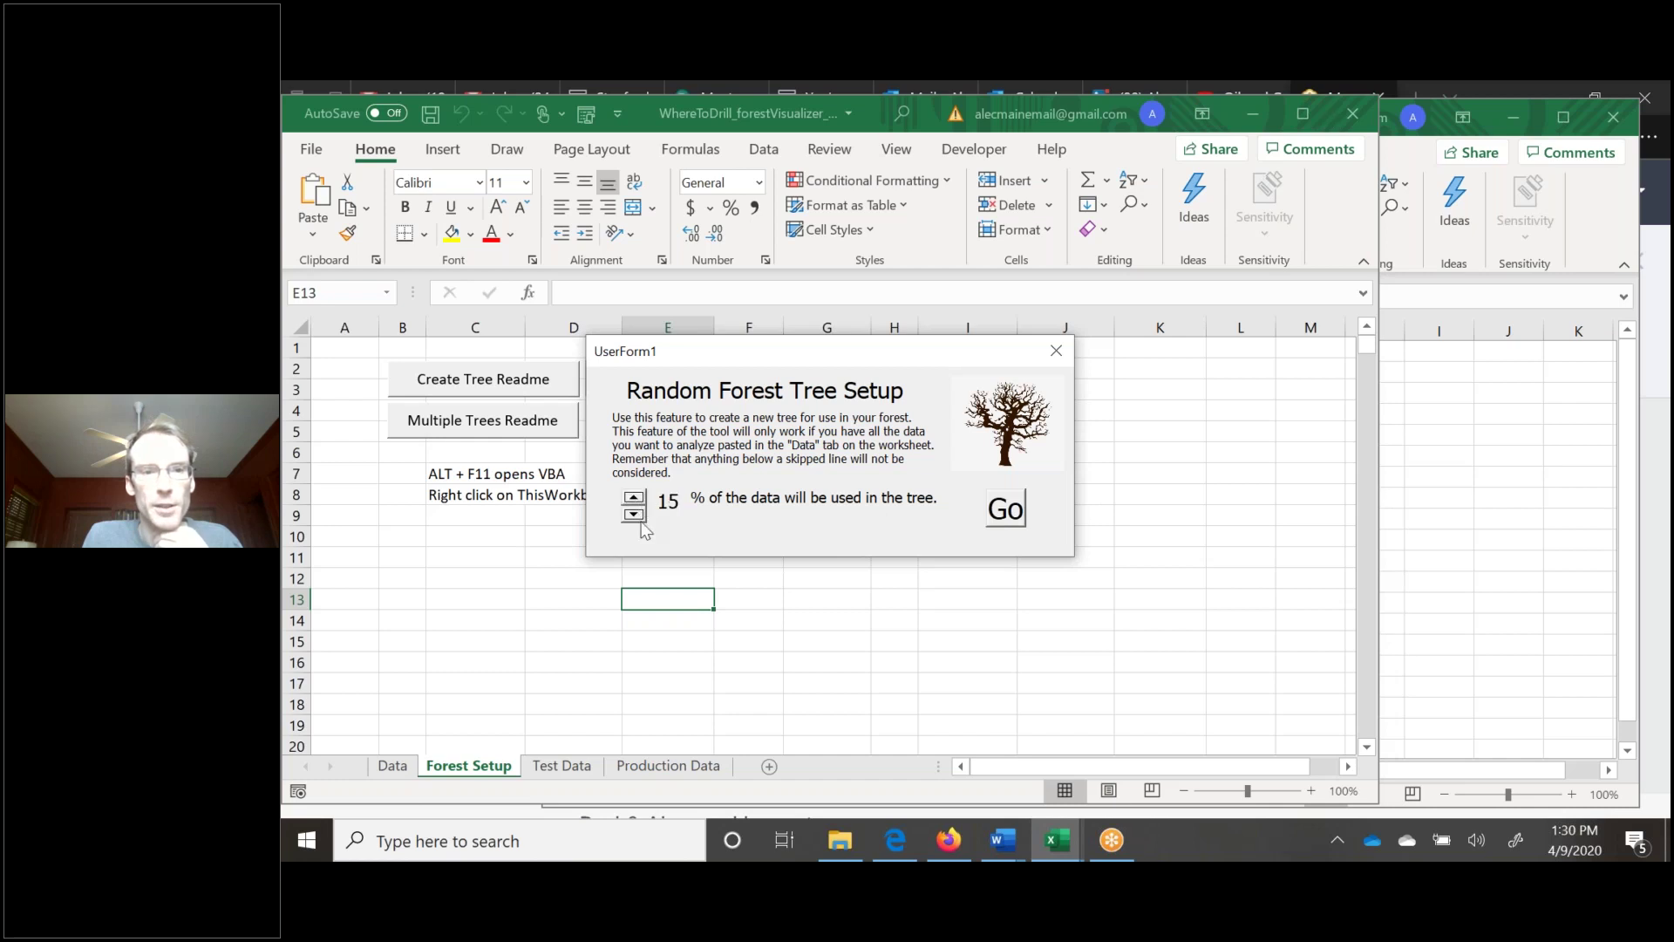
pyautogui.click(1007, 510)
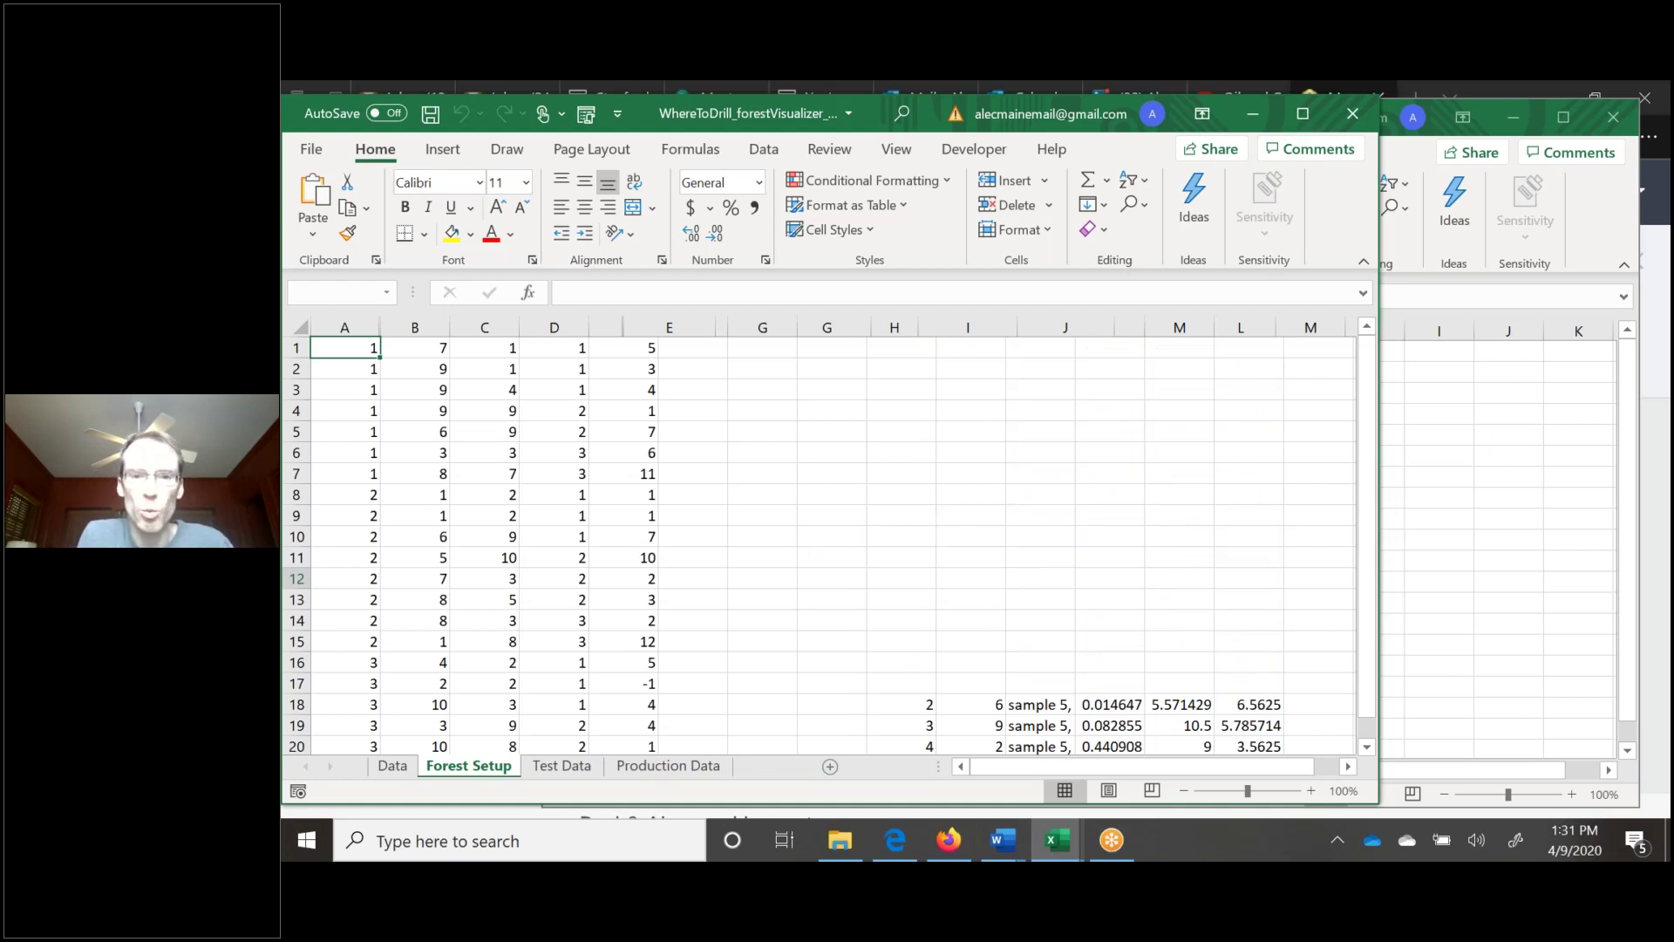
# Bring the Visual Basic Scripting Exercise workbook forward and try to return to the WhereToDrill_forestVisualizer workbook.
pyautogui.moveTo(1057, 841)
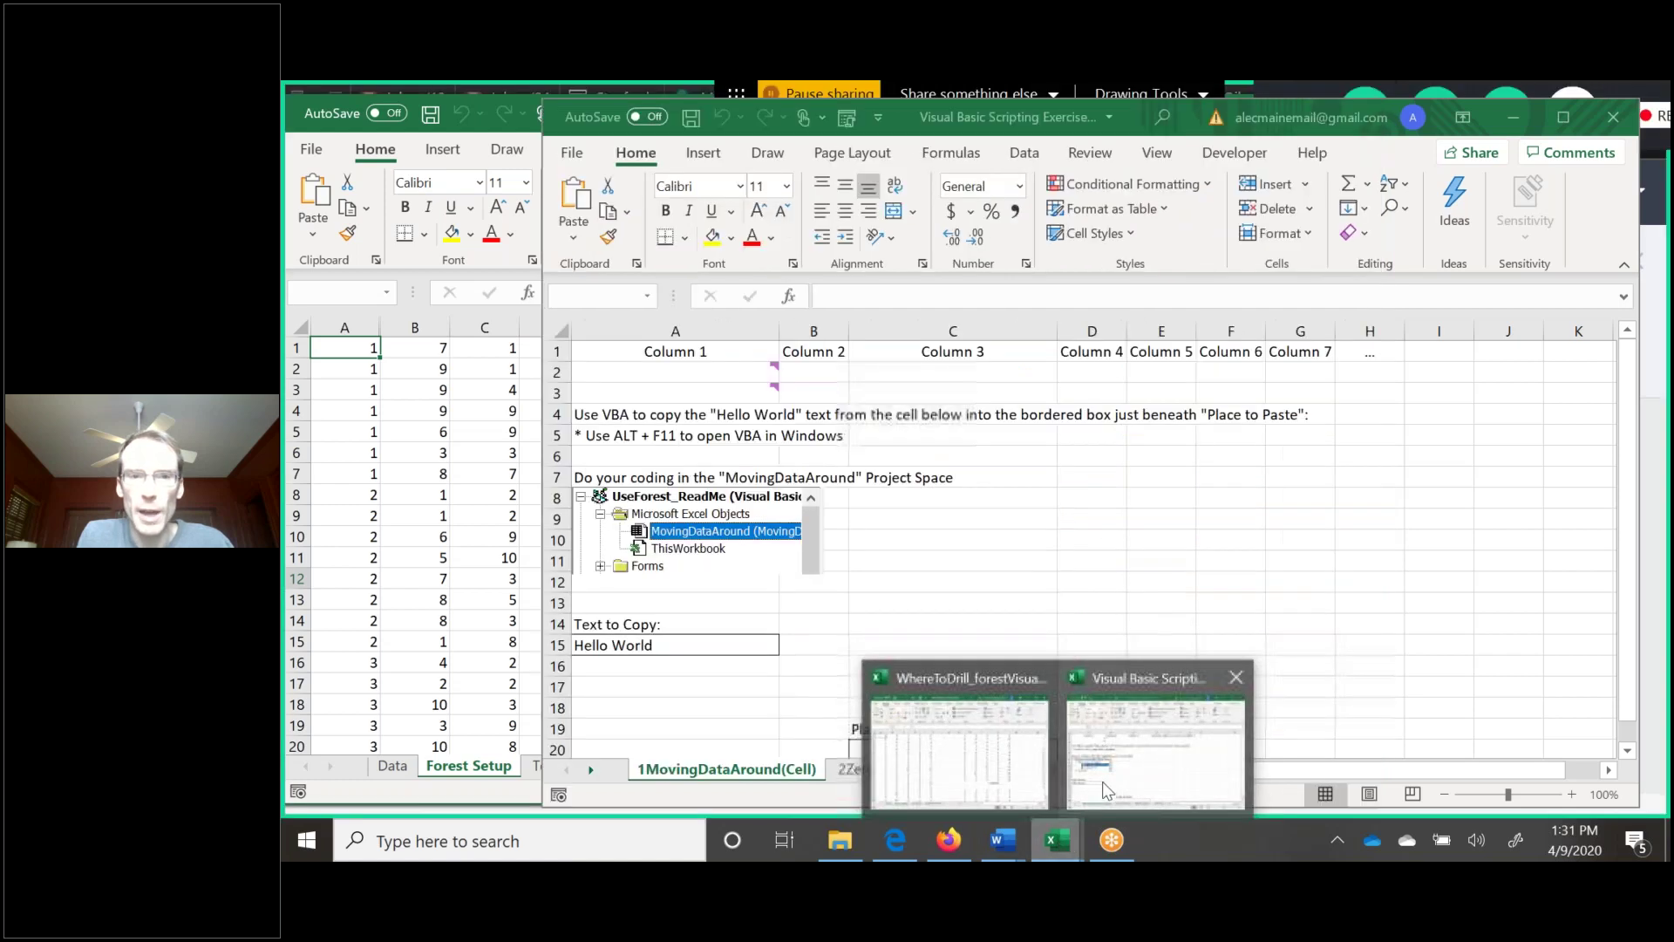
pyautogui.click(1104, 783)
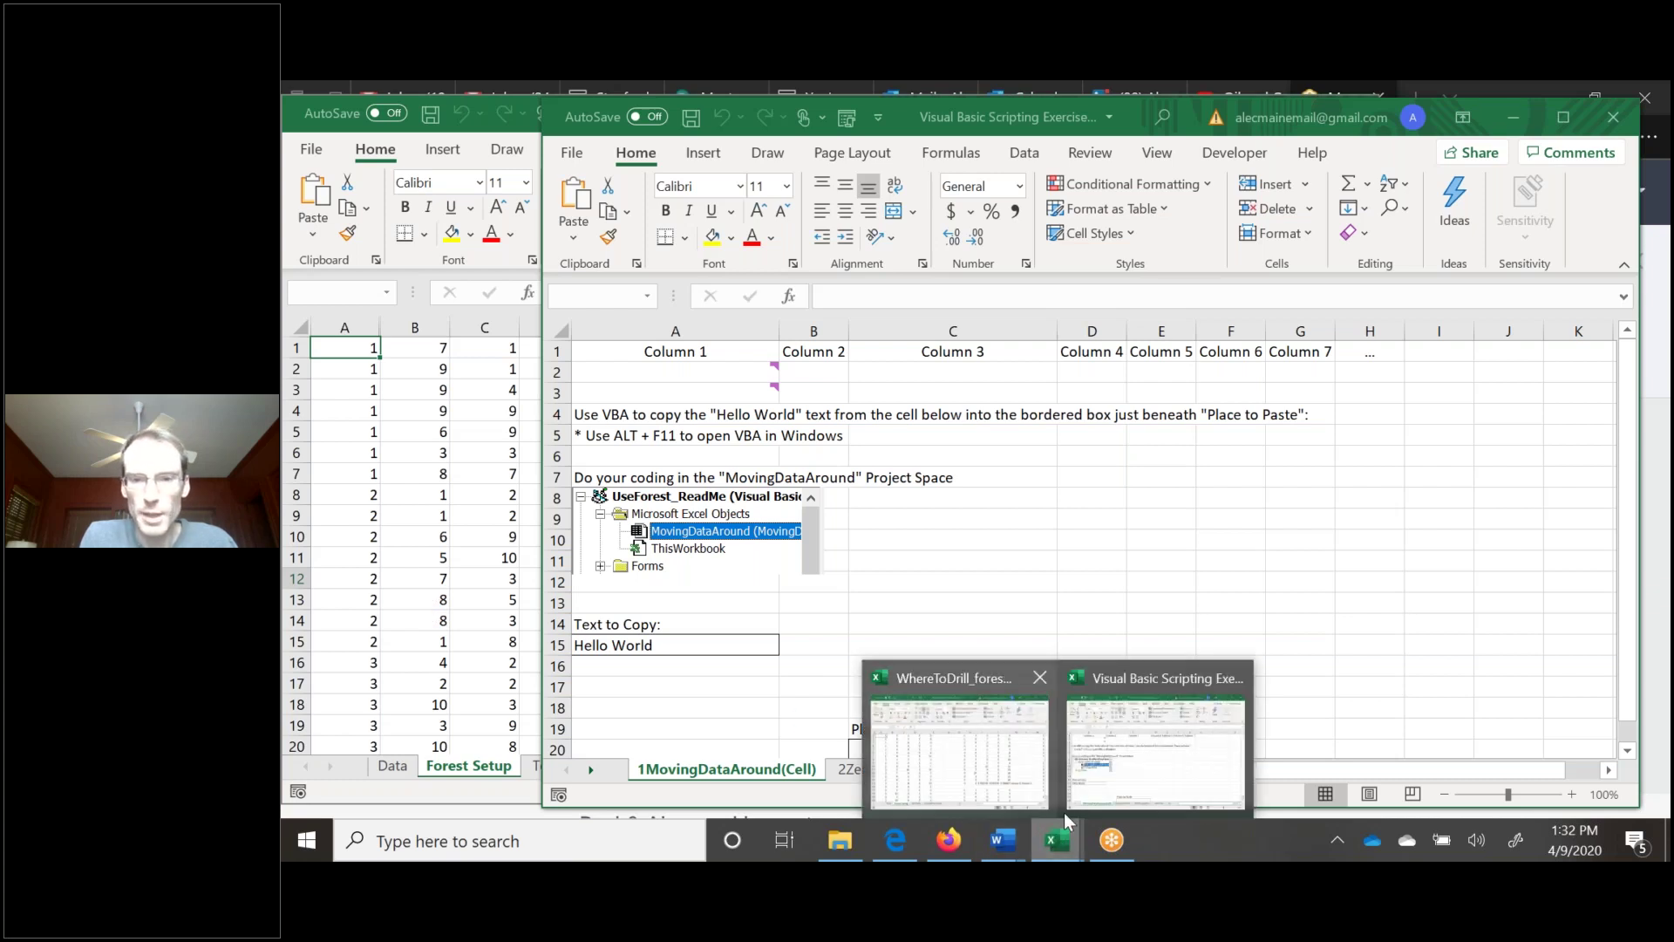
pyautogui.click(994, 737)
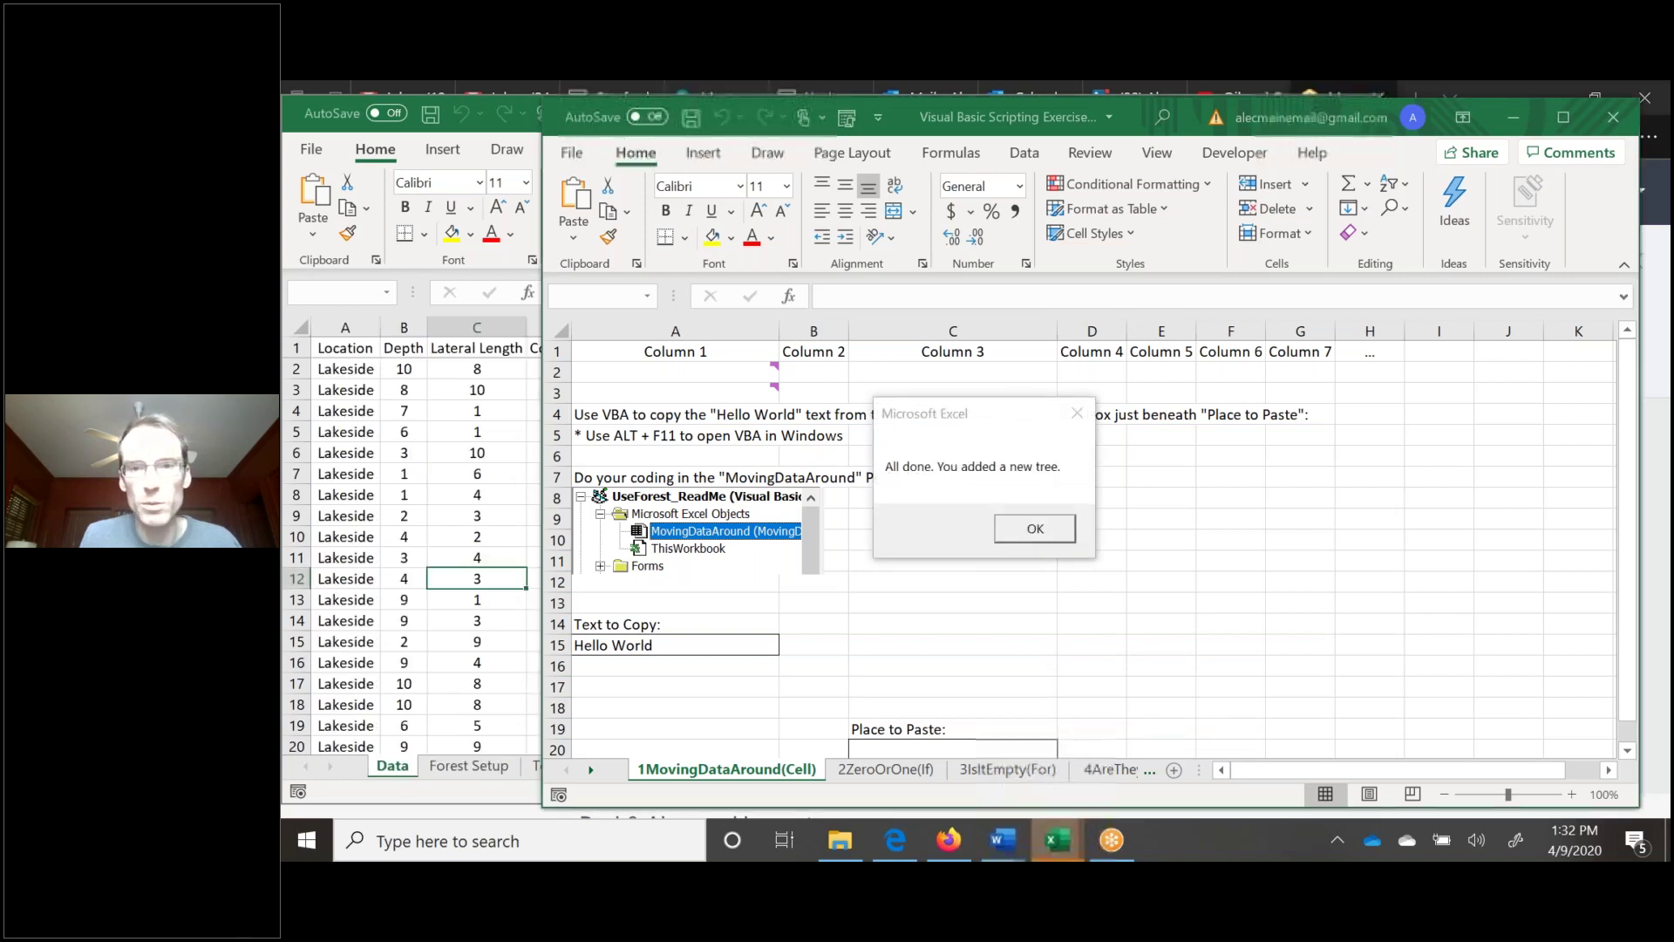
# Check the running applications and their CPU and memory usage in Task Manager, and close it.
pyautogui.hotkey('ctrl', 'shift', 'Escape')
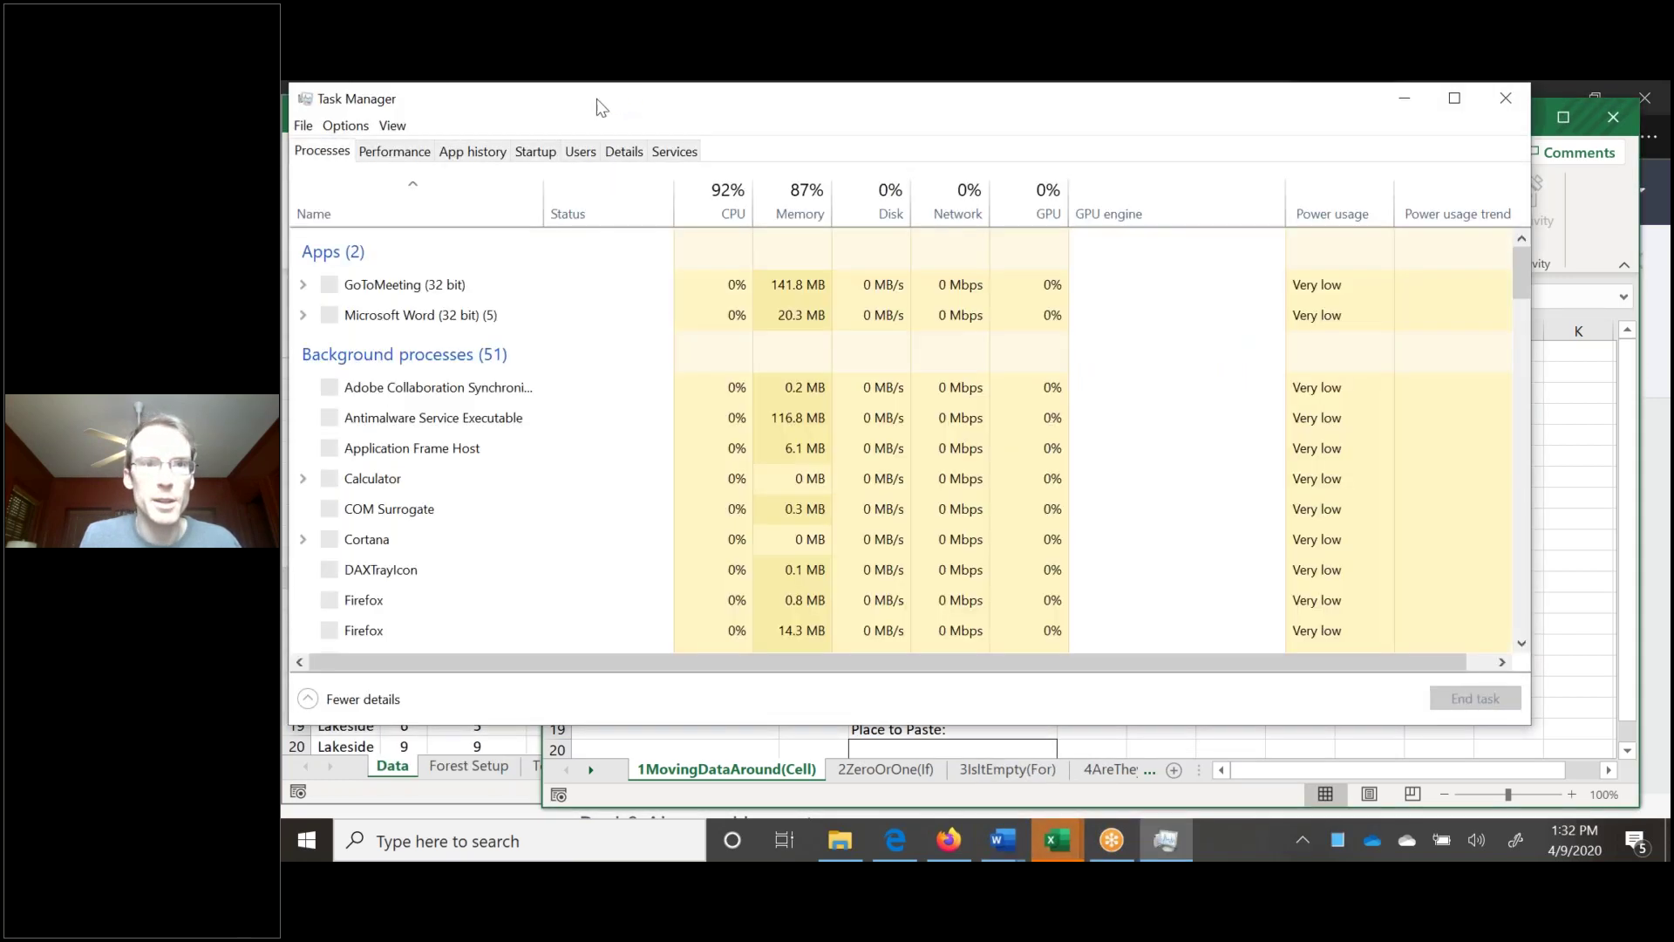
pyautogui.moveTo(598, 108); pyautogui.dragTo(601, 217)
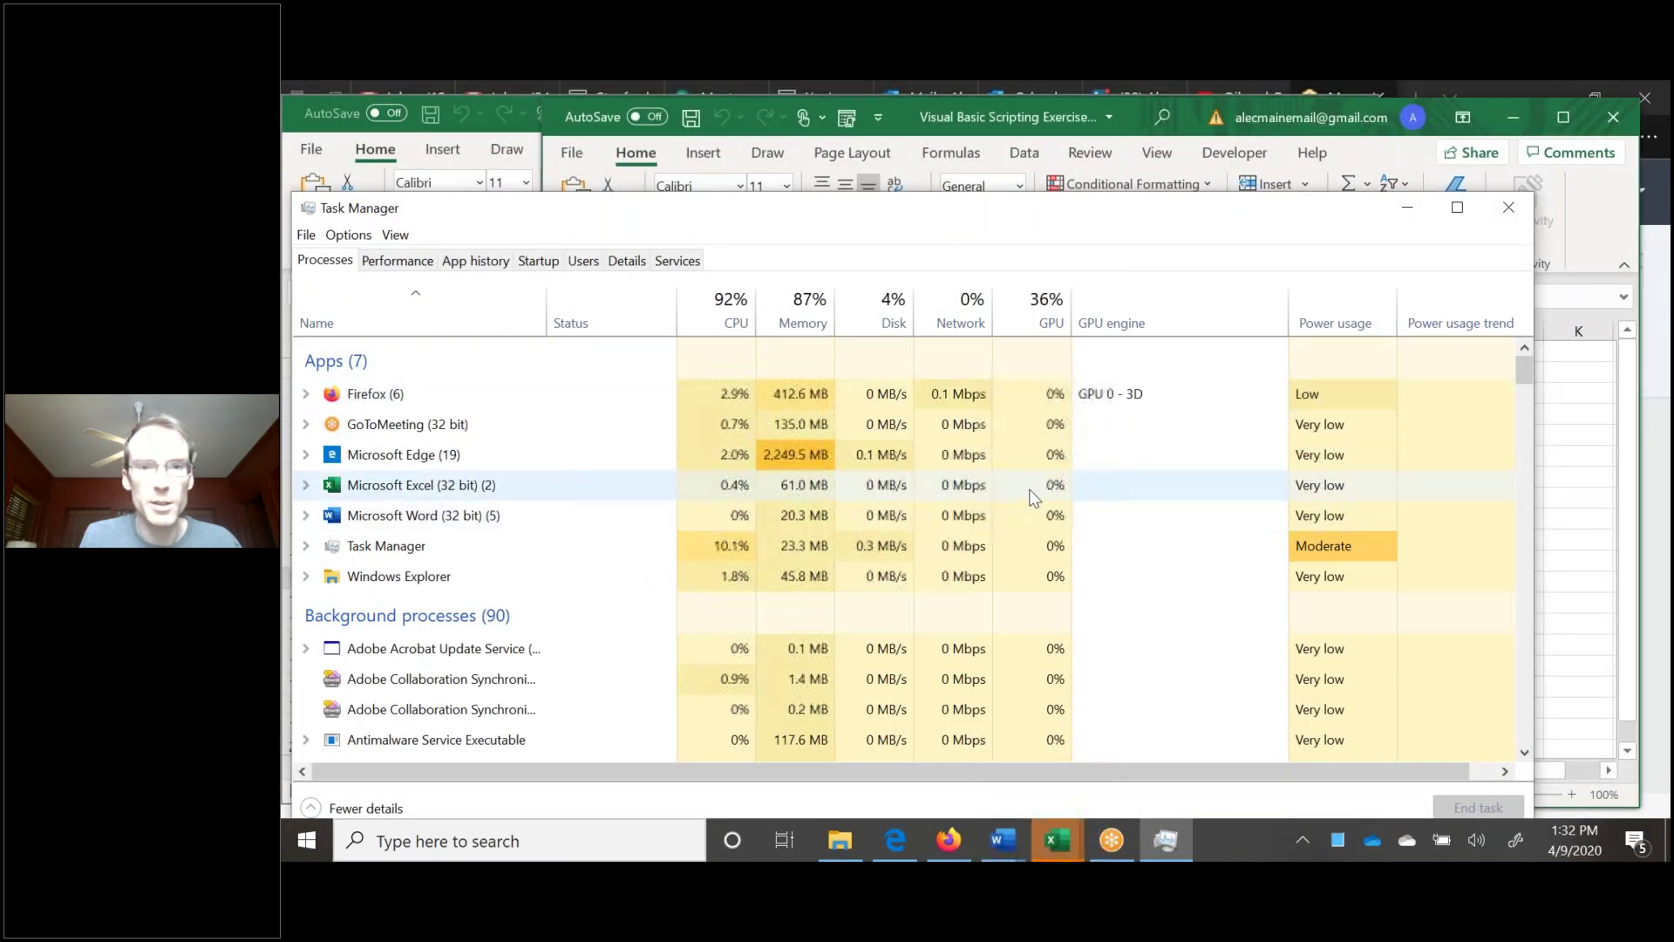
pyautogui.click(1508, 210)
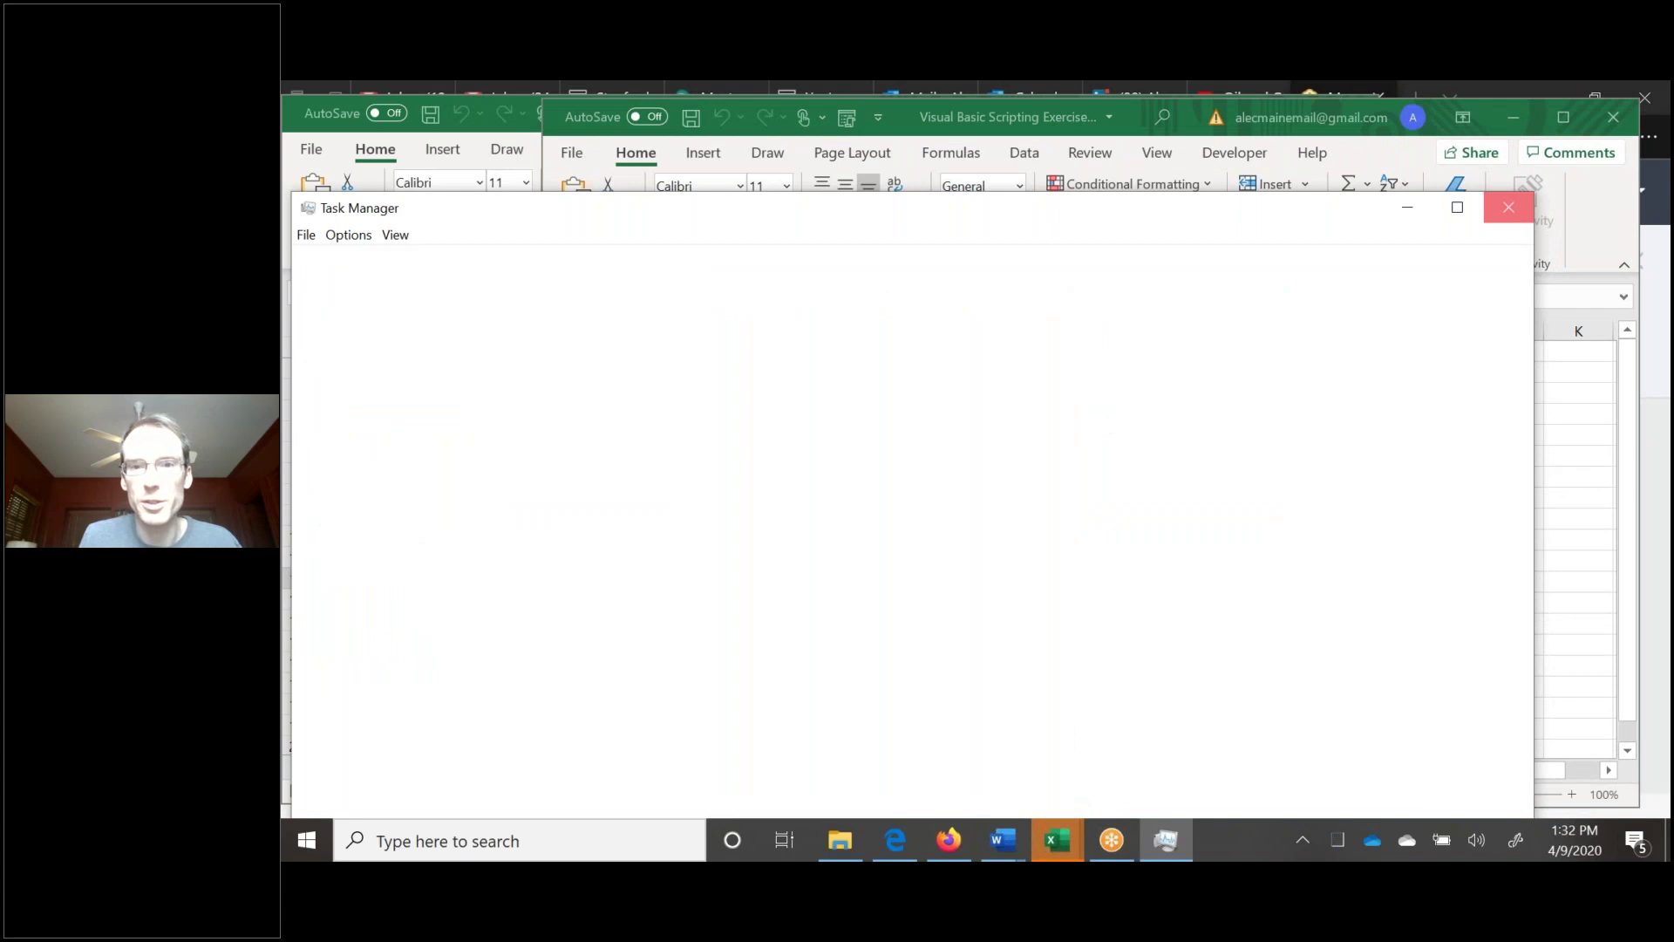
# Dismiss the tree completion message and view the new Tree 1 sheet in the WhereToDrill_forestVisualizer workbook.
pyautogui.click(1027, 520)
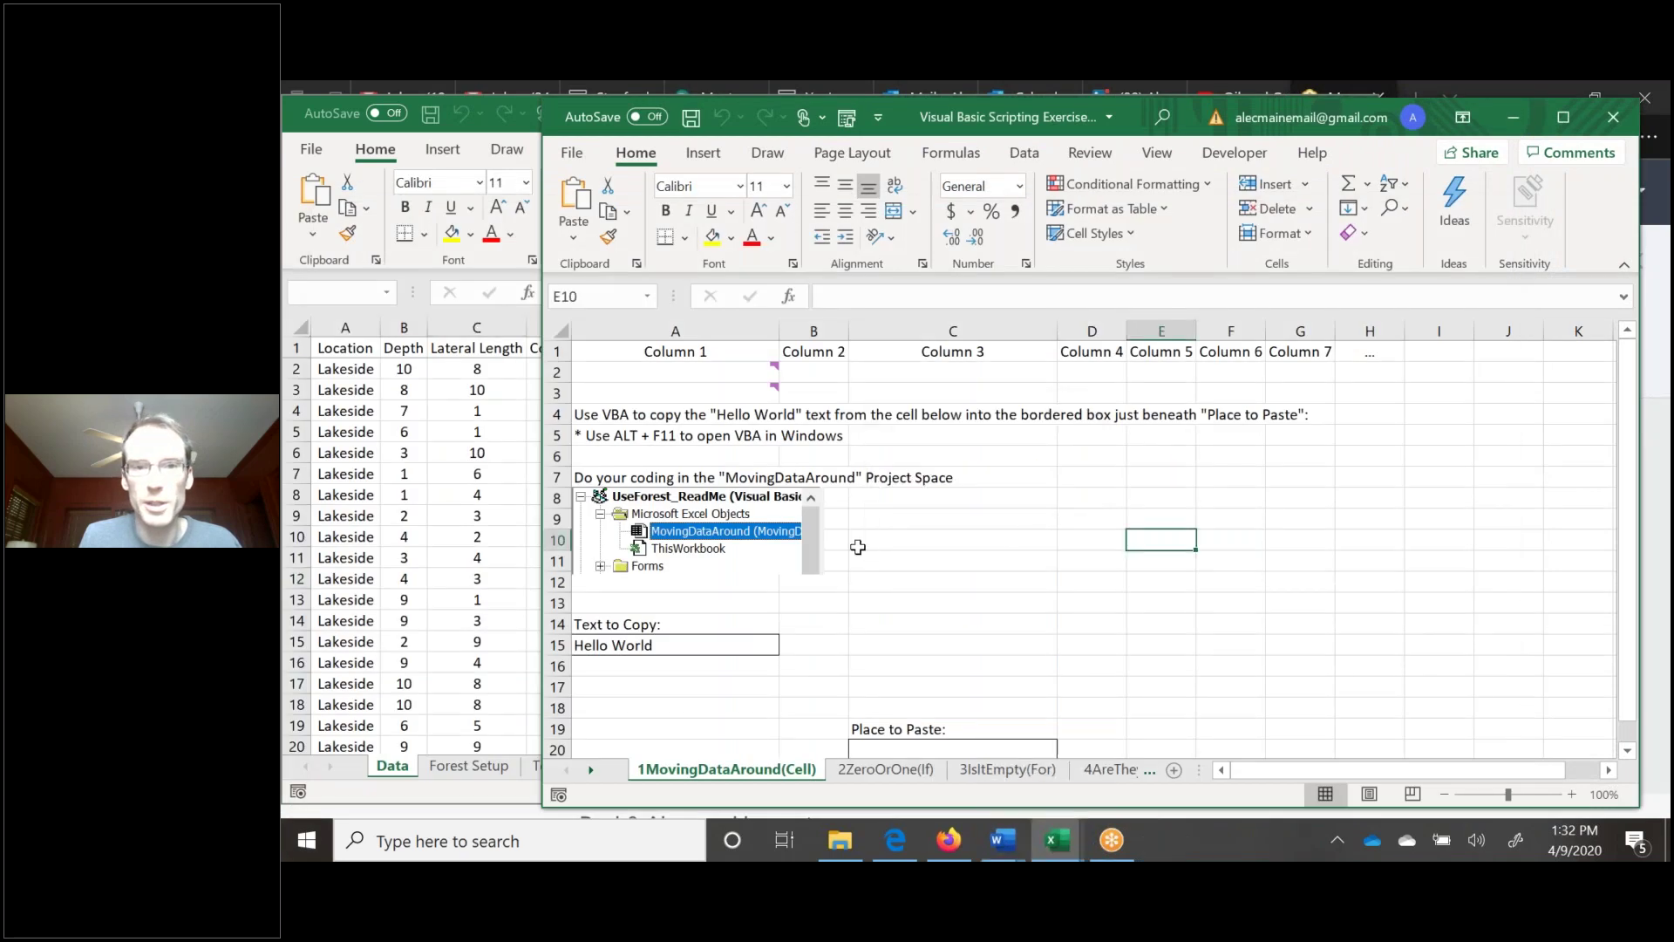
pyautogui.click(375, 522)
pyautogui.click(763, 766)
pyautogui.scroll(-5, 765, 558)
pyautogui.scroll(5, 751, 579)
pyautogui.moveTo(1001, 771); pyautogui.dragTo(1151, 767)
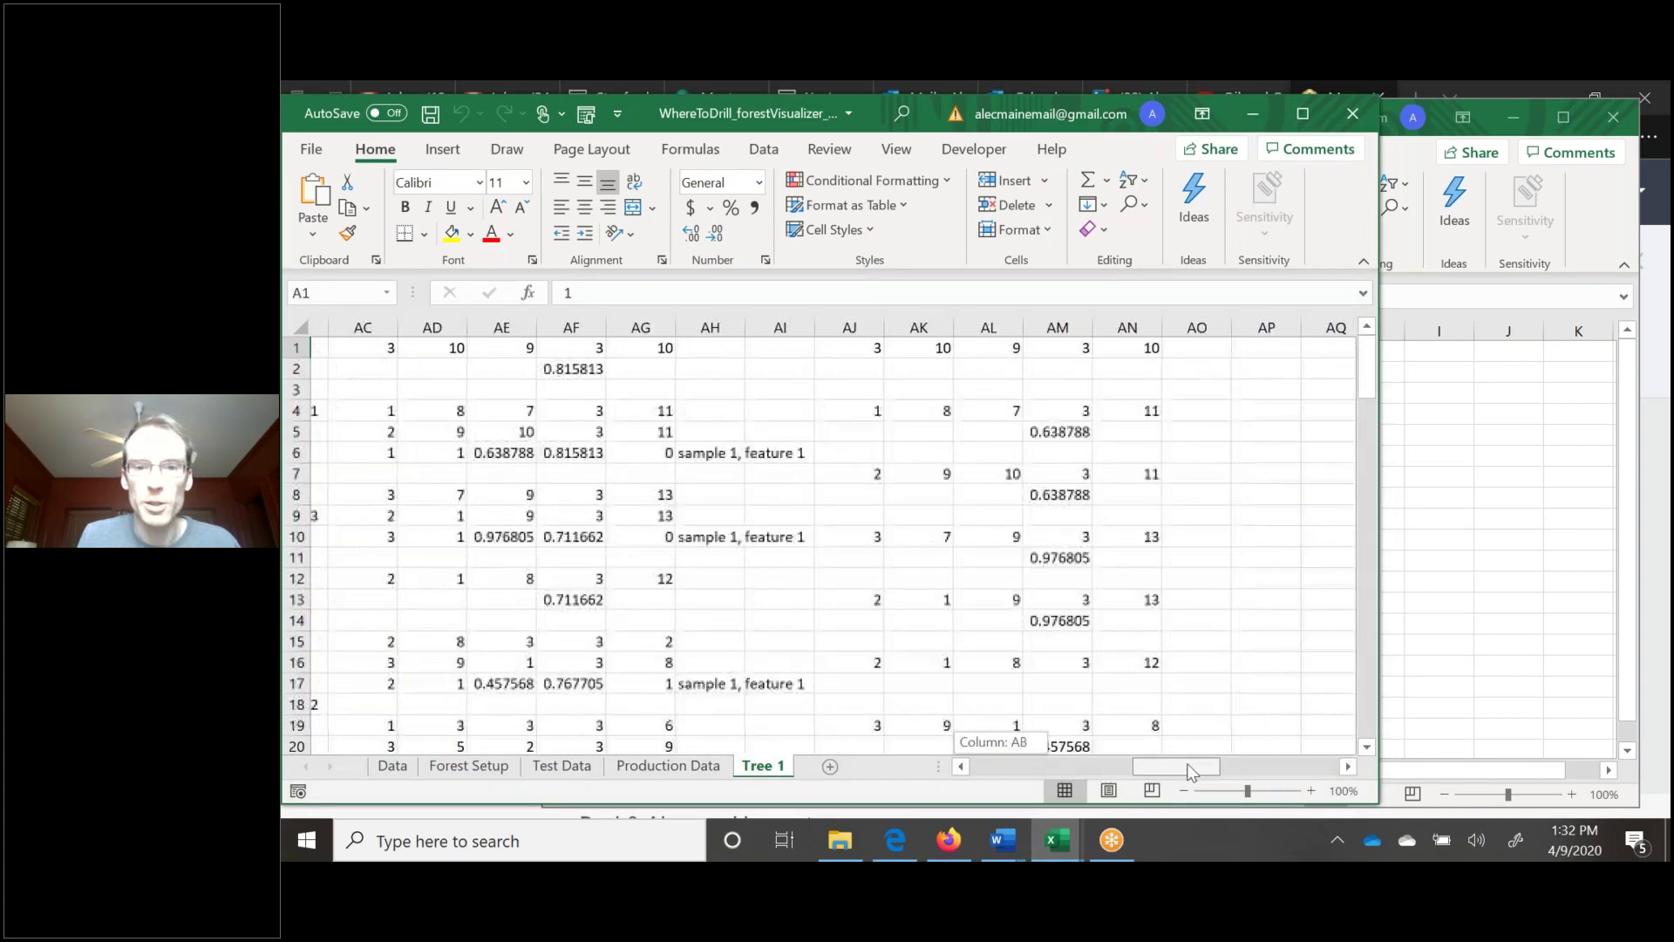
# Zoom the Tree 1 sheet out to 20% to view the overall tree structure.
pyautogui.click(1184, 789)
pyautogui.click(1183, 790)
pyautogui.click(1184, 790)
pyautogui.click(1184, 790)
pyautogui.click(1184, 790)
pyautogui.click(1184, 790)
pyautogui.click(1184, 789)
pyautogui.click(1184, 790)
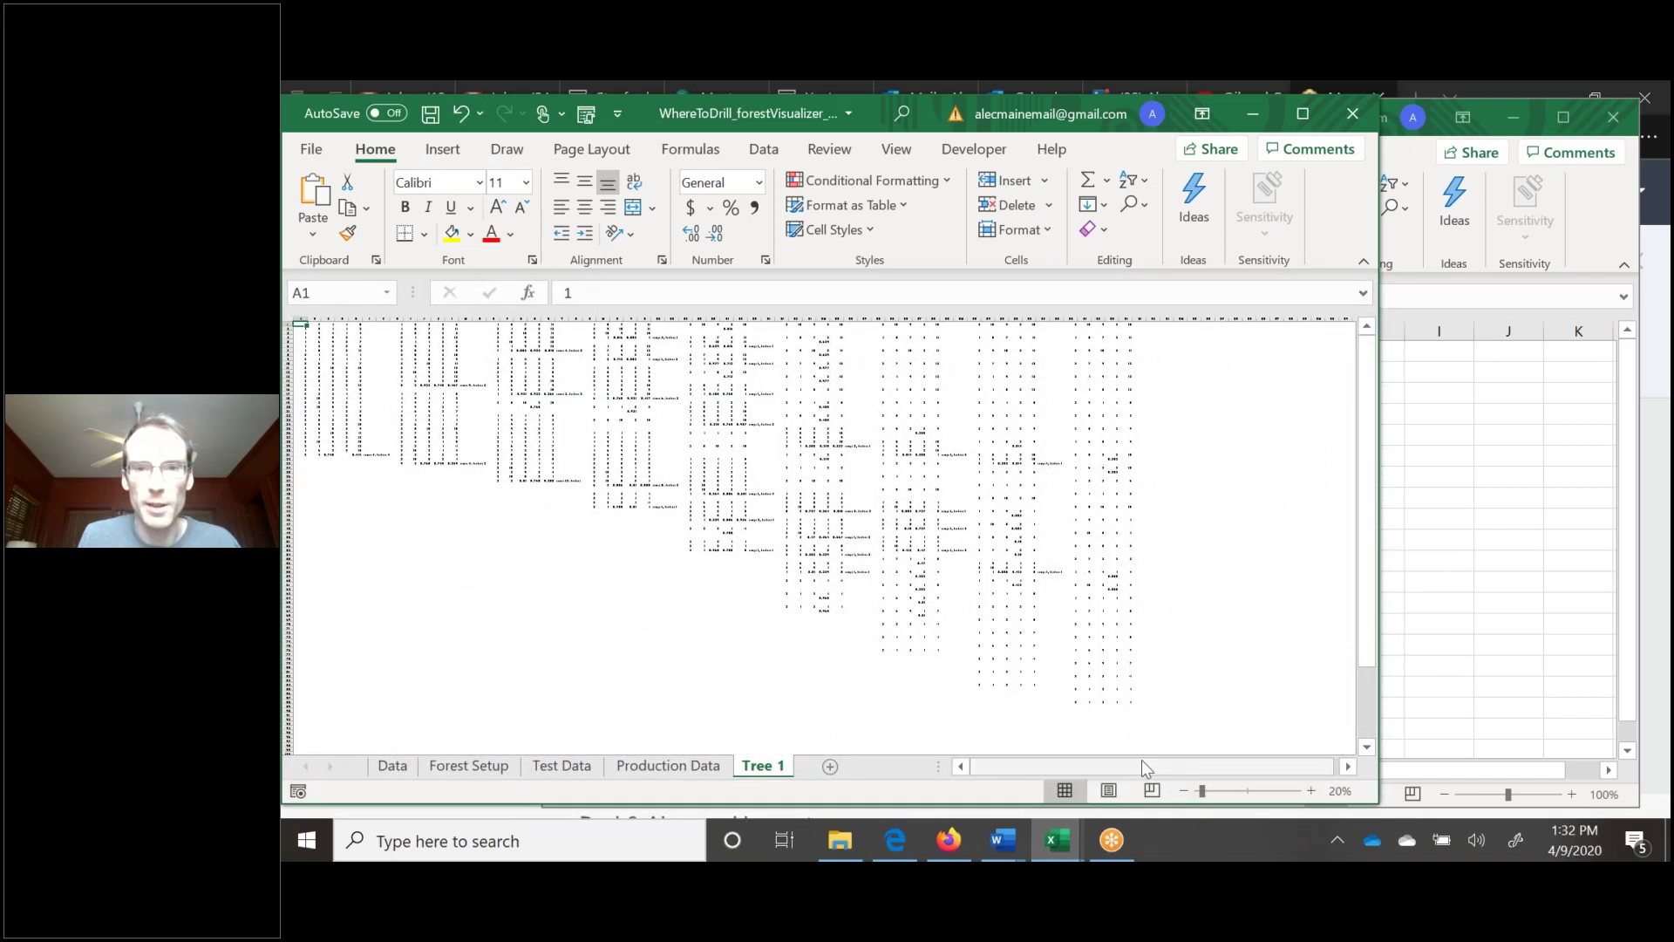
# Enlarge the Tree 1 sheet to 68% and examine the first node's split label in F31 and the sample values in A4:D4.
pyautogui.click(1226, 791)
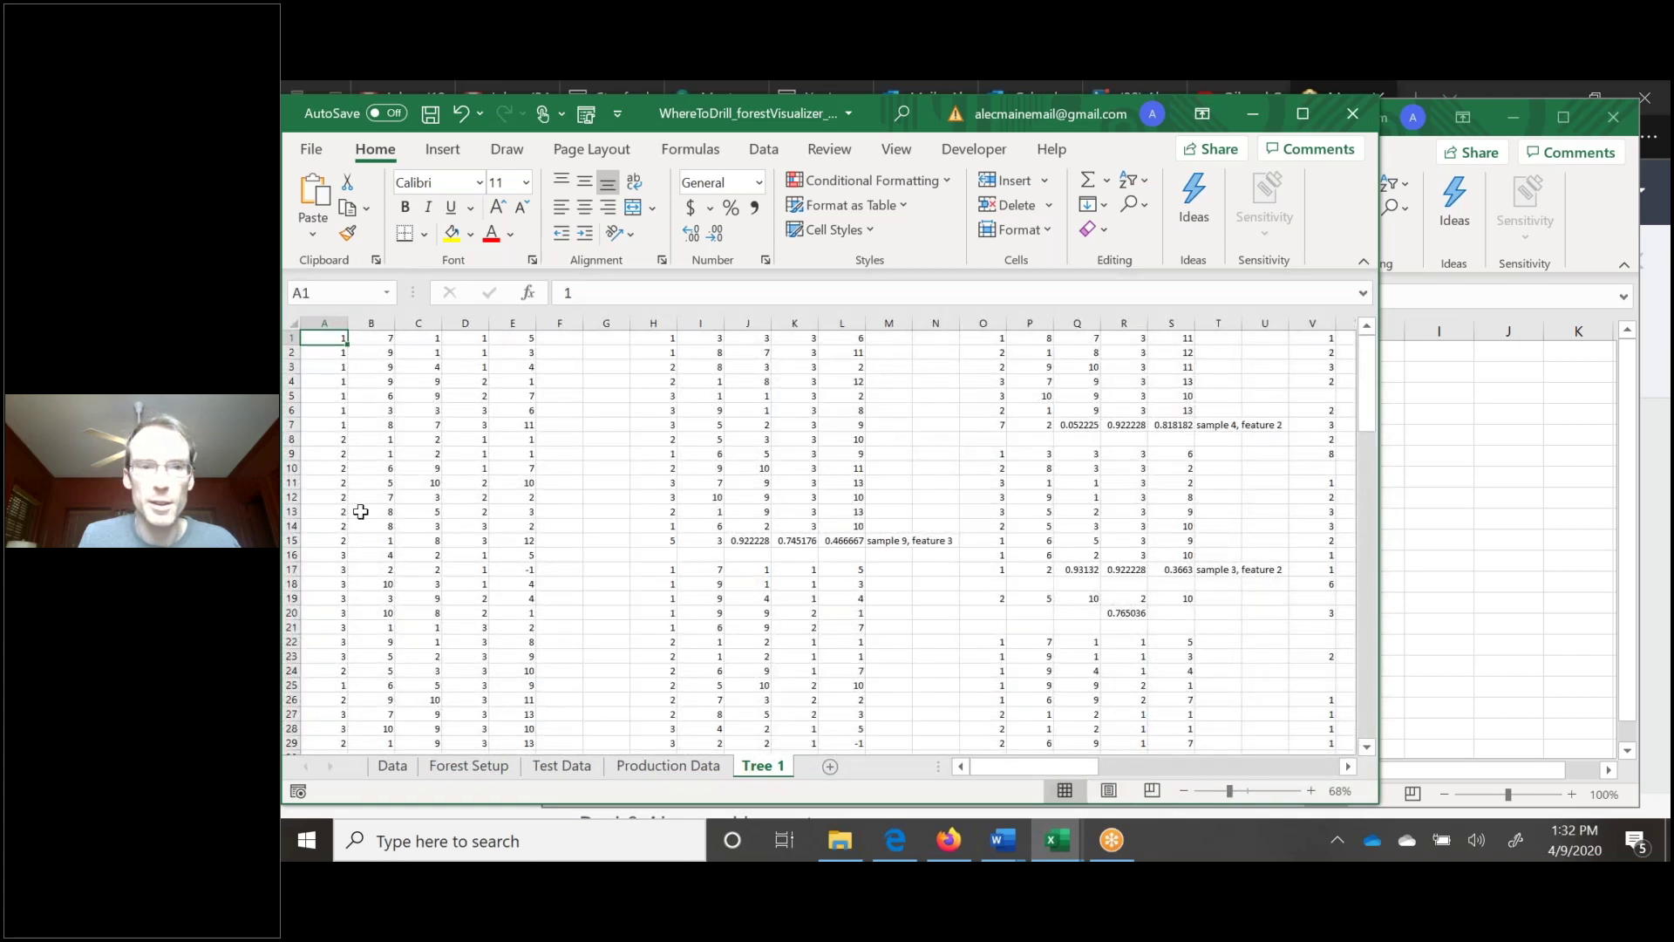
pyautogui.scroll(-4, 389, 456)
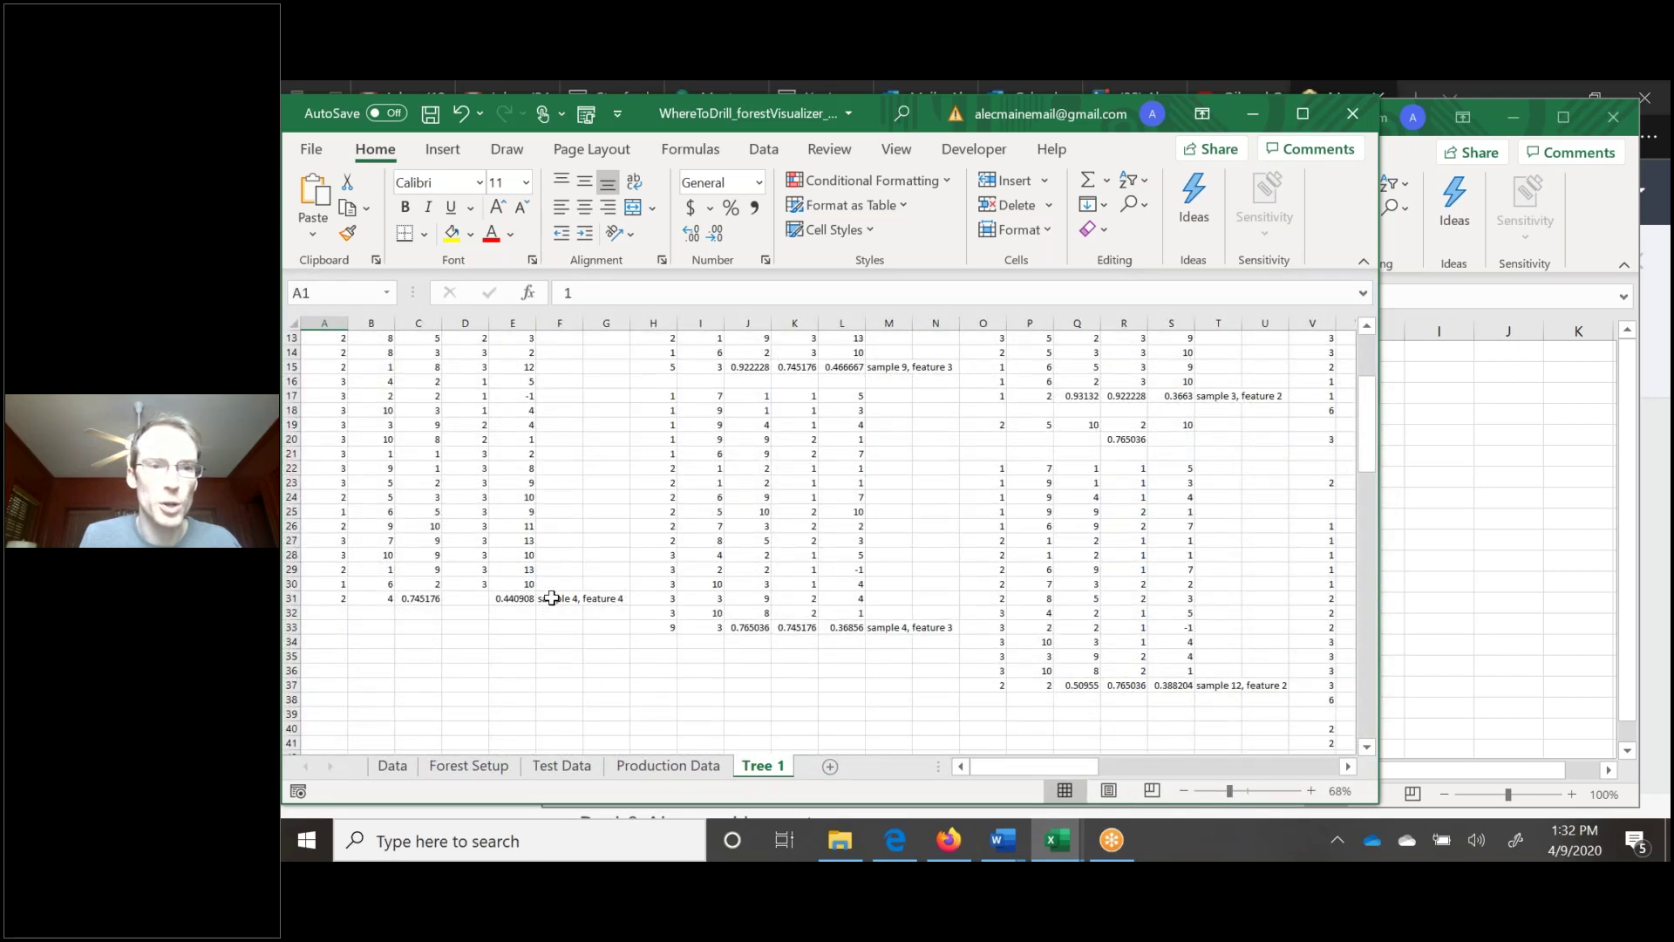
pyautogui.click(552, 598)
pyautogui.scroll(4, 467, 579)
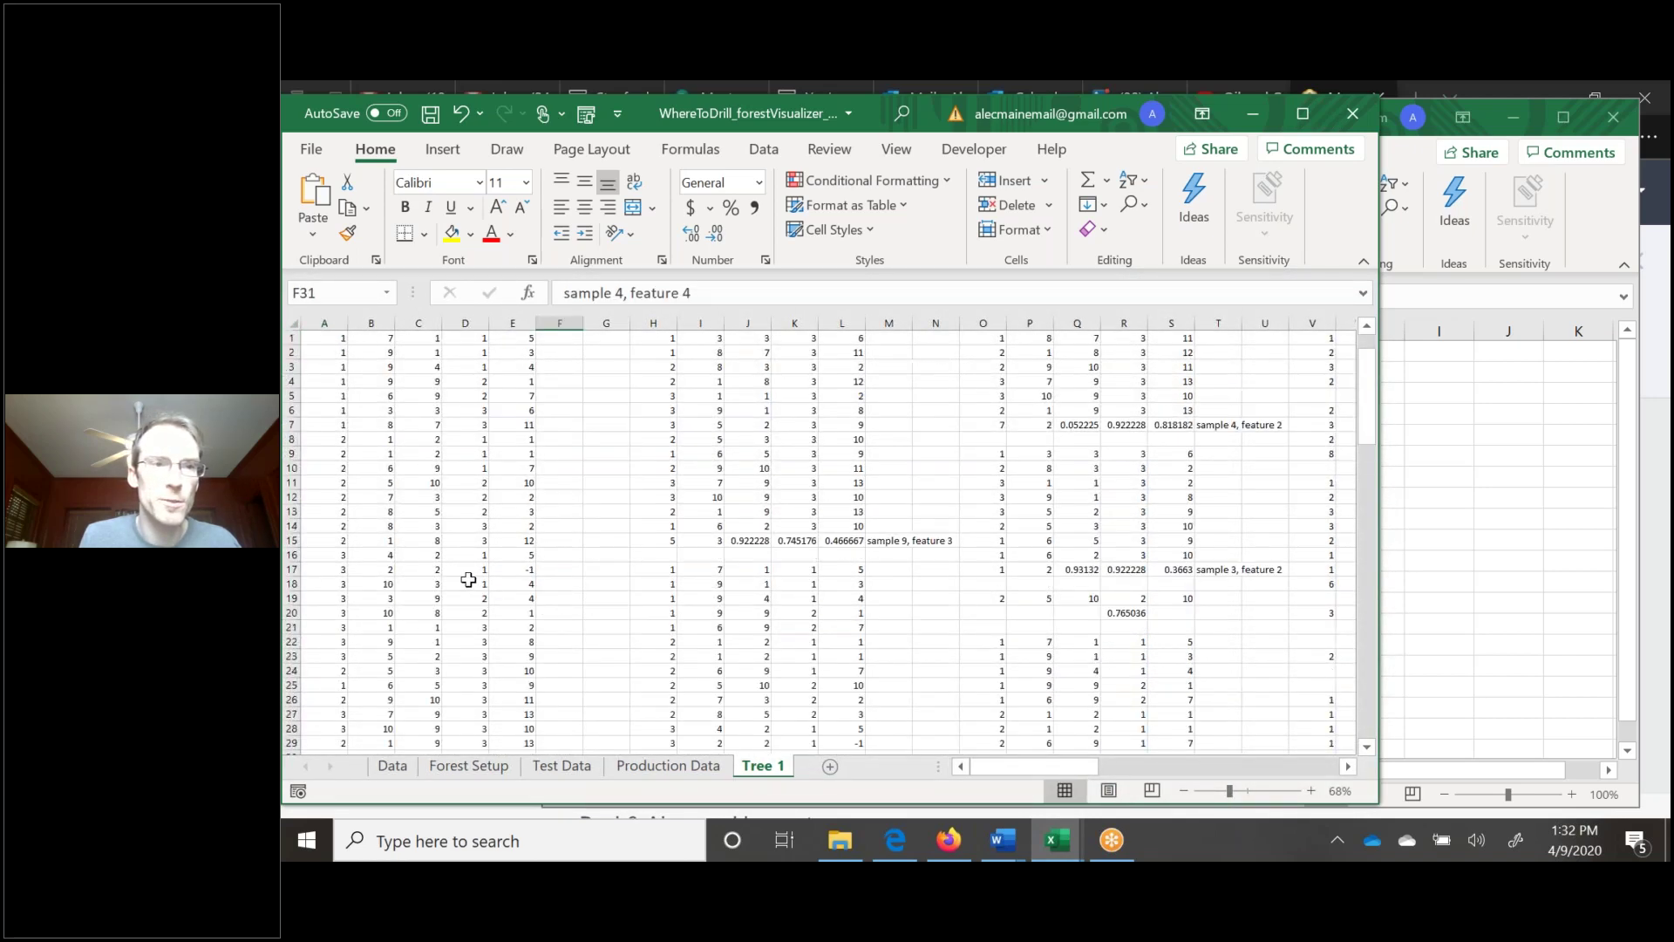
pyautogui.click(325, 380)
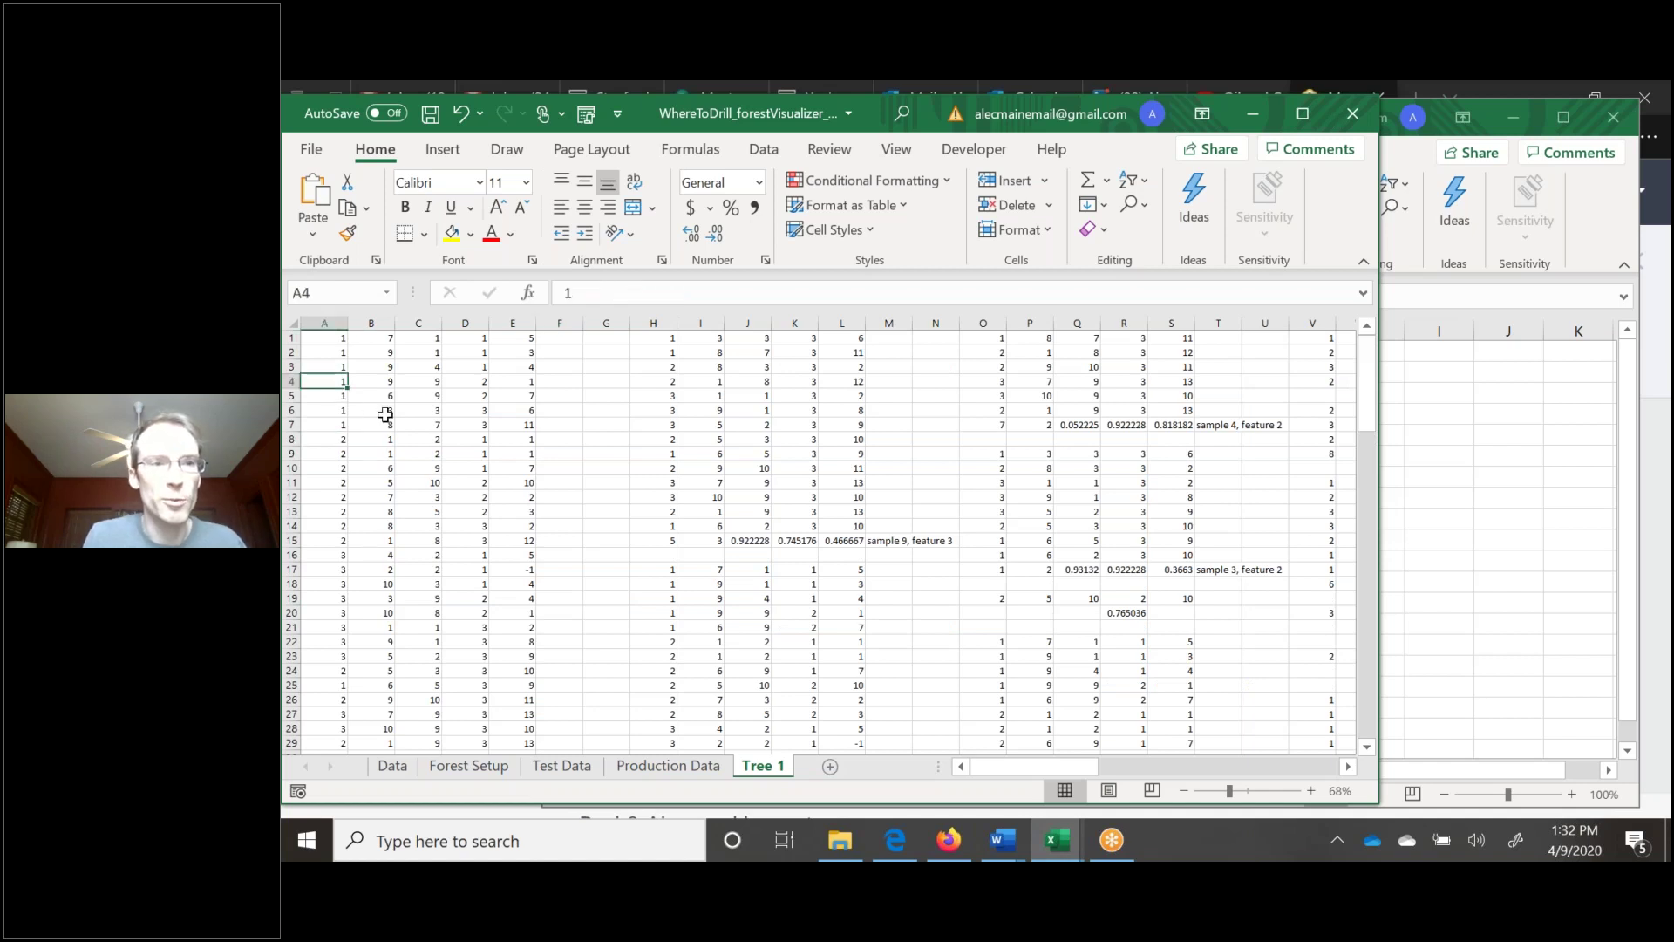
pyautogui.press('Right')
pyautogui.press('Right')
pyautogui.press('Right')
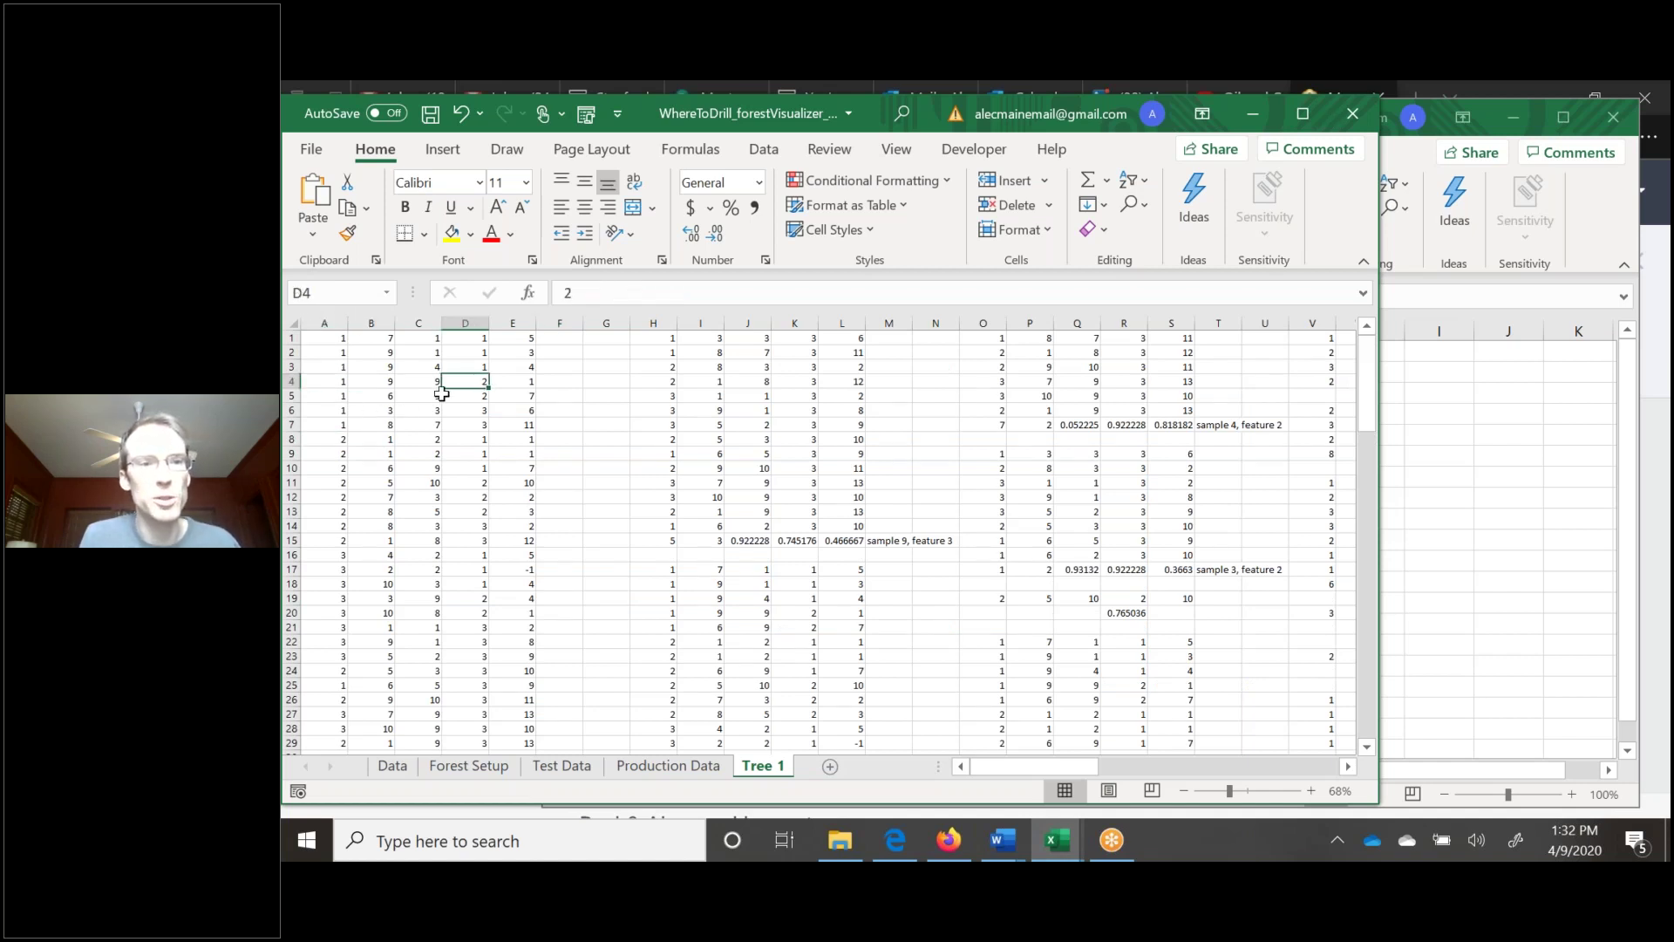
# Highlight the configuration values in K1:K14 and the other second-level node's samples in H17:L32.
pyautogui.moveTo(662, 540); pyautogui.dragTo(794, 522)
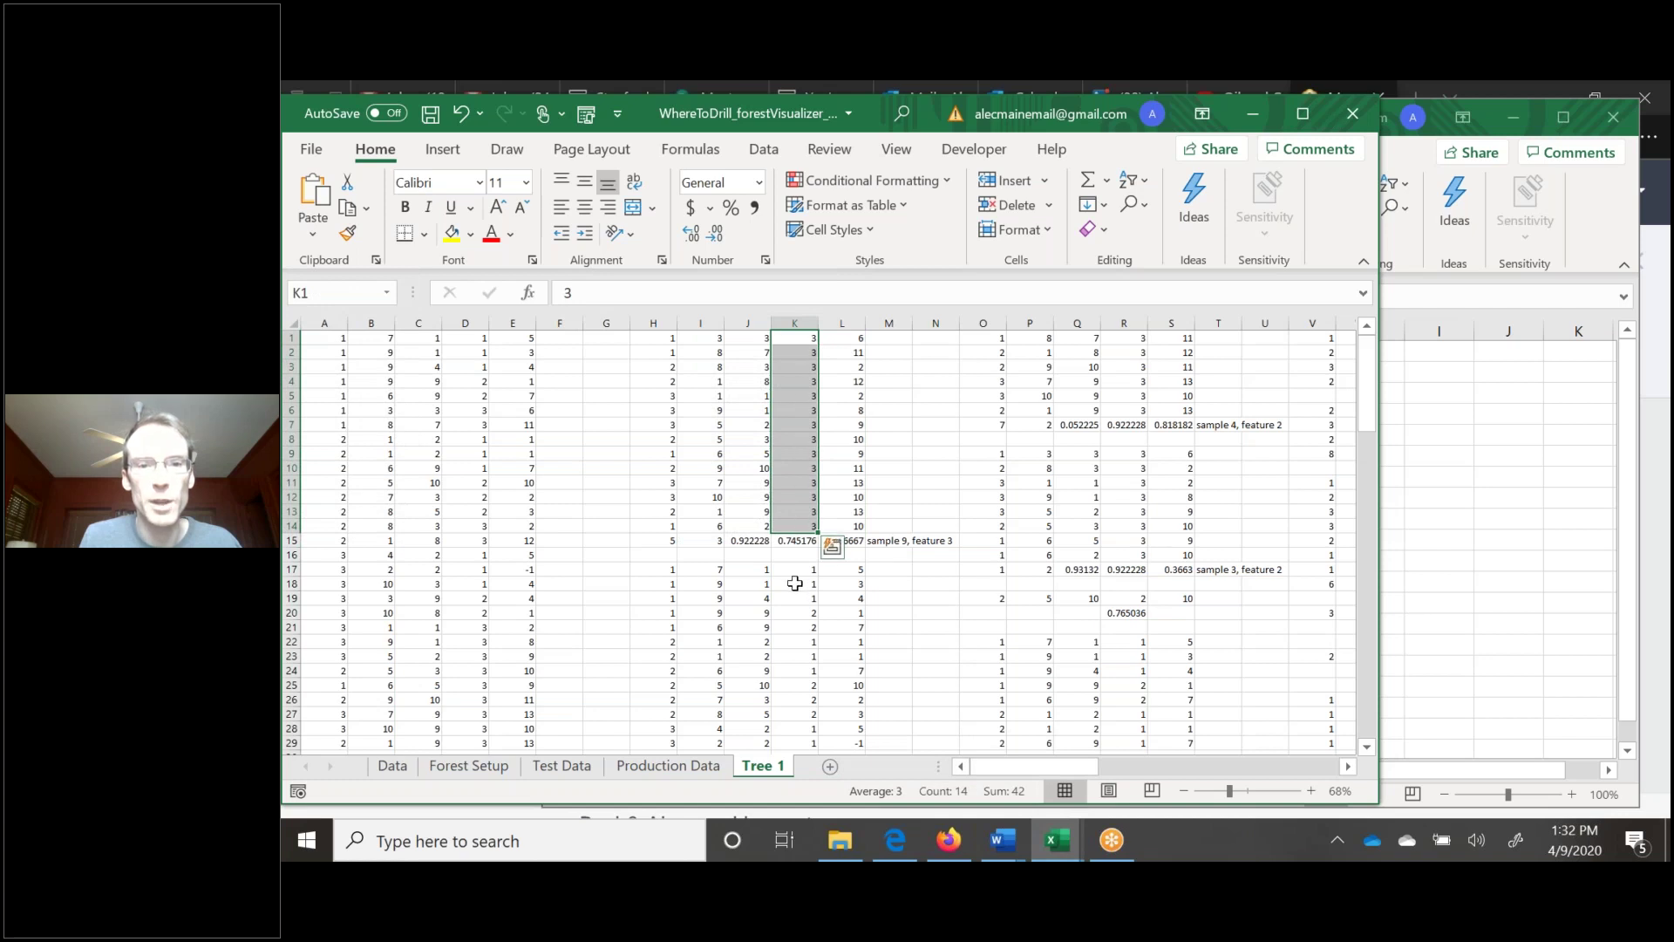
pyautogui.moveTo(667, 582); pyautogui.dragTo(664, 481)
pyautogui.scroll(-2, 845, 689)
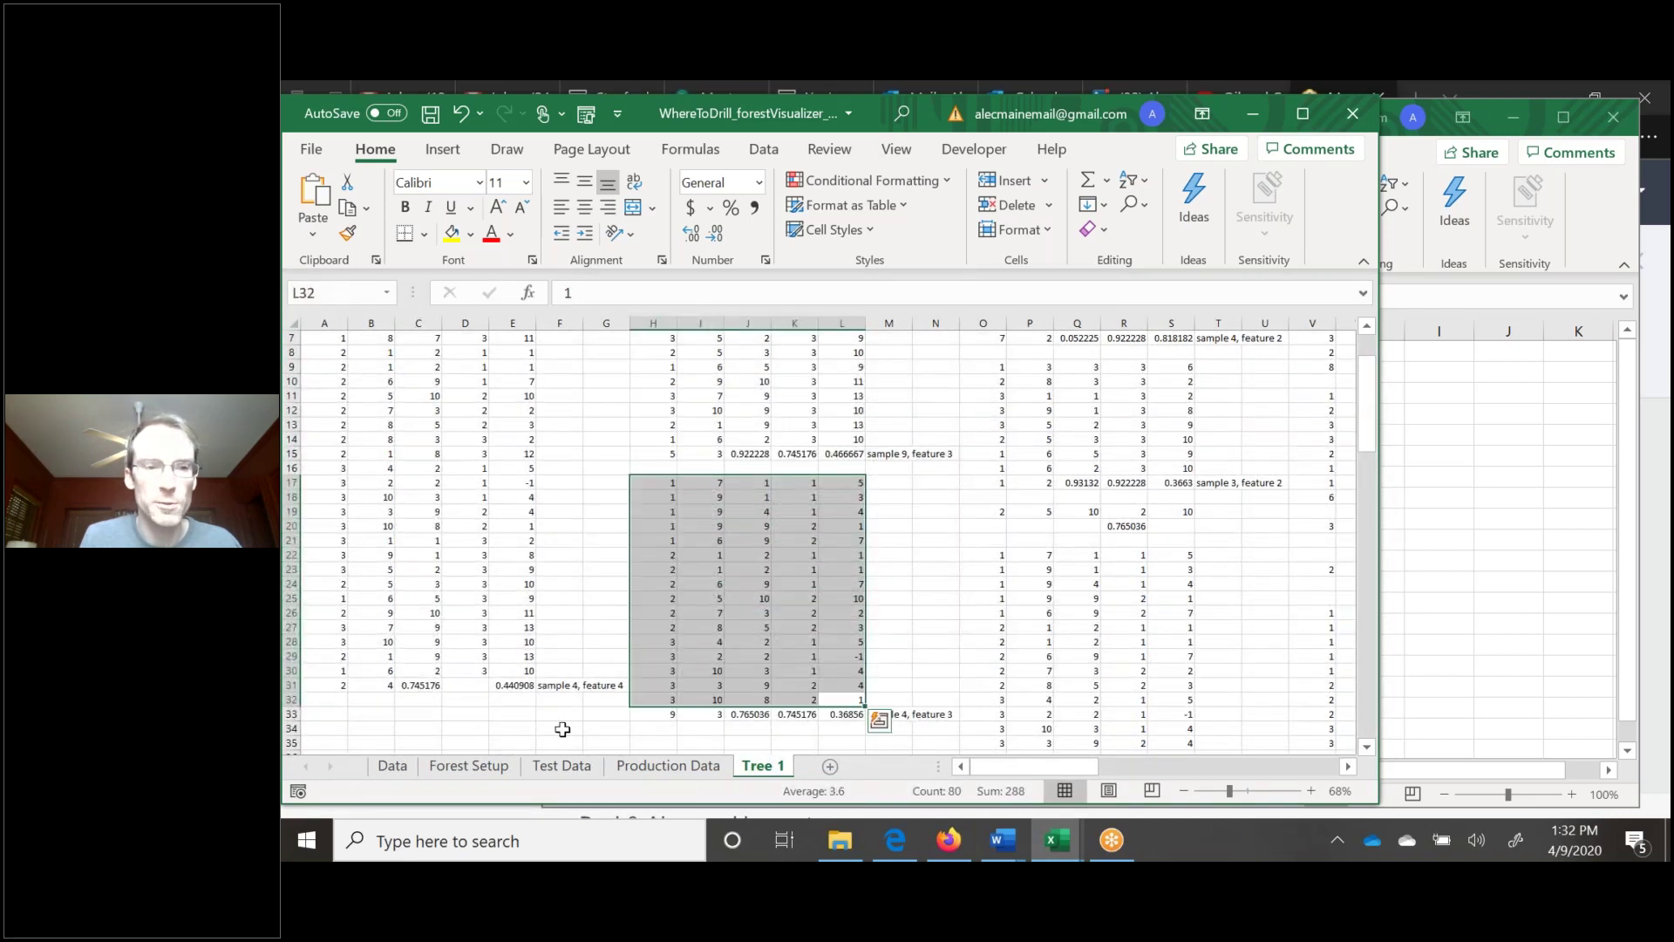
# Check the Configuration column on the Data sheet, locating where the A, B and C rows begin.
pyautogui.click(390, 769)
pyautogui.moveTo(576, 345); pyautogui.dragTo(575, 660)
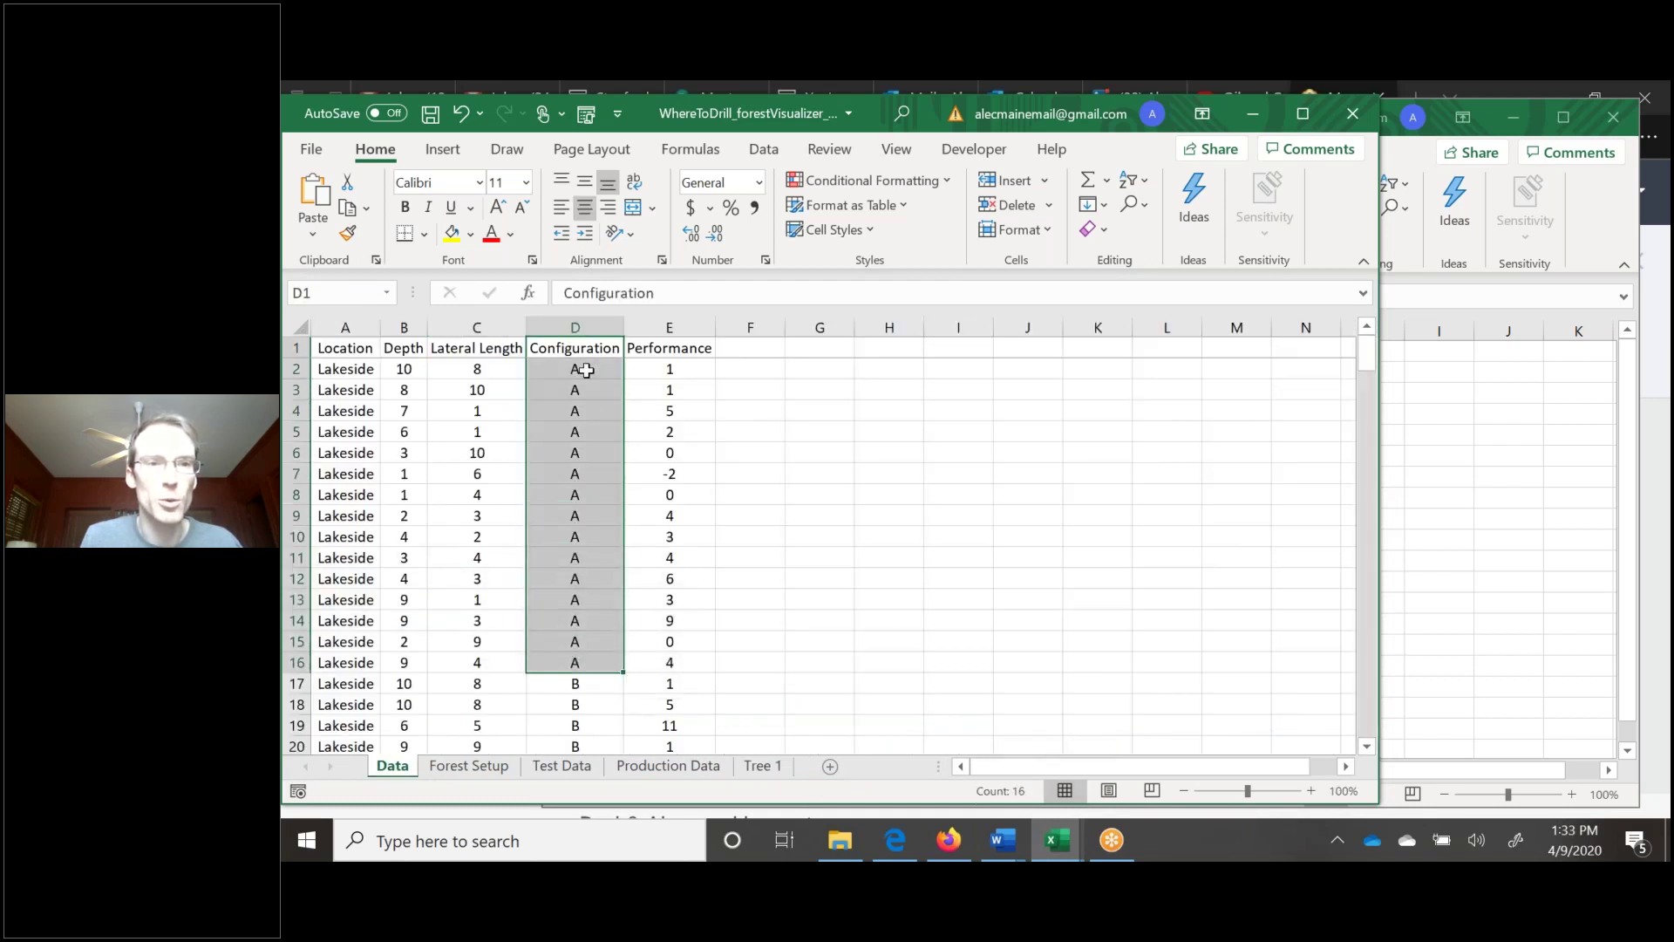
pyautogui.click(586, 370)
pyautogui.click(598, 683)
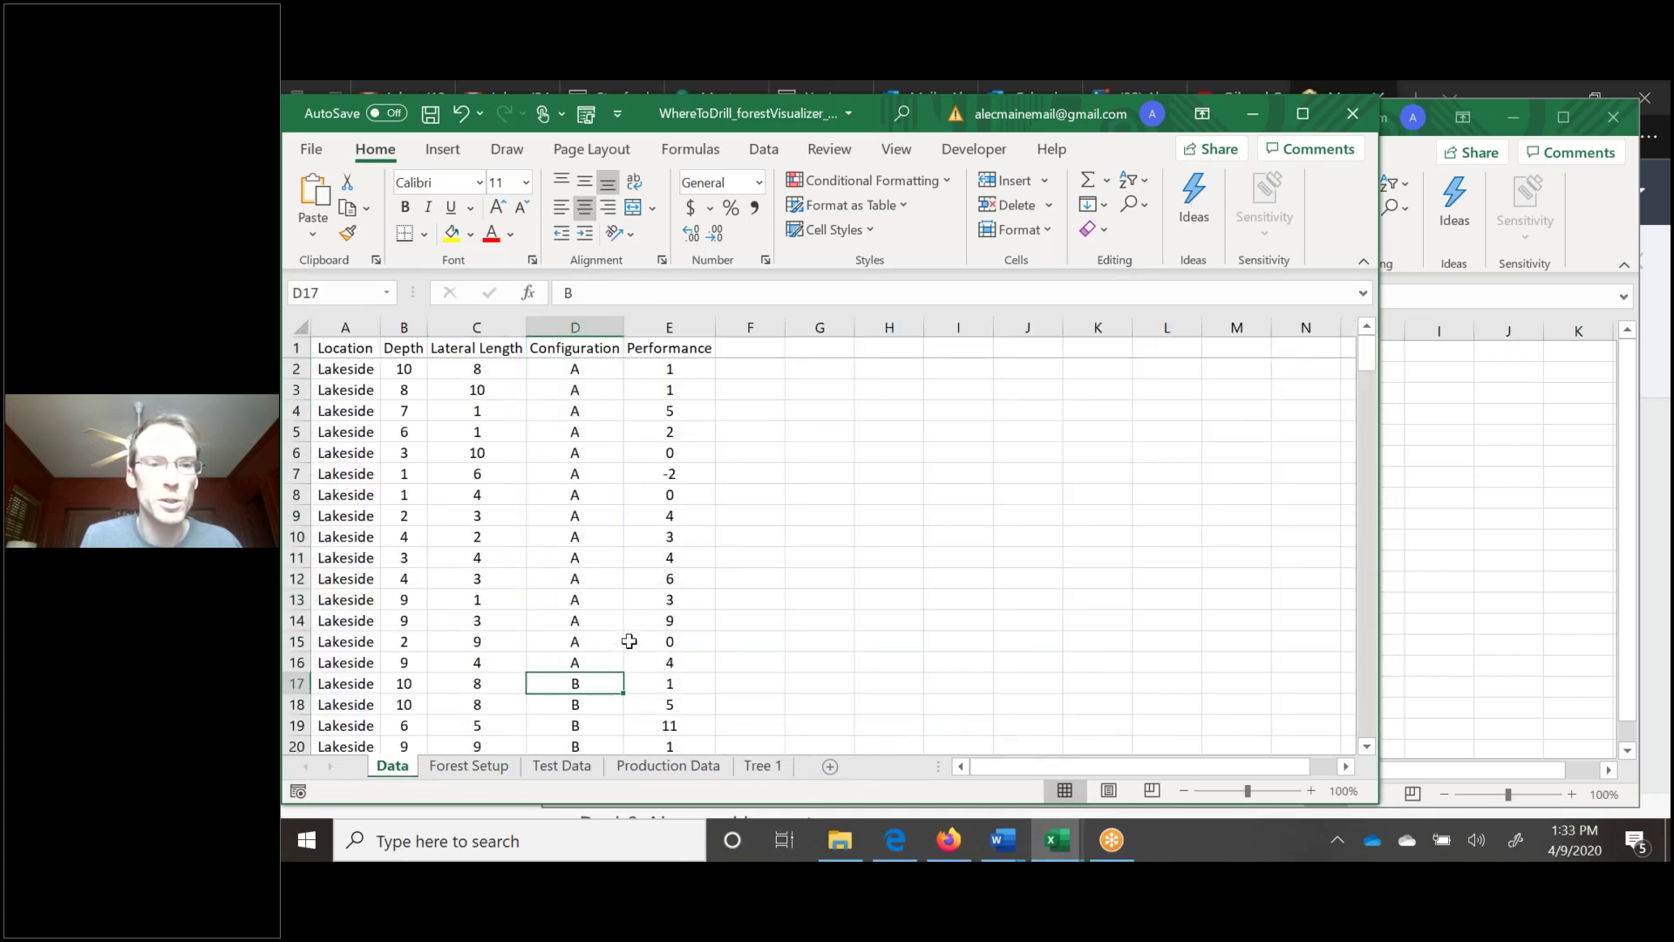
pyautogui.scroll(-6, 629, 640)
pyautogui.click(577, 618)
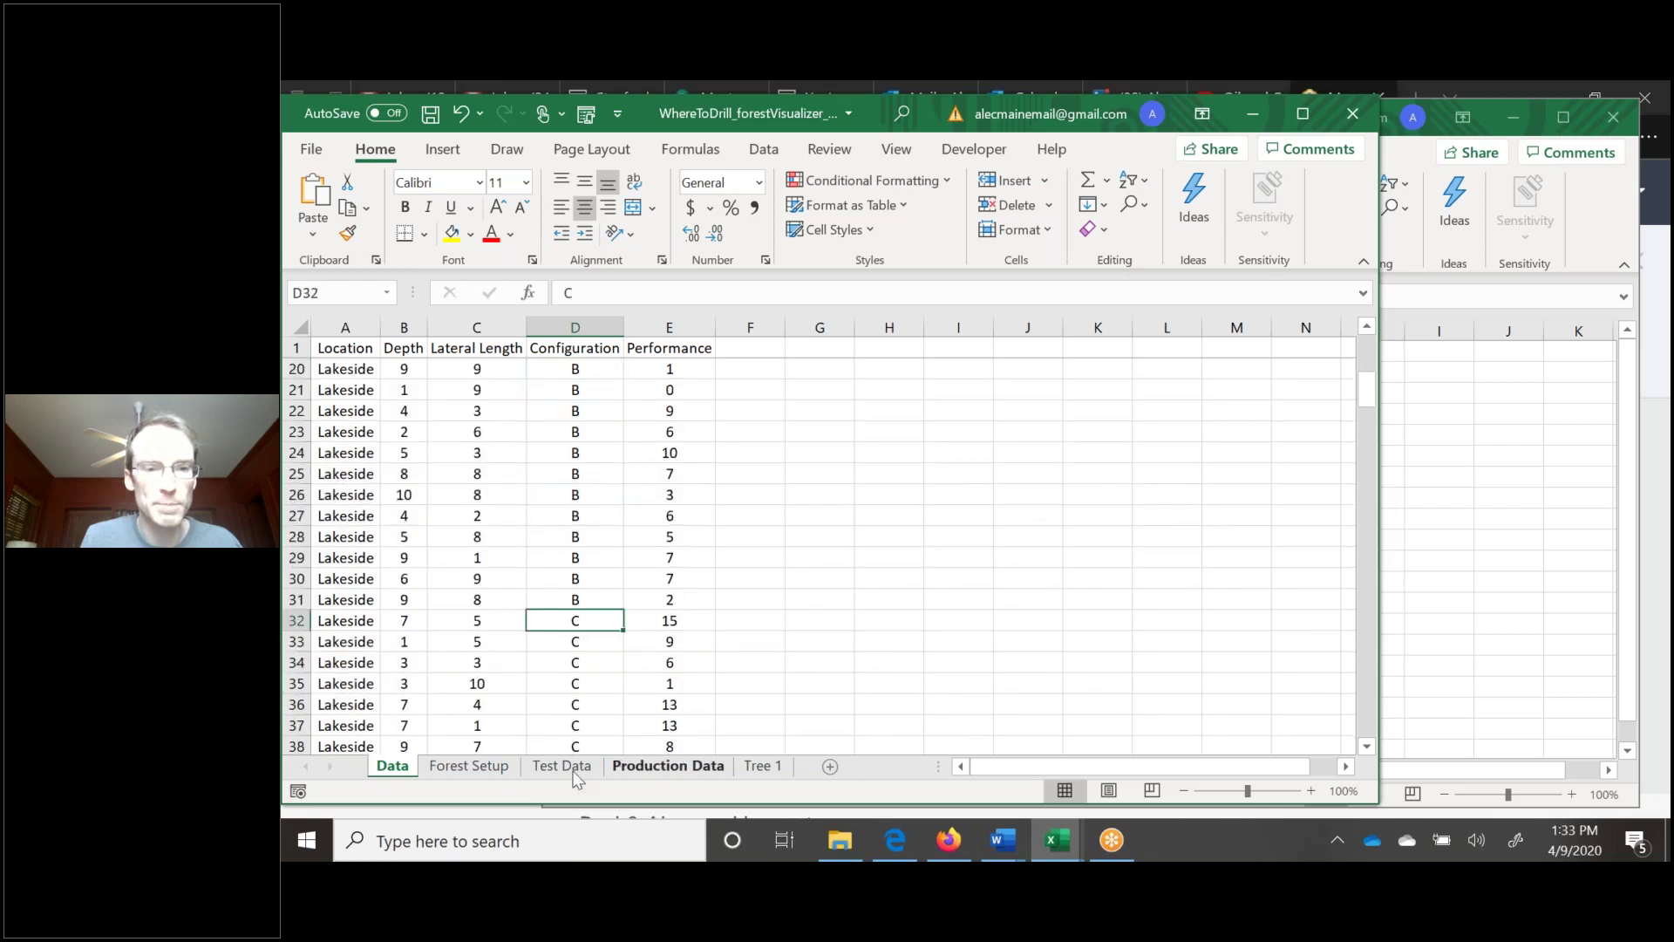
# Return to the Tree 1 sheet and compare the two second-level nodes in columns H to L, including the split row 33.
pyautogui.click(752, 767)
pyautogui.click(794, 699)
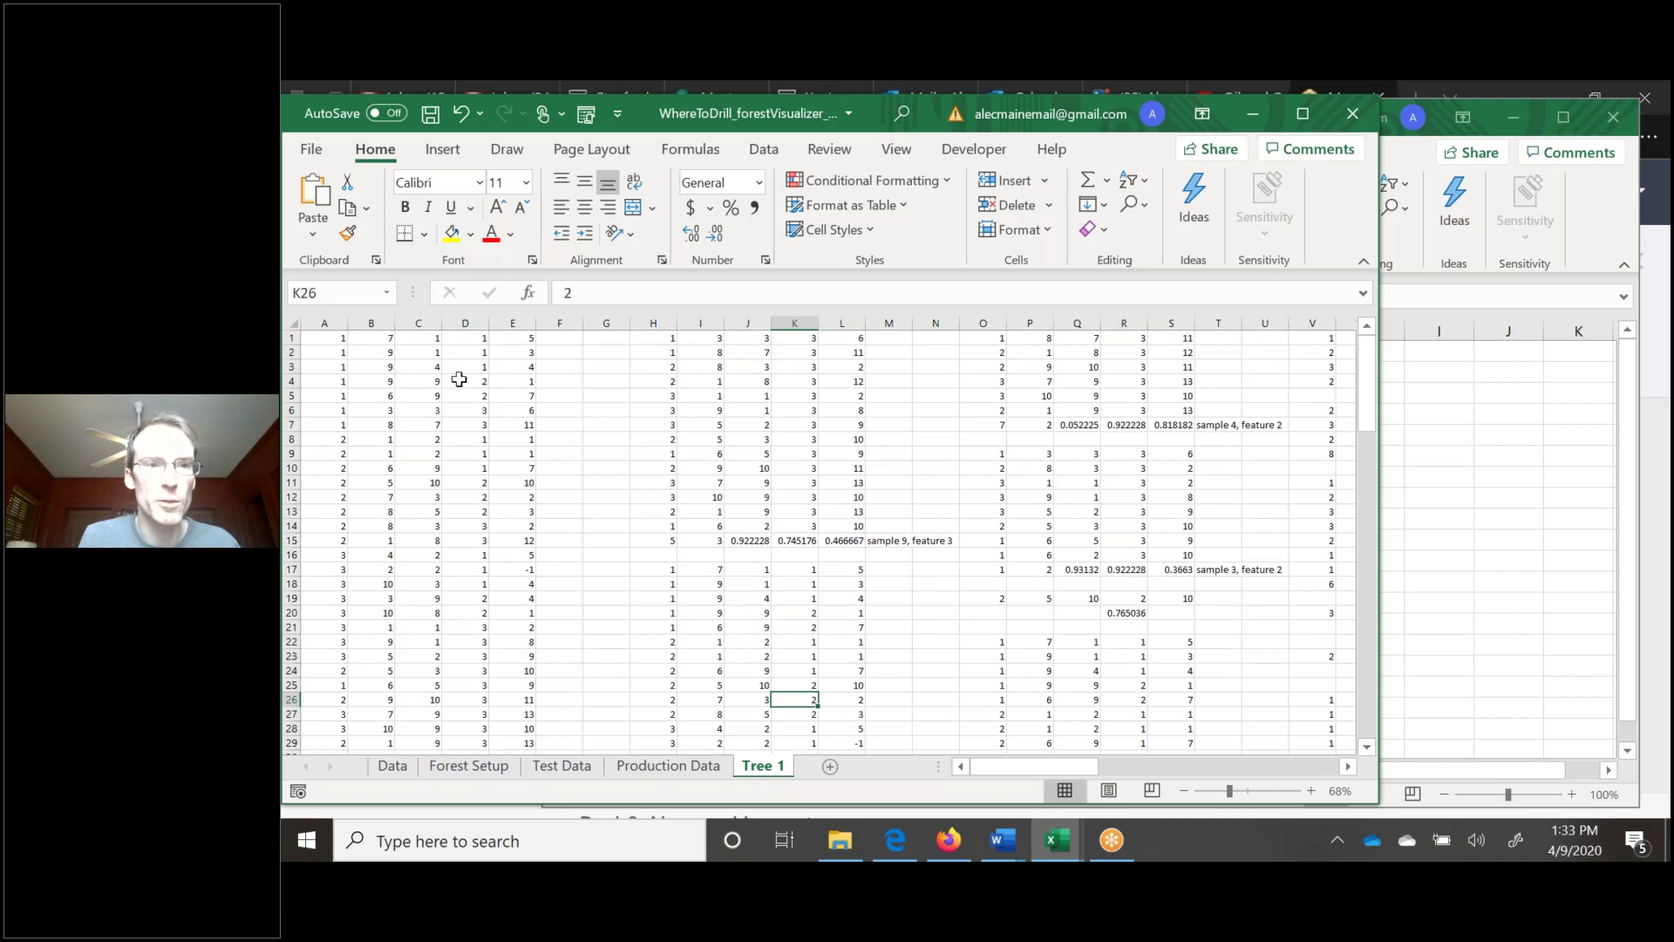
pyautogui.click(472, 384)
pyautogui.moveTo(663, 536); pyautogui.dragTo(848, 342)
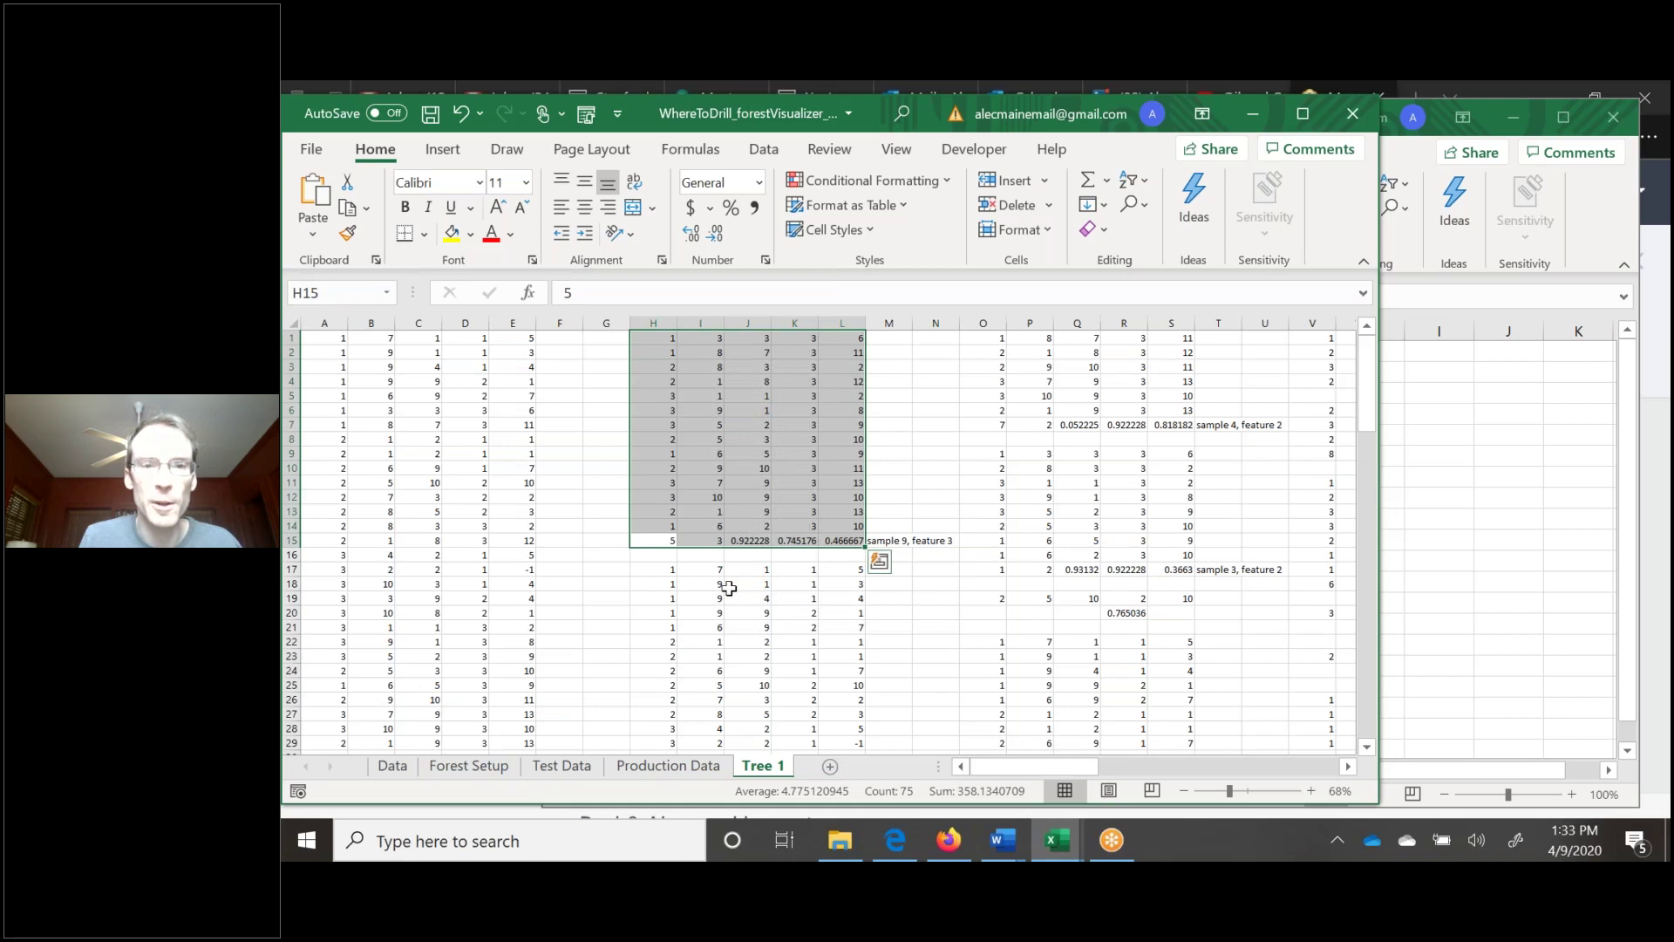
pyautogui.moveTo(667, 583); pyautogui.dragTo(852, 685)
pyautogui.scroll(-4, 828, 662)
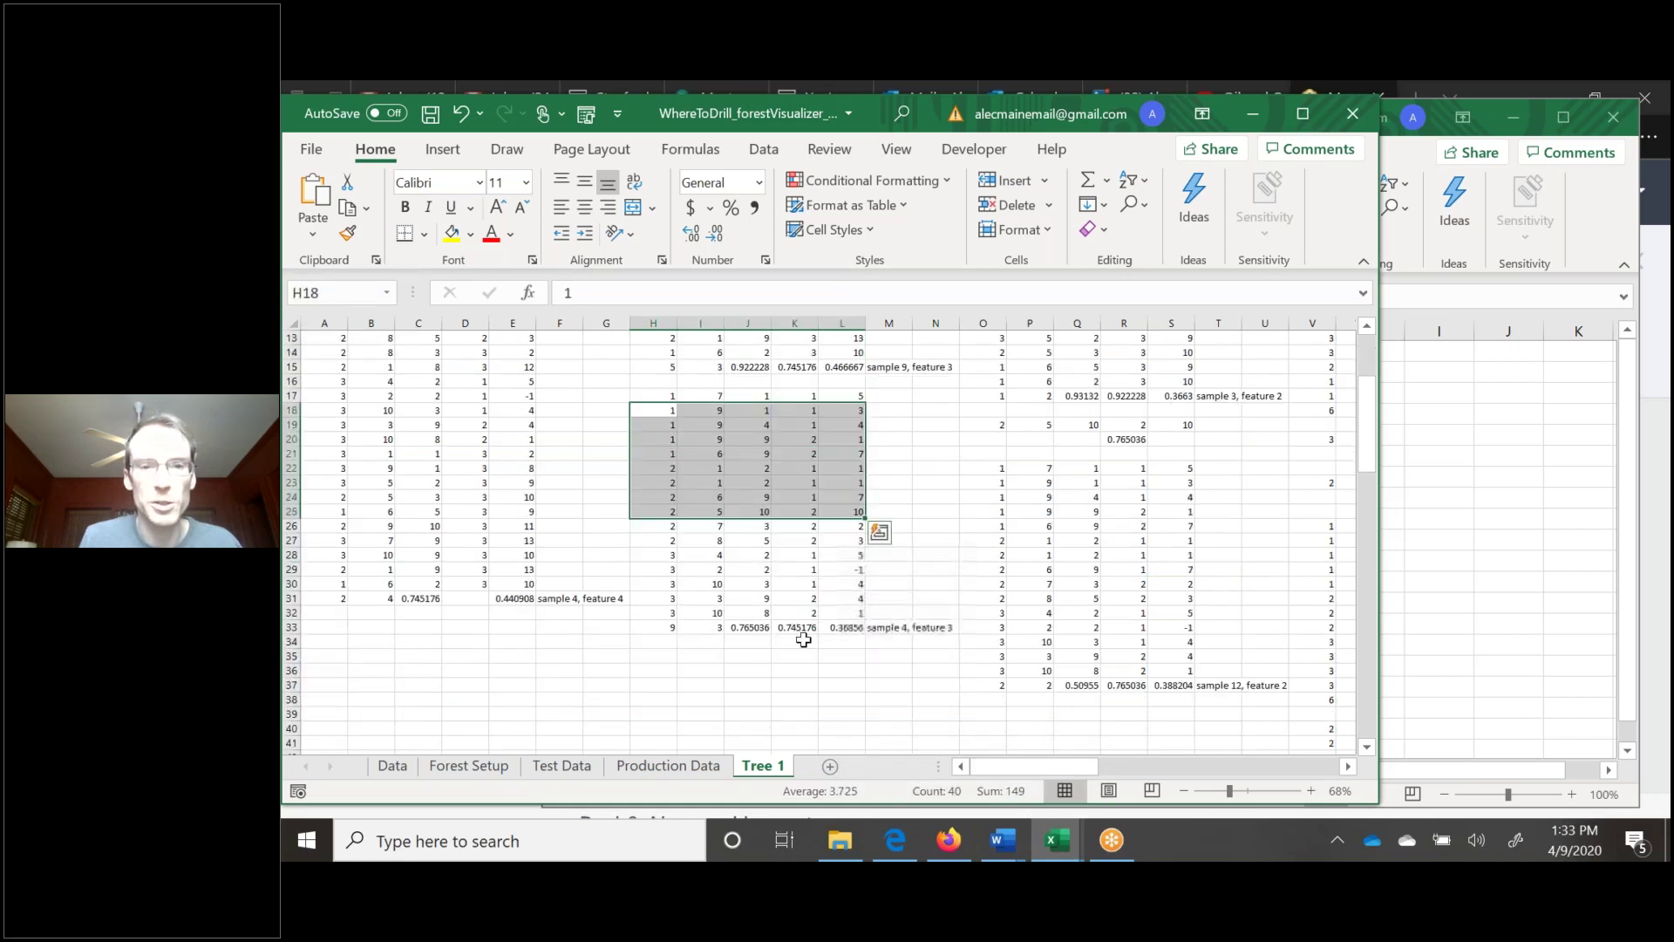
pyautogui.click(653, 627)
pyautogui.scroll(4, 784, 645)
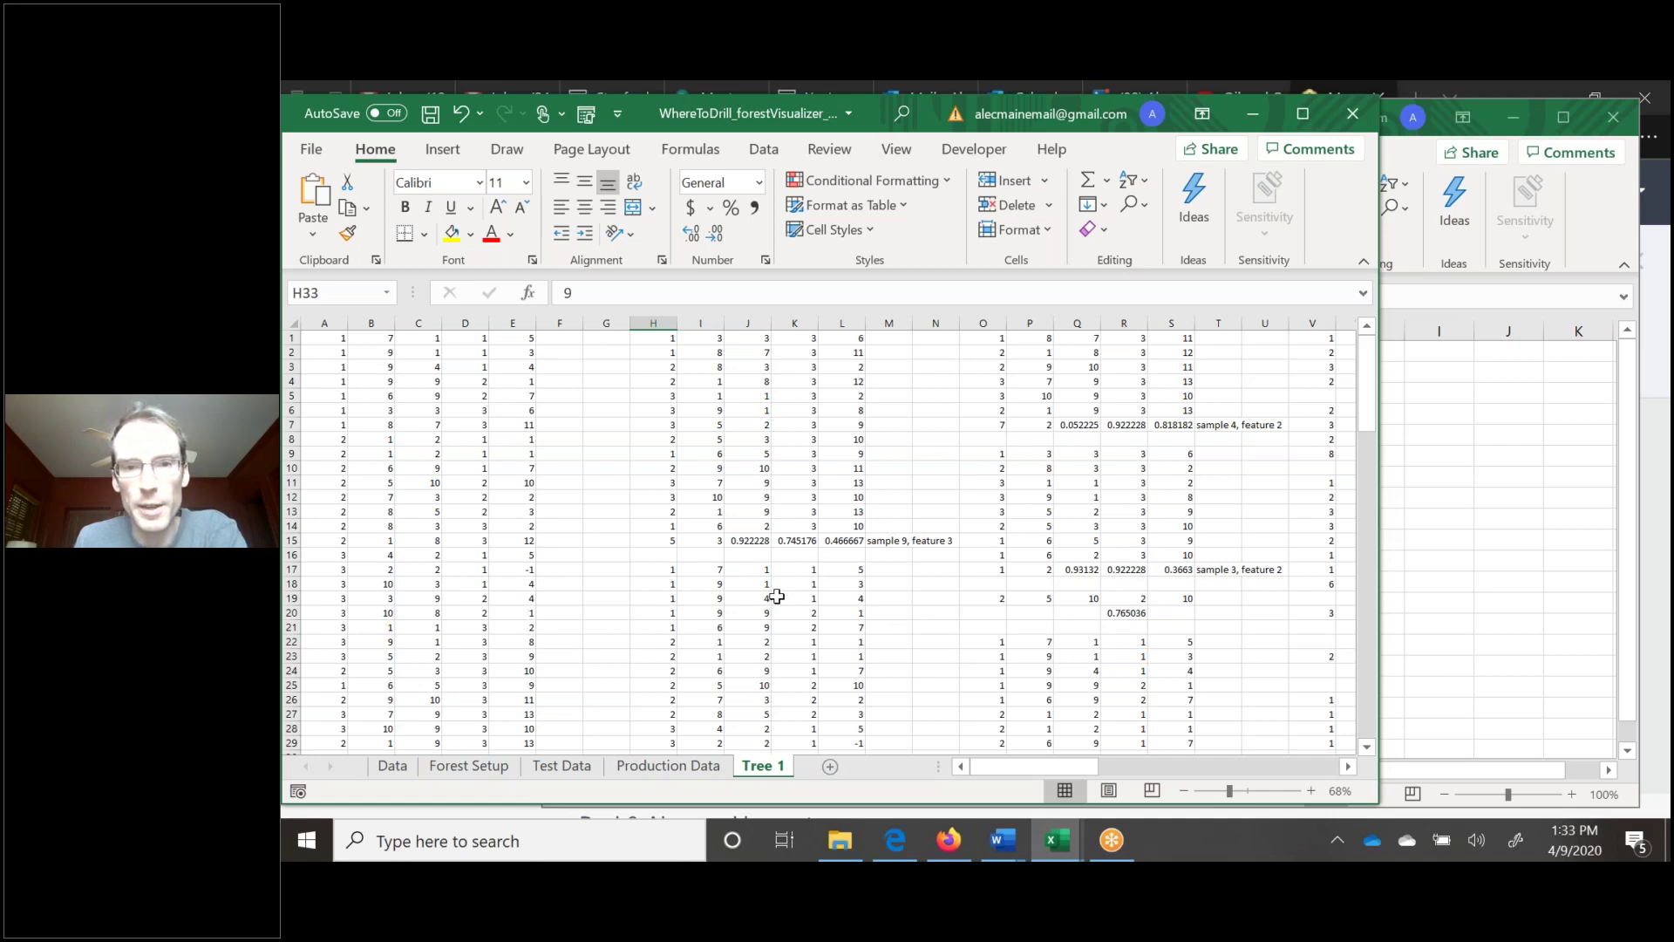
# Examine the single-sample leaf in O19:S19 against its parent node in H17:L33 and the split label in M33.
pyautogui.scroll(-3, 777, 596)
pyautogui.moveTo(968, 462); pyautogui.dragTo(1185, 468)
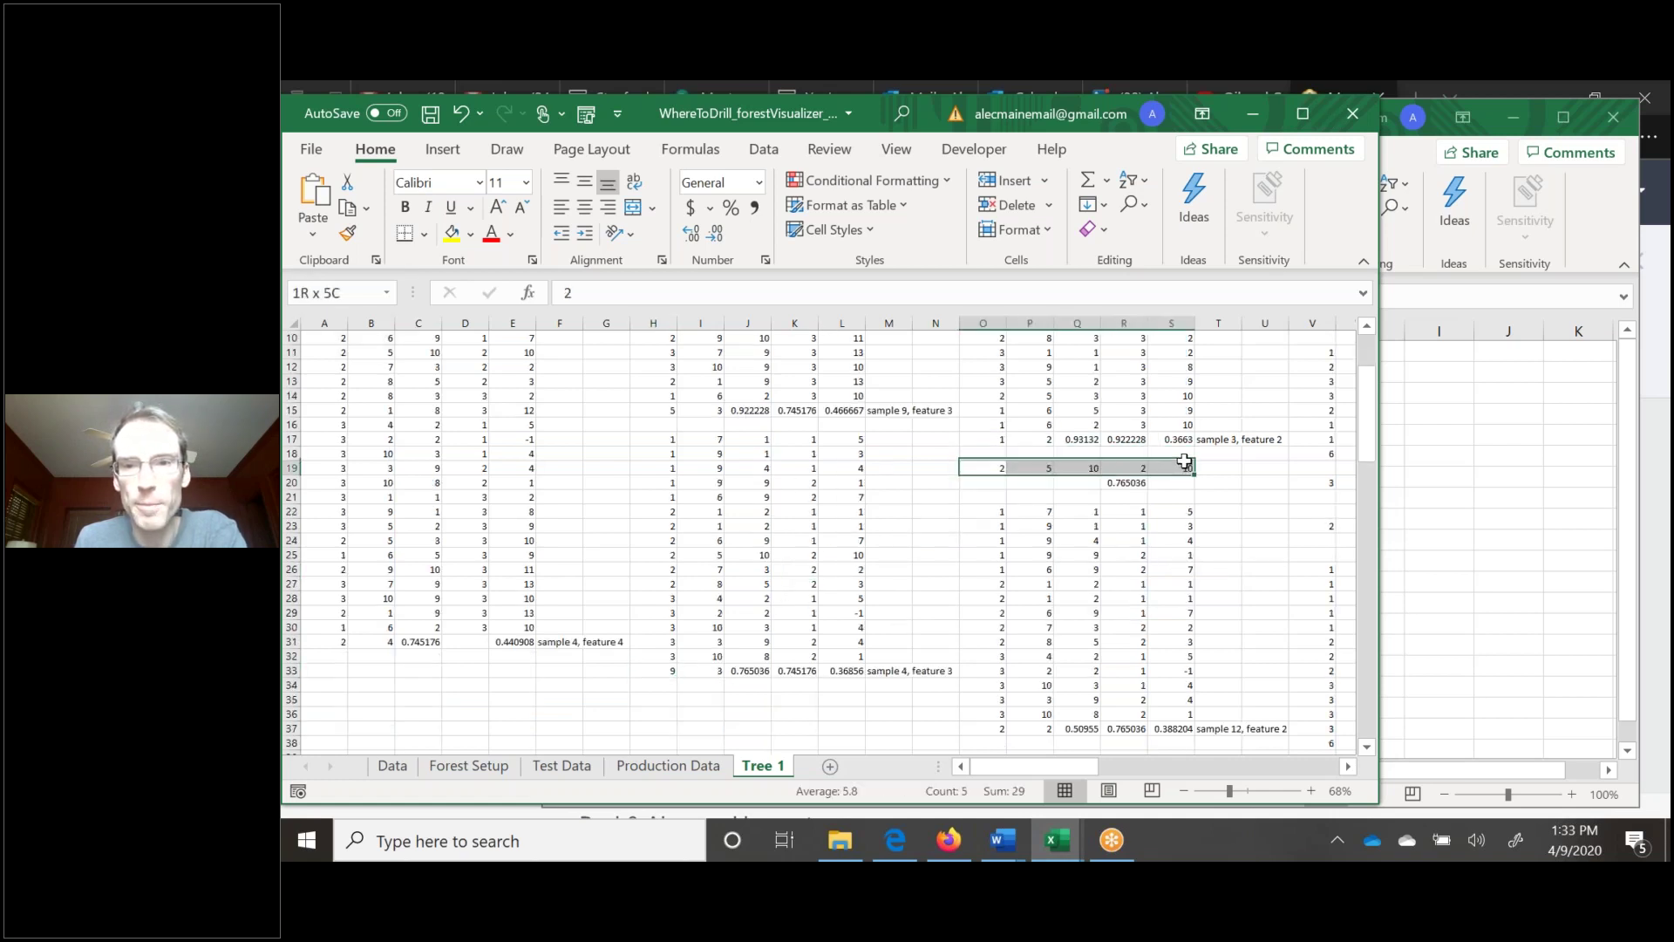
pyautogui.click(887, 673)
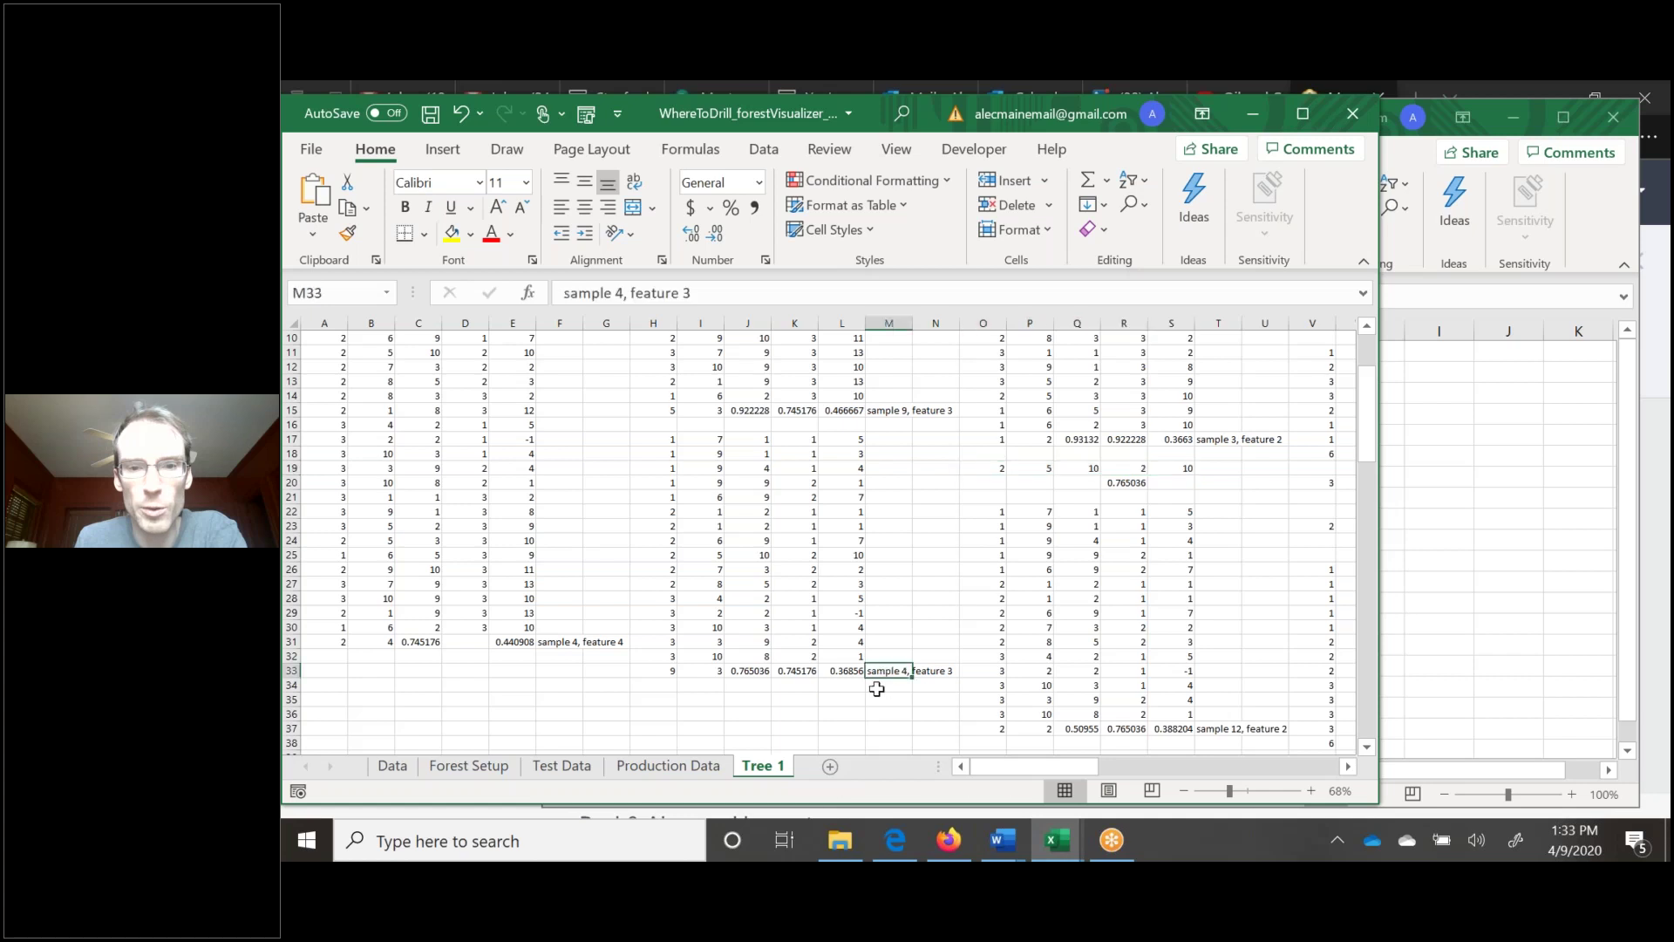
pyautogui.moveTo(668, 441); pyautogui.dragTo(850, 671)
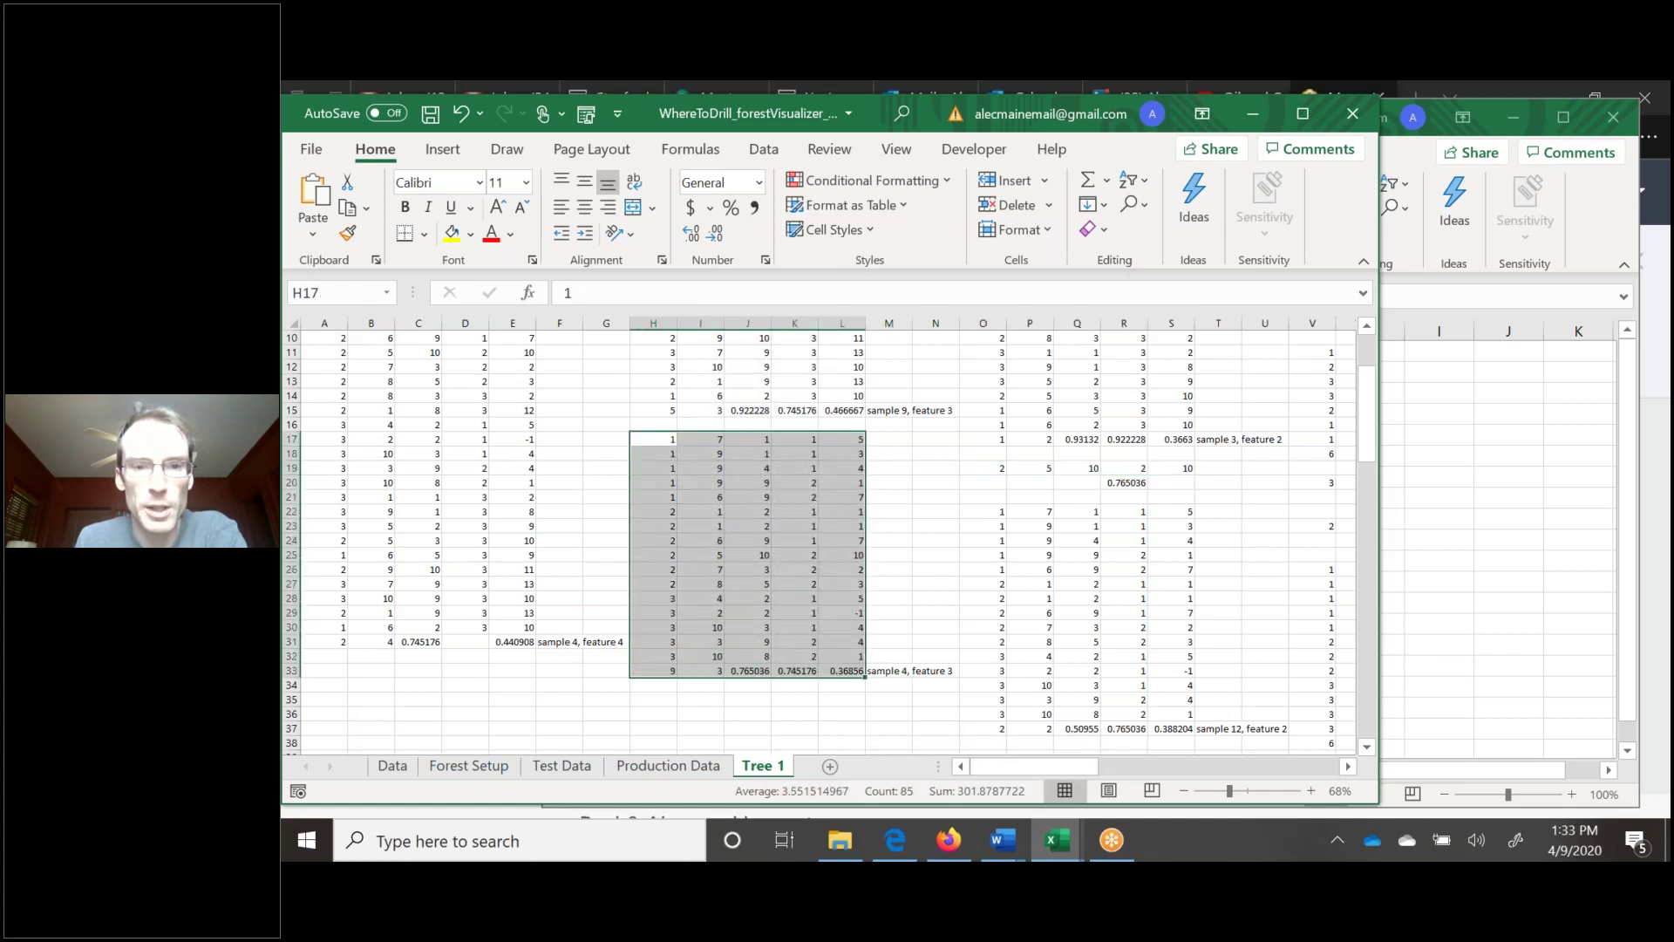
pyautogui.click(659, 484)
pyautogui.click(760, 486)
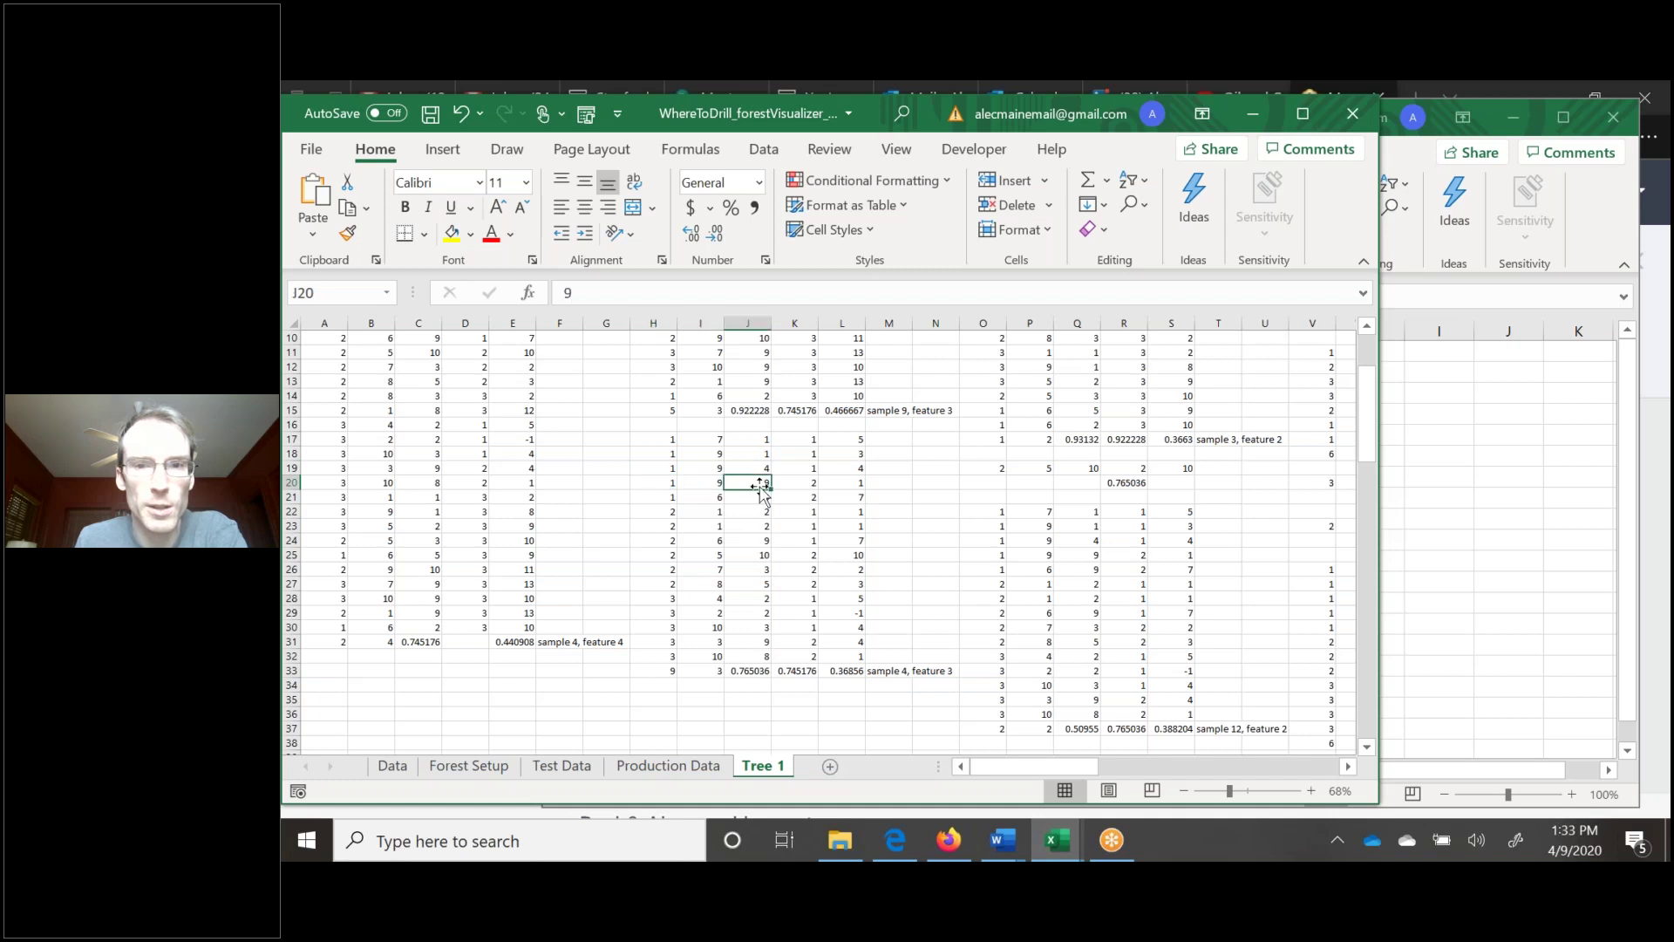
pyautogui.click(918, 523)
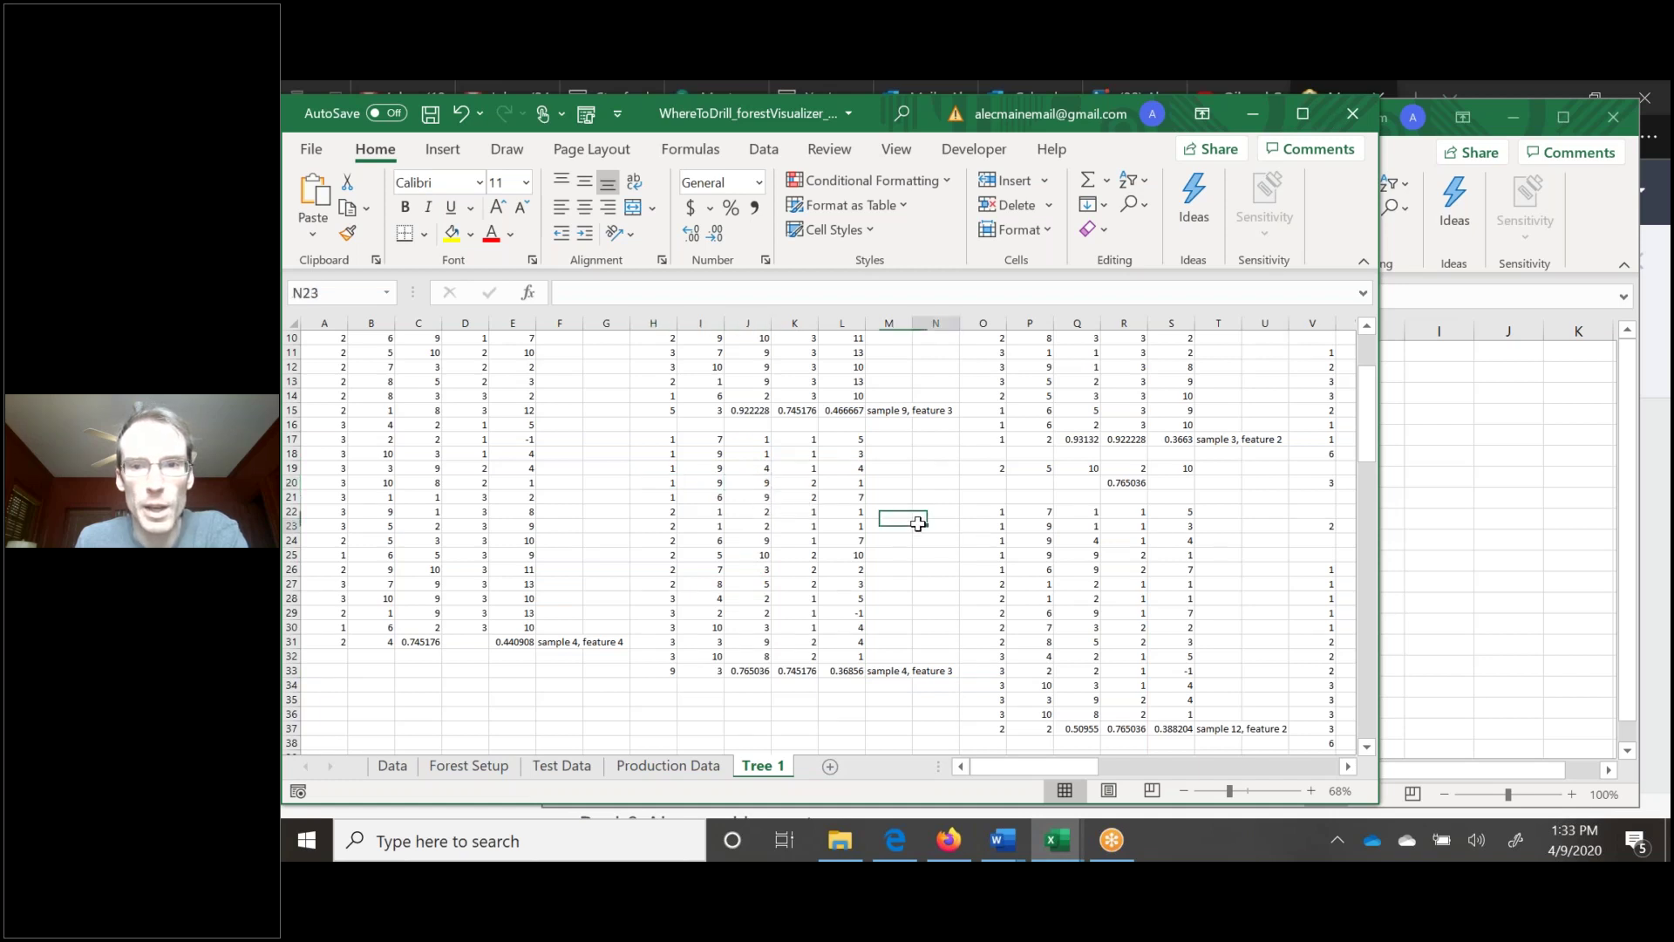
pyautogui.click(1081, 469)
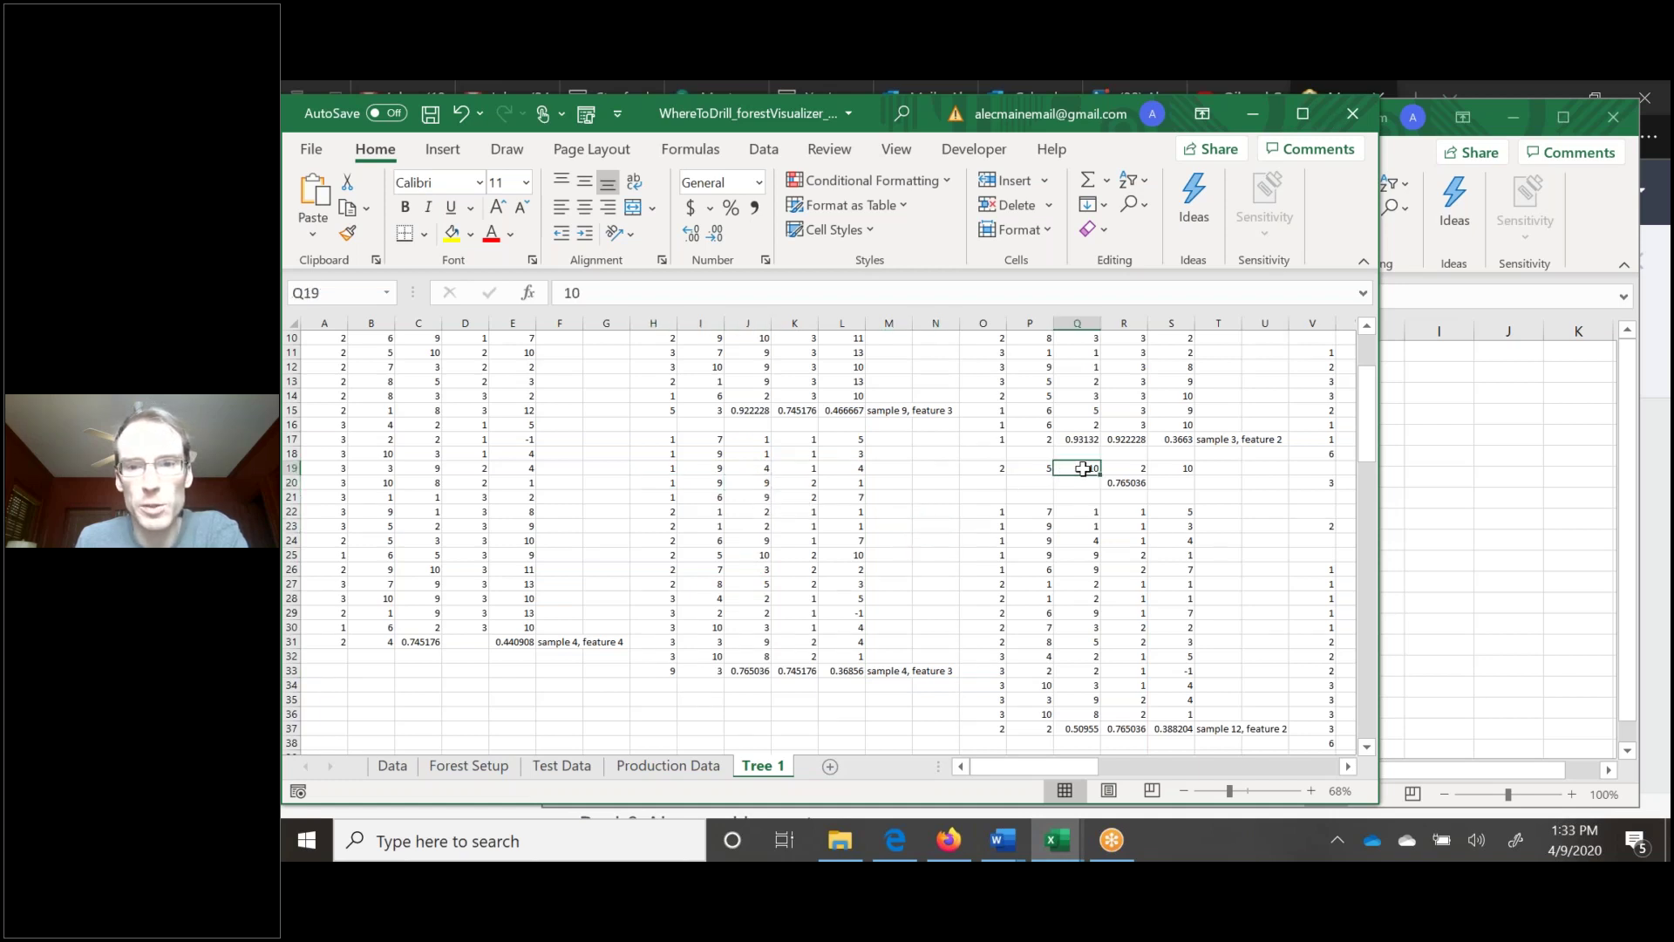
pyautogui.click(1174, 467)
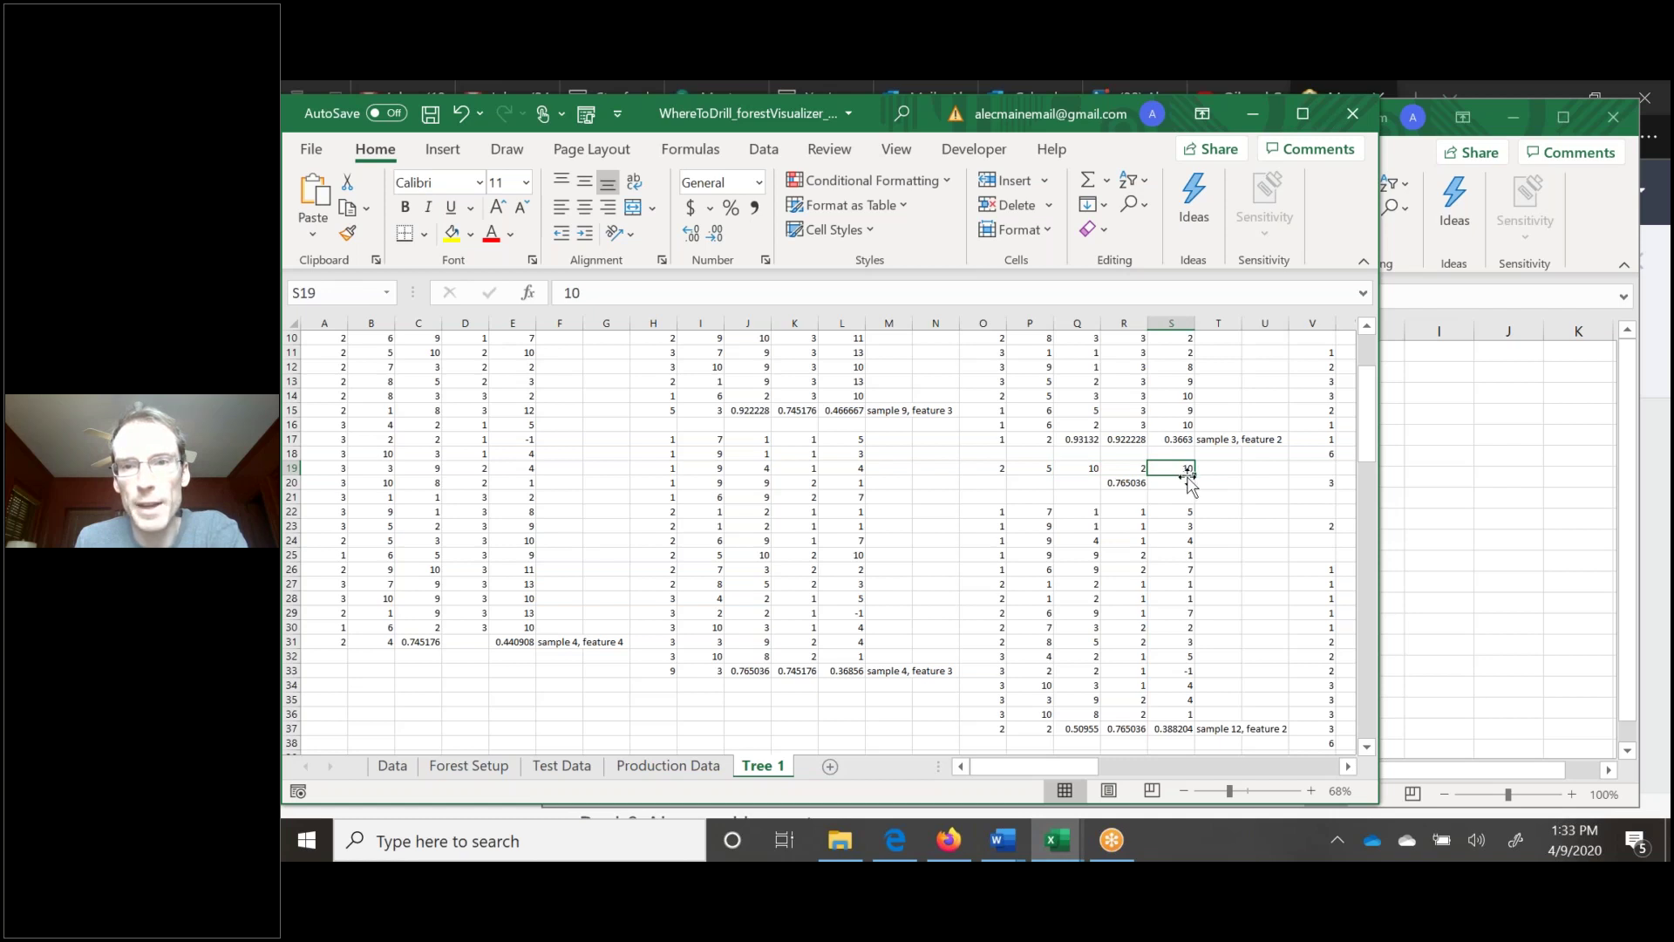
# Examine the third-level node samples in O1:S6 and compare them with the value in S16 of the node below.
pyautogui.scroll(3, 1121, 547)
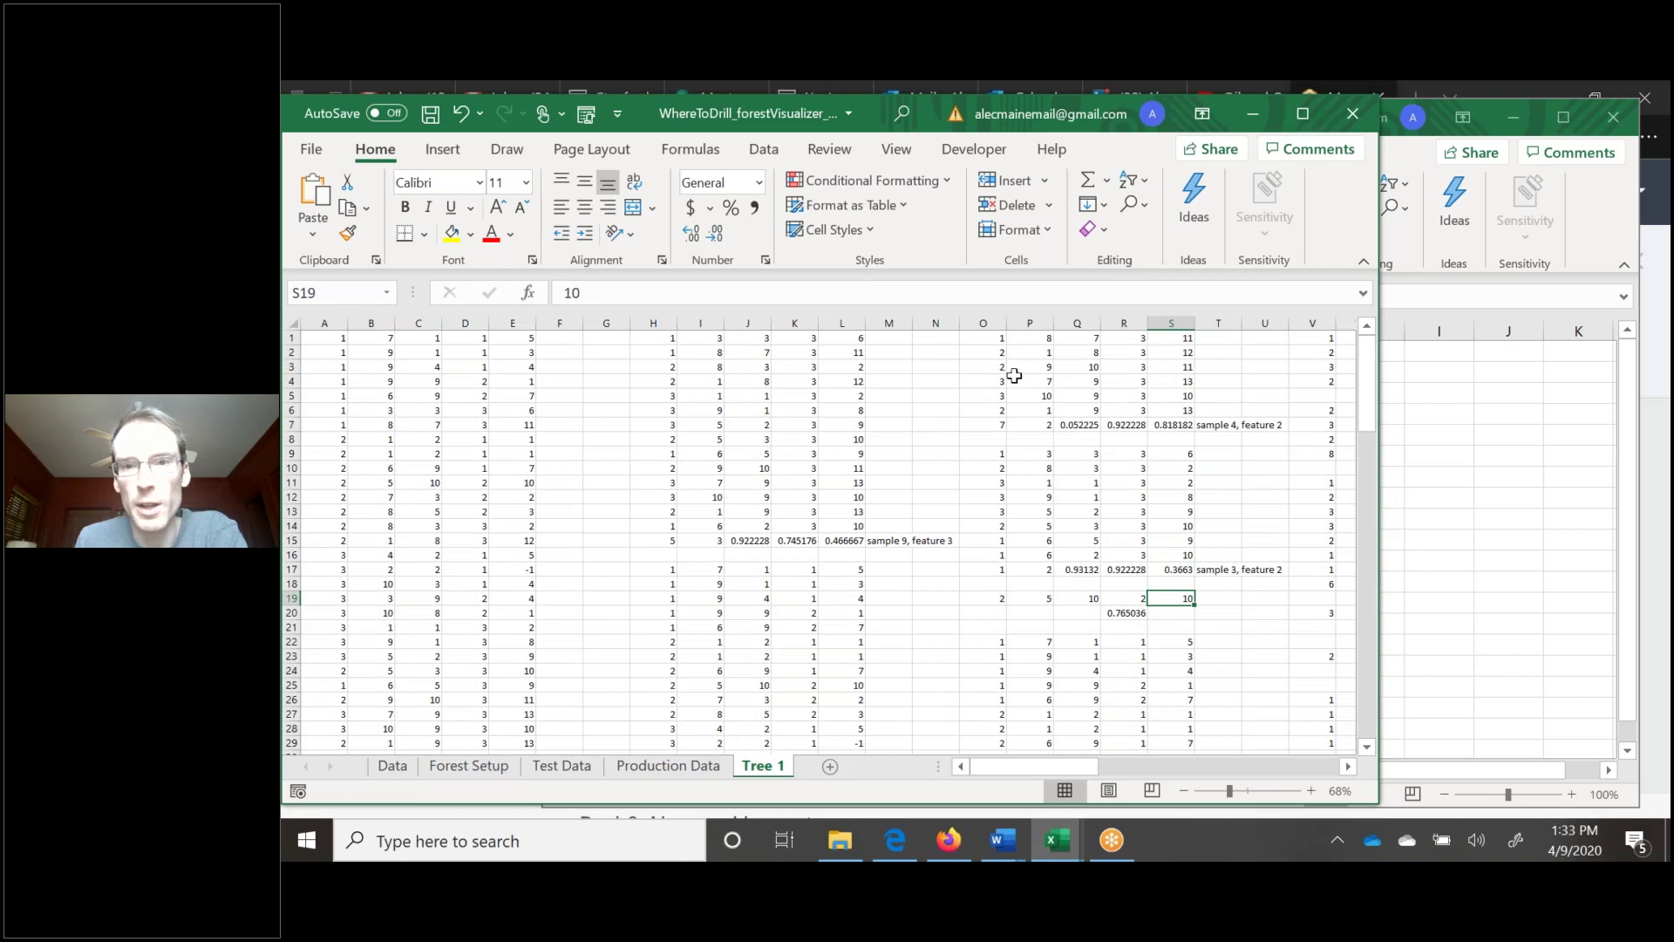
pyautogui.moveTo(982, 410); pyautogui.dragTo(1177, 338)
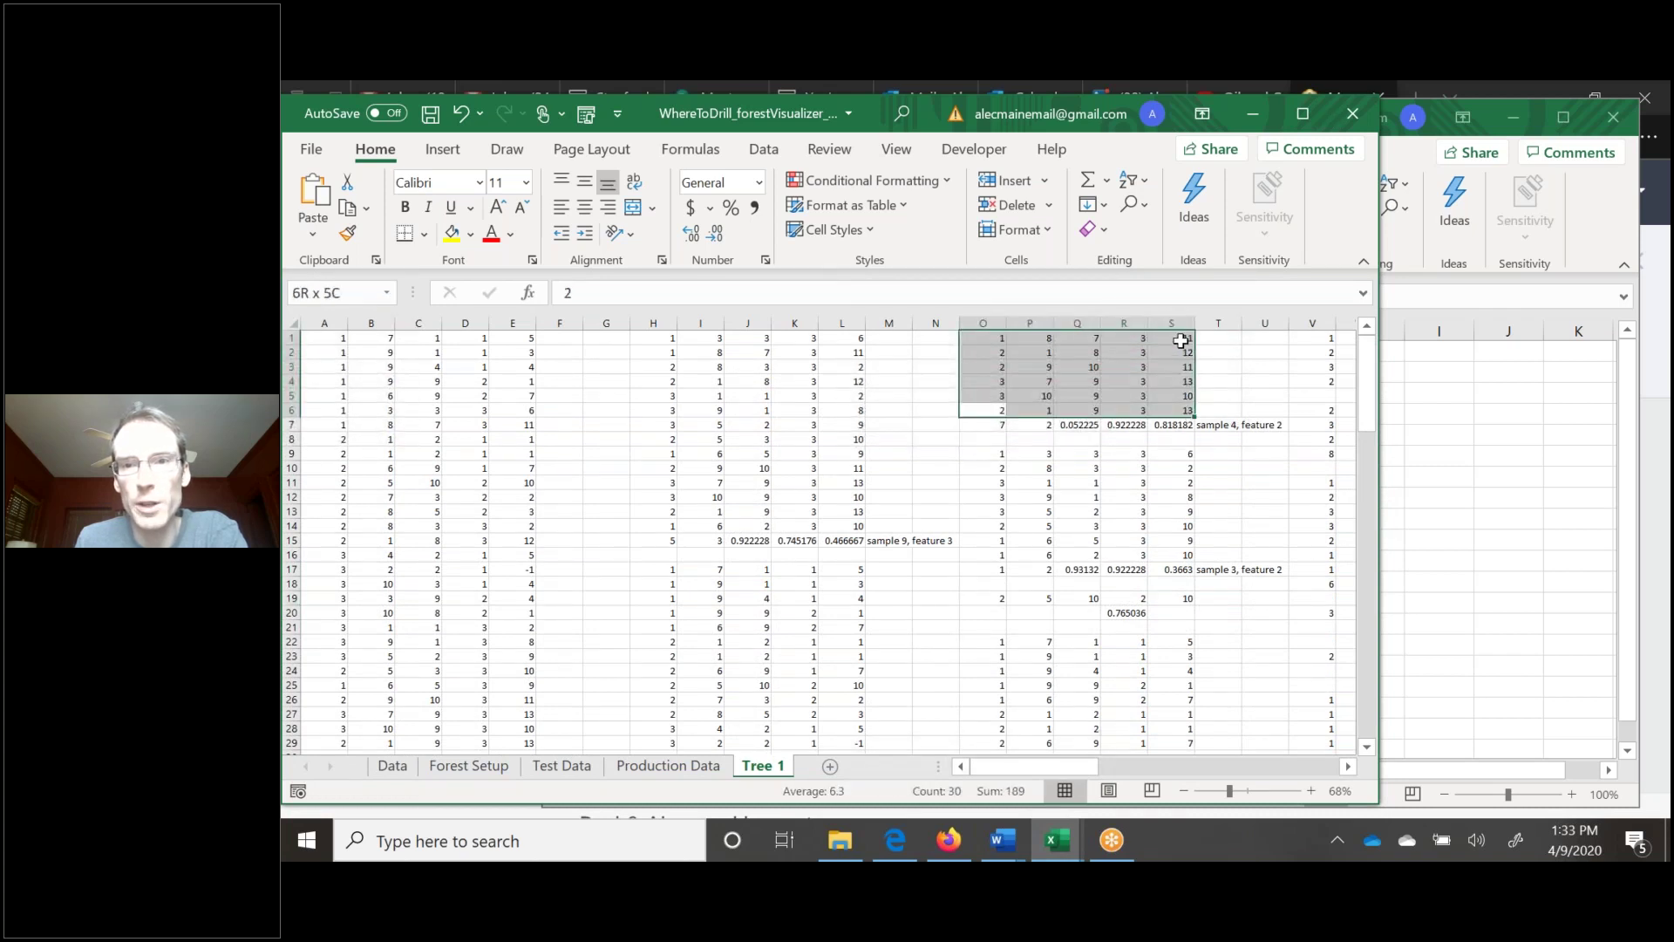
pyautogui.click(1247, 381)
pyautogui.click(1179, 524)
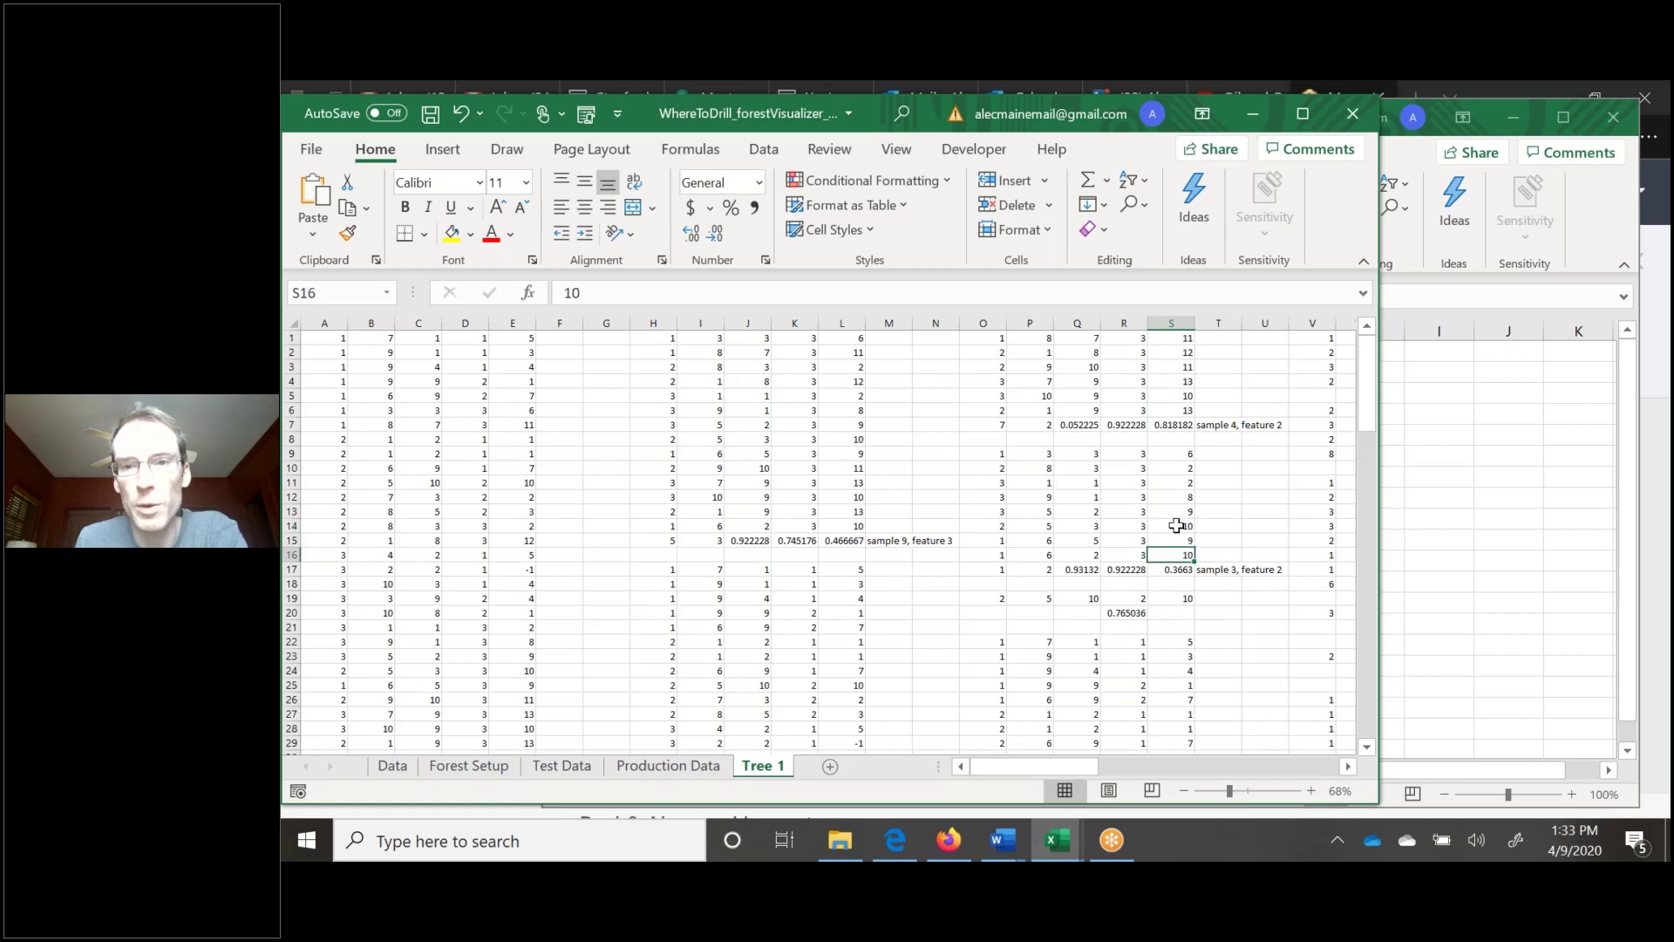
pyautogui.moveTo(1174, 410); pyautogui.dragTo(989, 340)
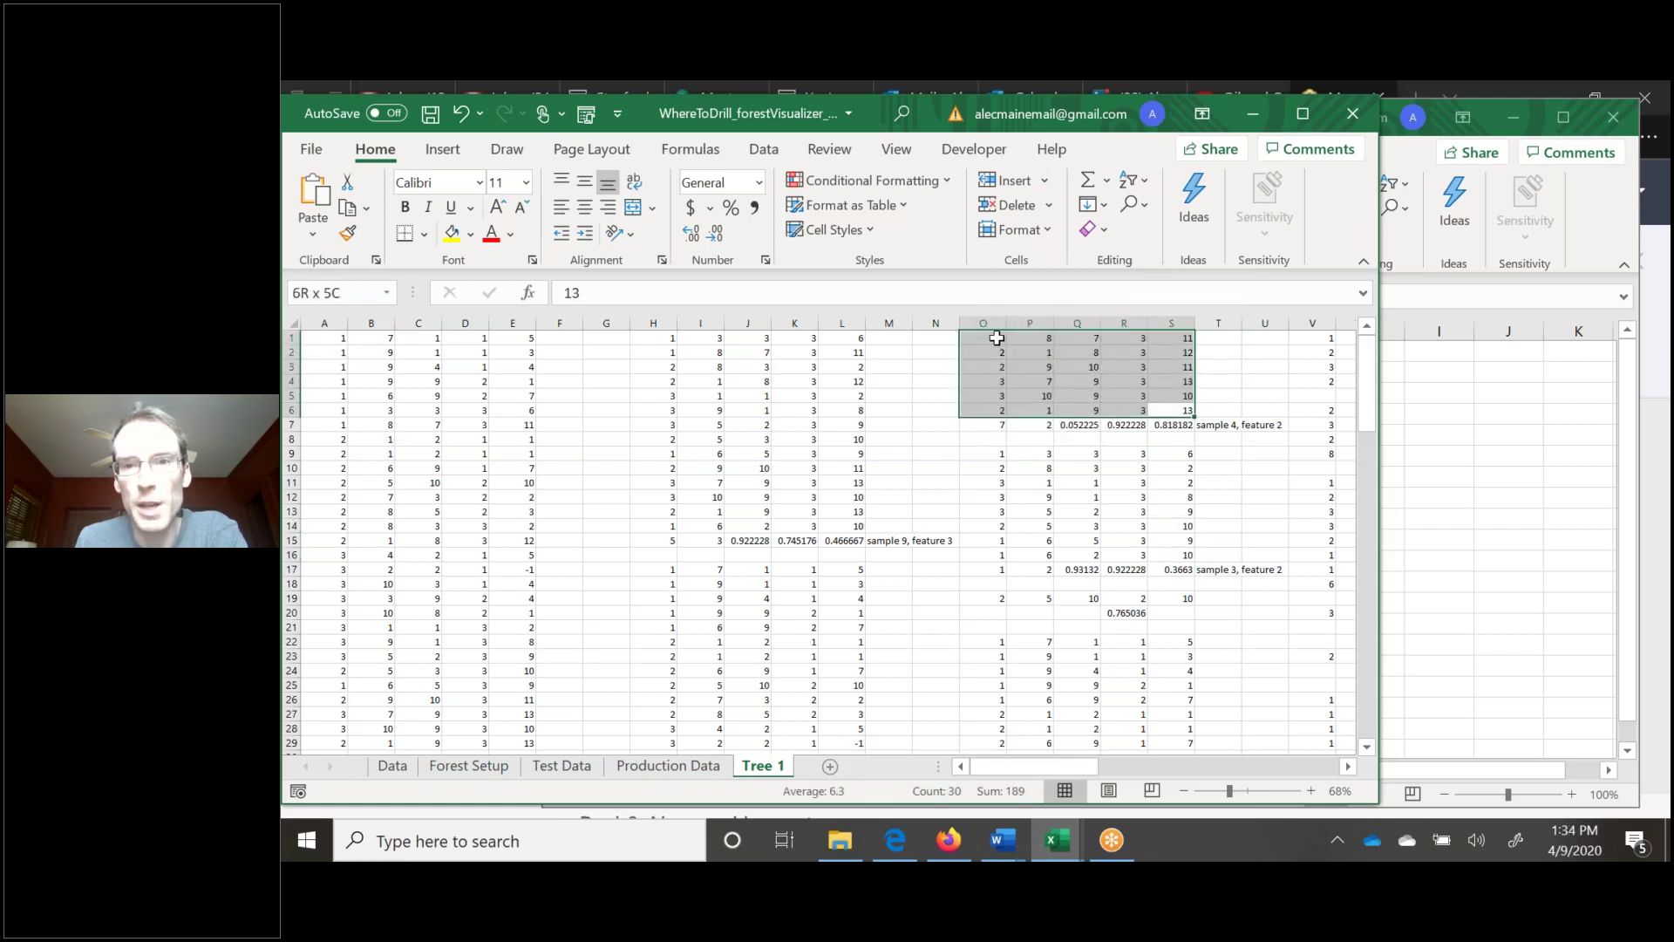
pyautogui.click(985, 438)
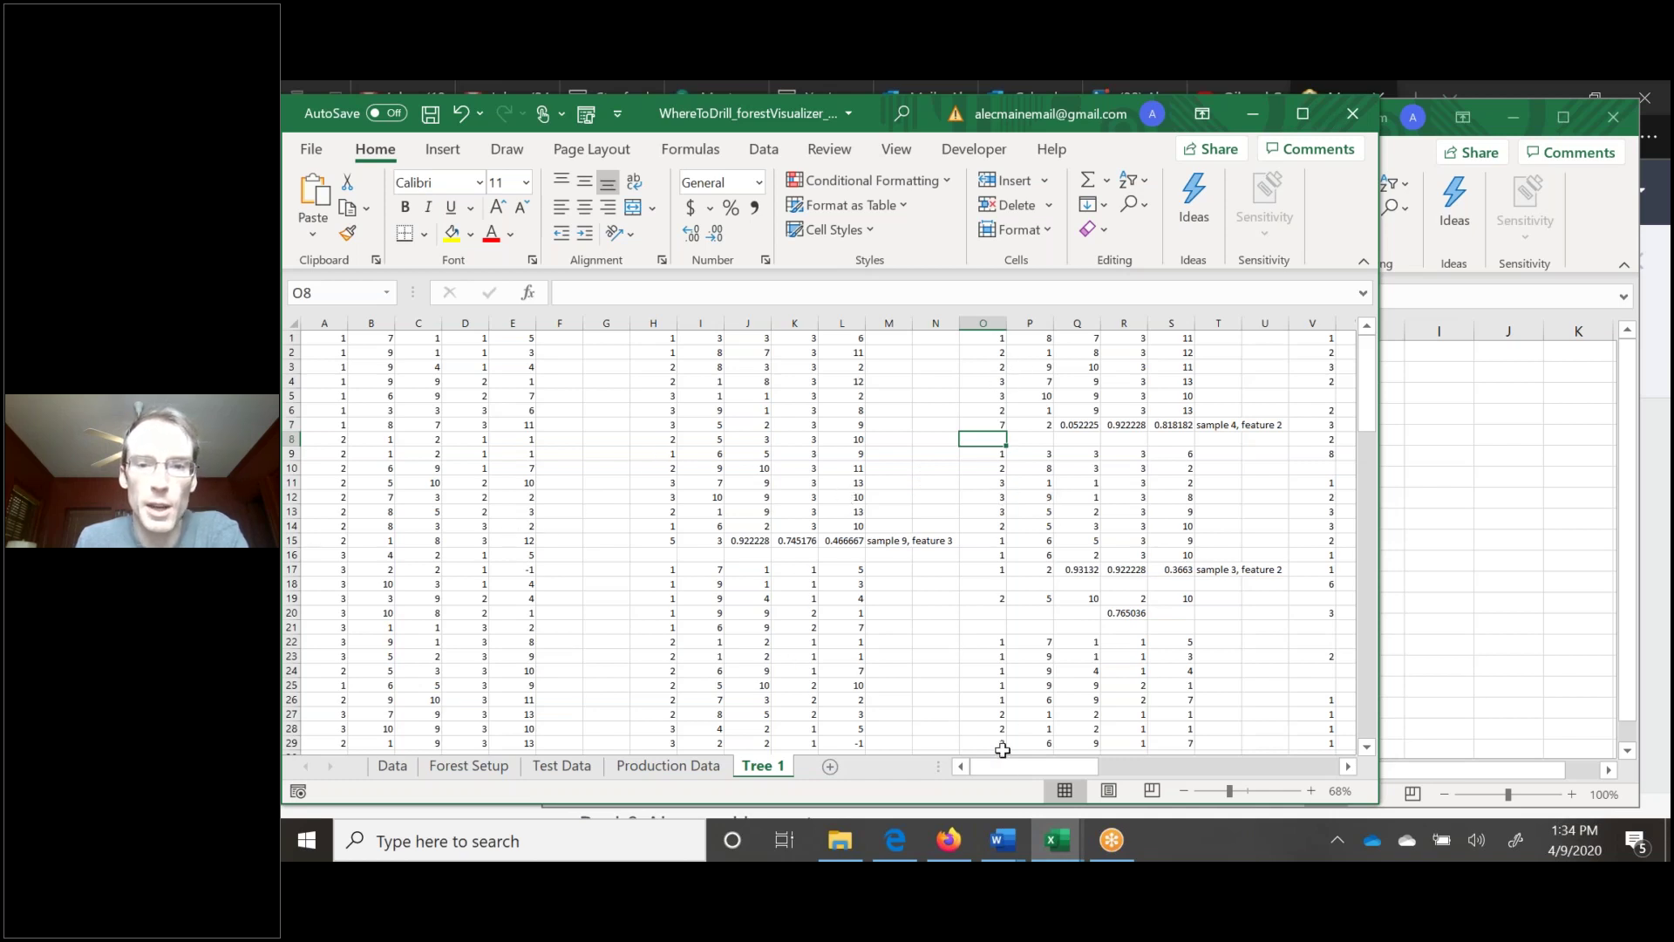
# View the tree's deepest branches in columns AP to BK of the Tree 1 sheet.
pyautogui.moveTo(1007, 765); pyautogui.dragTo(1264, 739)
pyautogui.scroll(-11, 1177, 524)
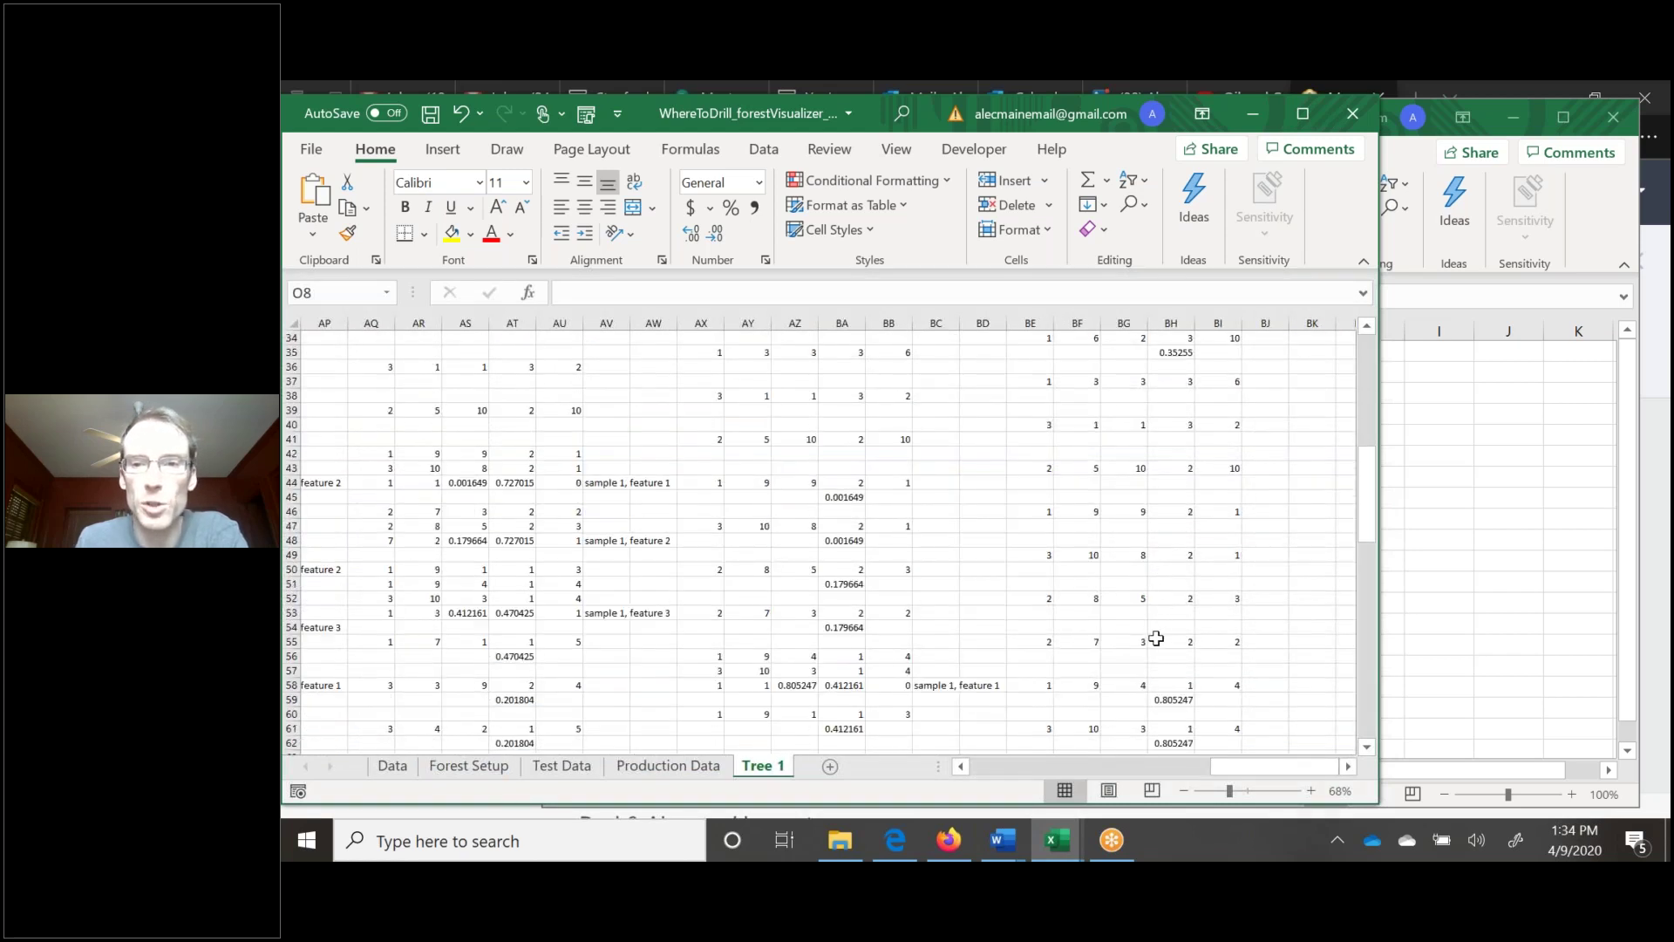
pyautogui.moveTo(1367, 488); pyautogui.dragTo(1367, 366)
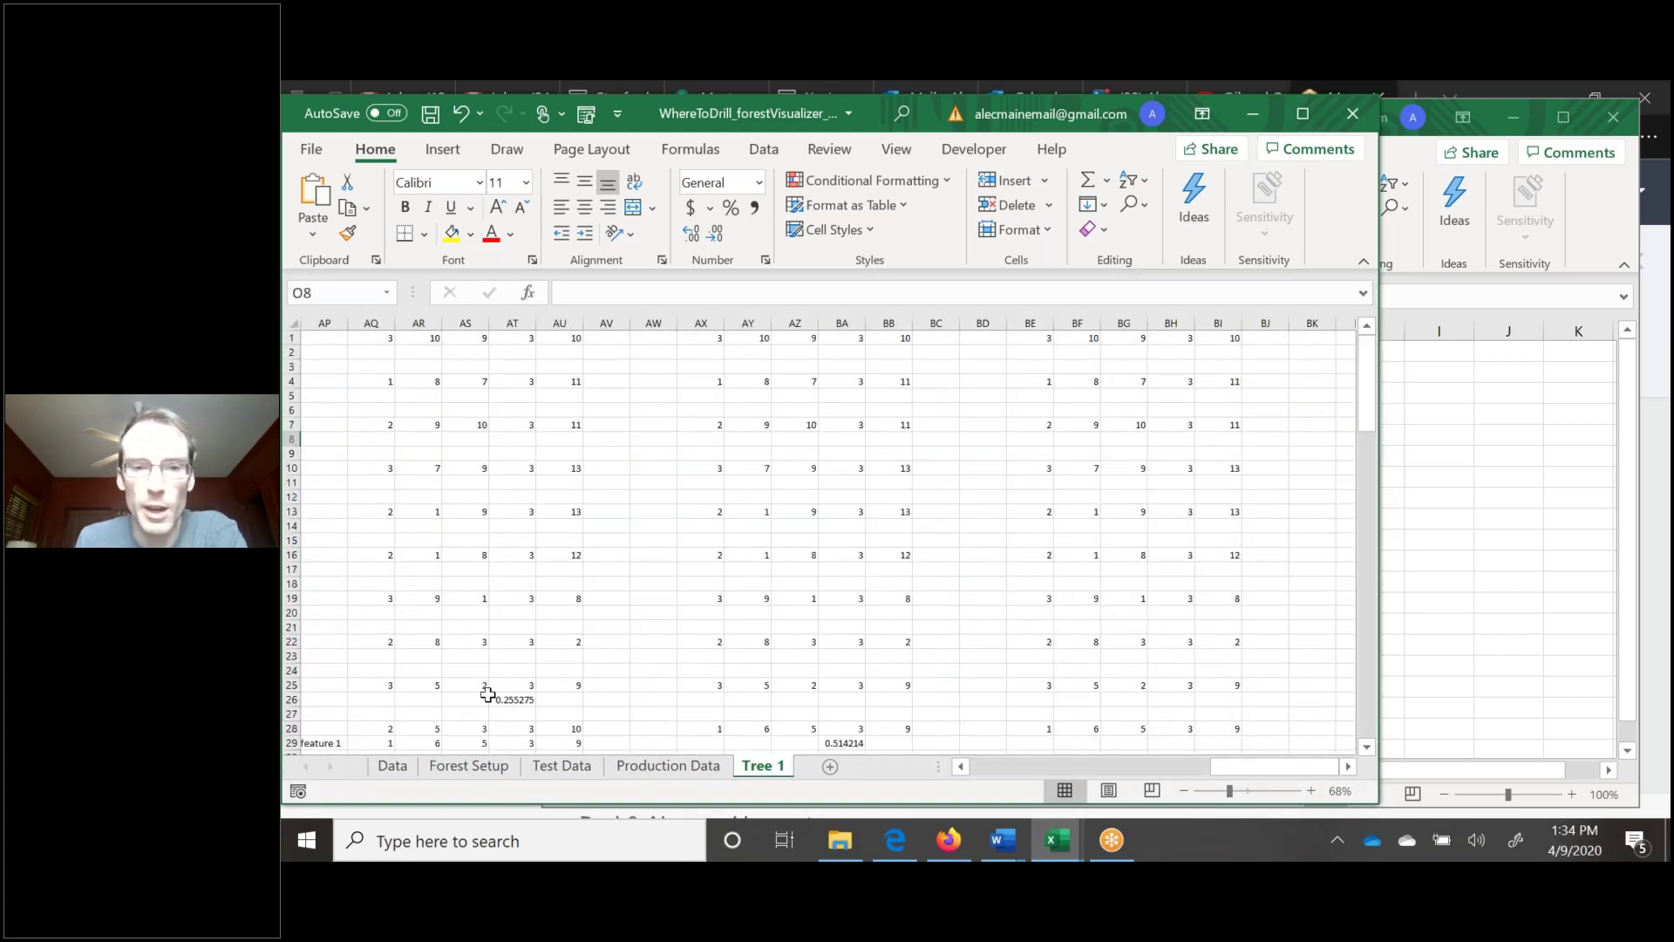
# Open the Test Data sheet and review the input rows in A8:D19 and the Performance cells in E8:E19.
pyautogui.click(380, 767)
pyautogui.click(461, 771)
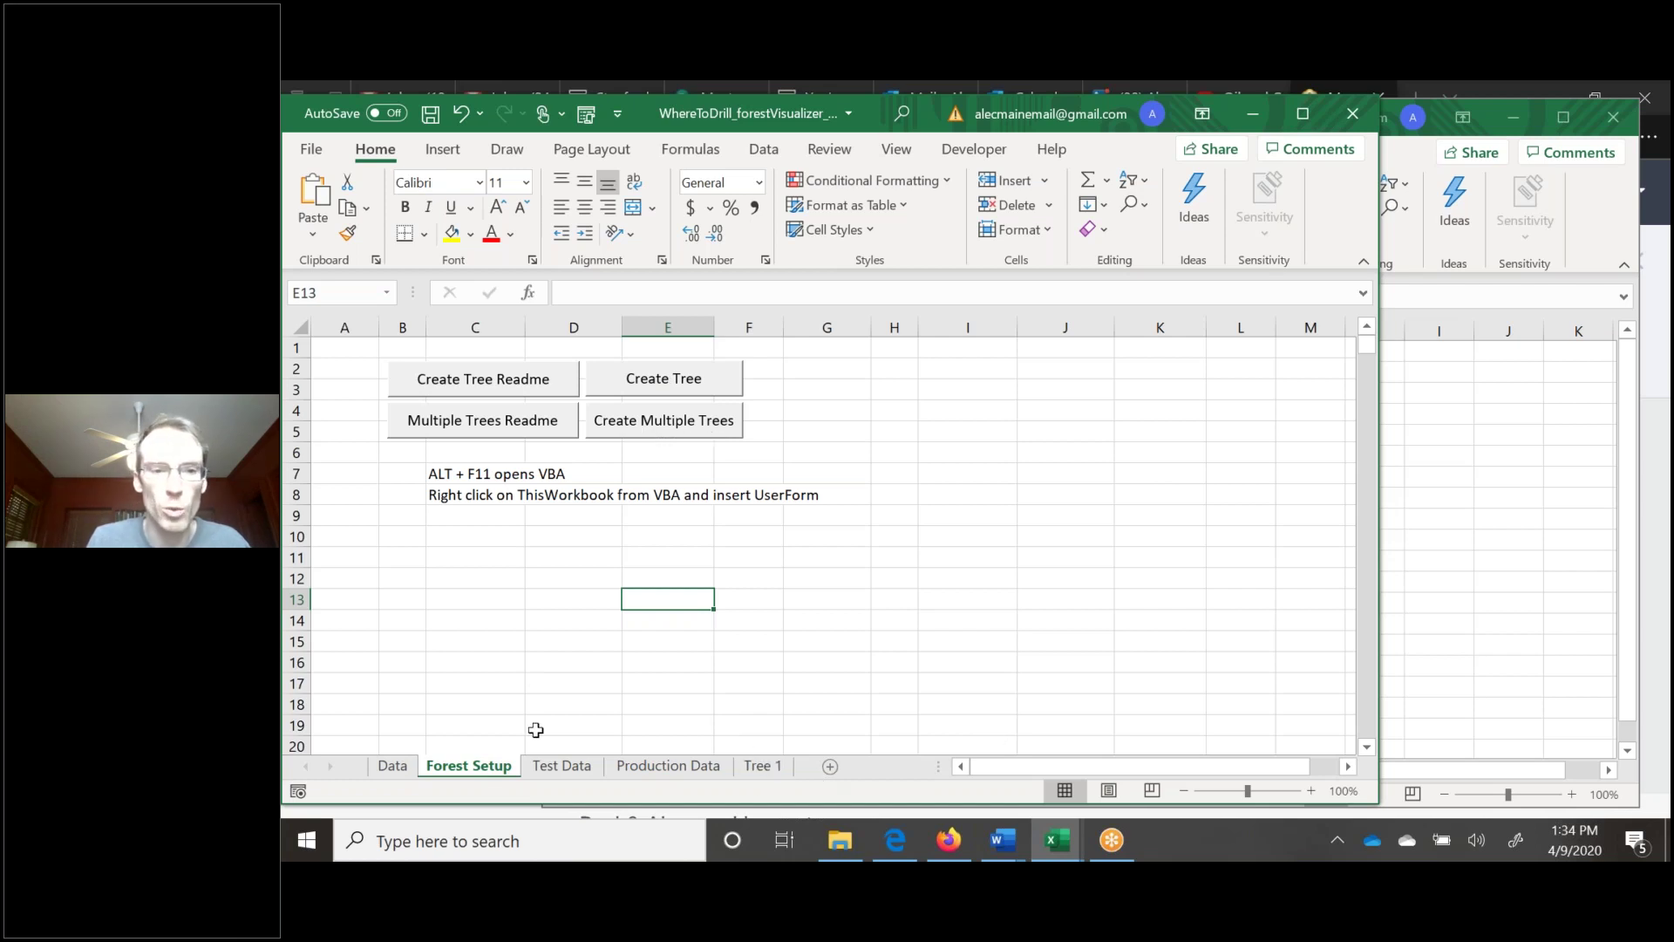
pyautogui.click(562, 767)
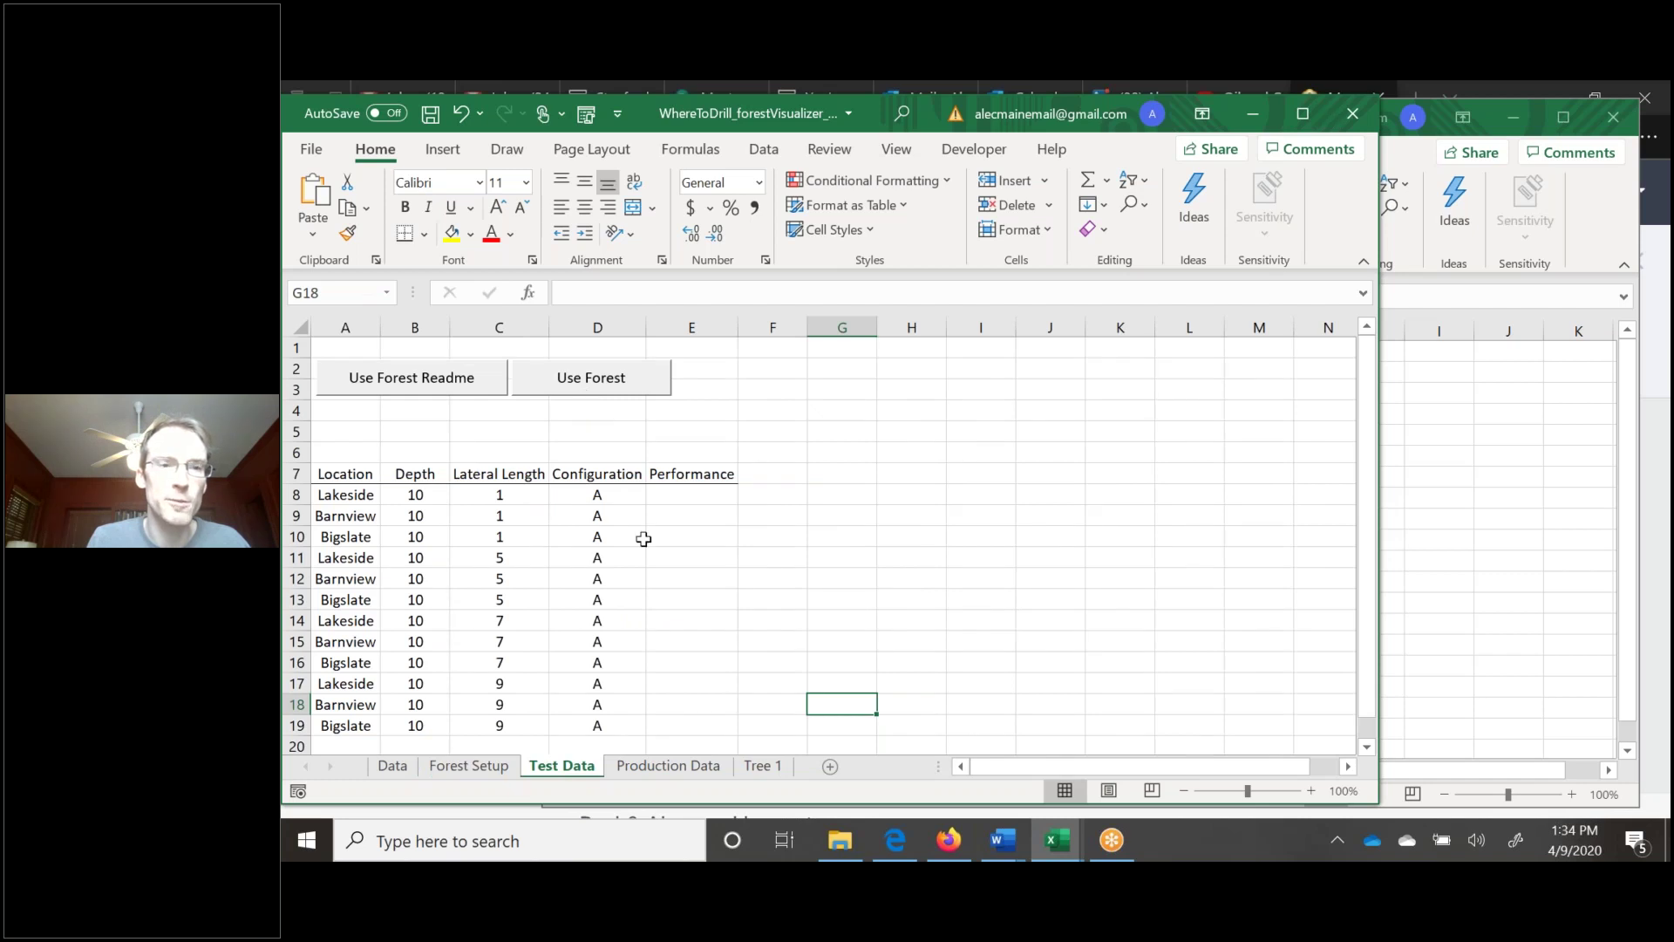
pyautogui.moveTo(349, 494); pyautogui.dragTo(610, 726)
pyautogui.moveTo(698, 494); pyautogui.dragTo(684, 726)
pyautogui.click(841, 557)
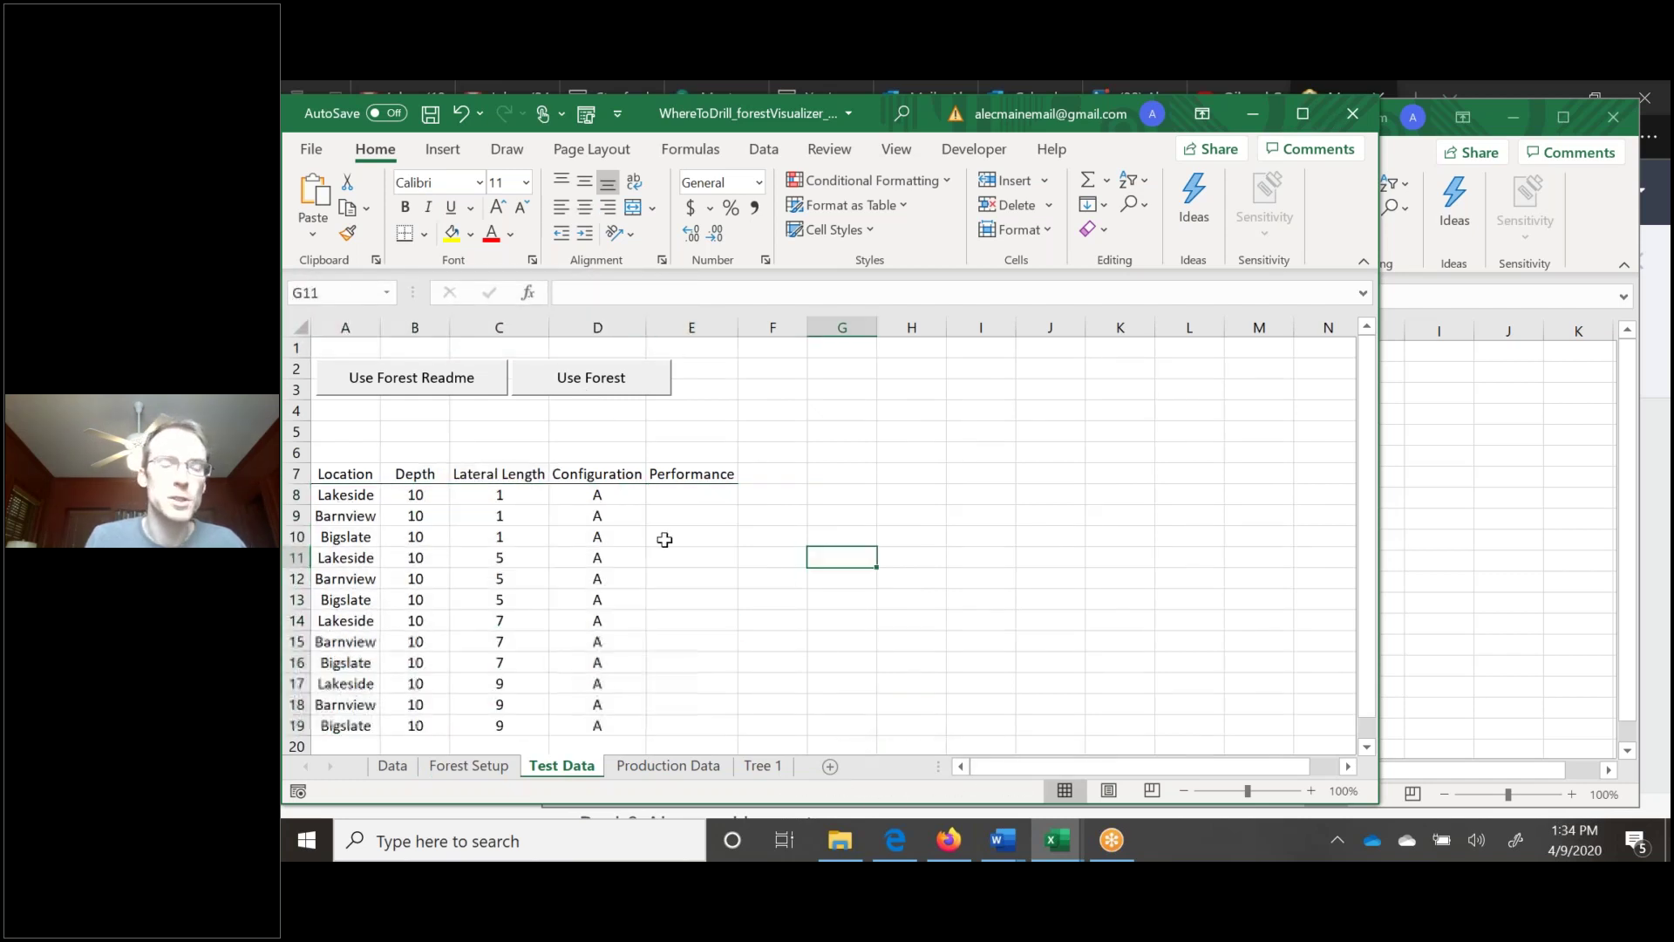
# Revisit the Data sheet and return to the first node's split row 31 on the Tree 1 sheet.
pyautogui.click(389, 773)
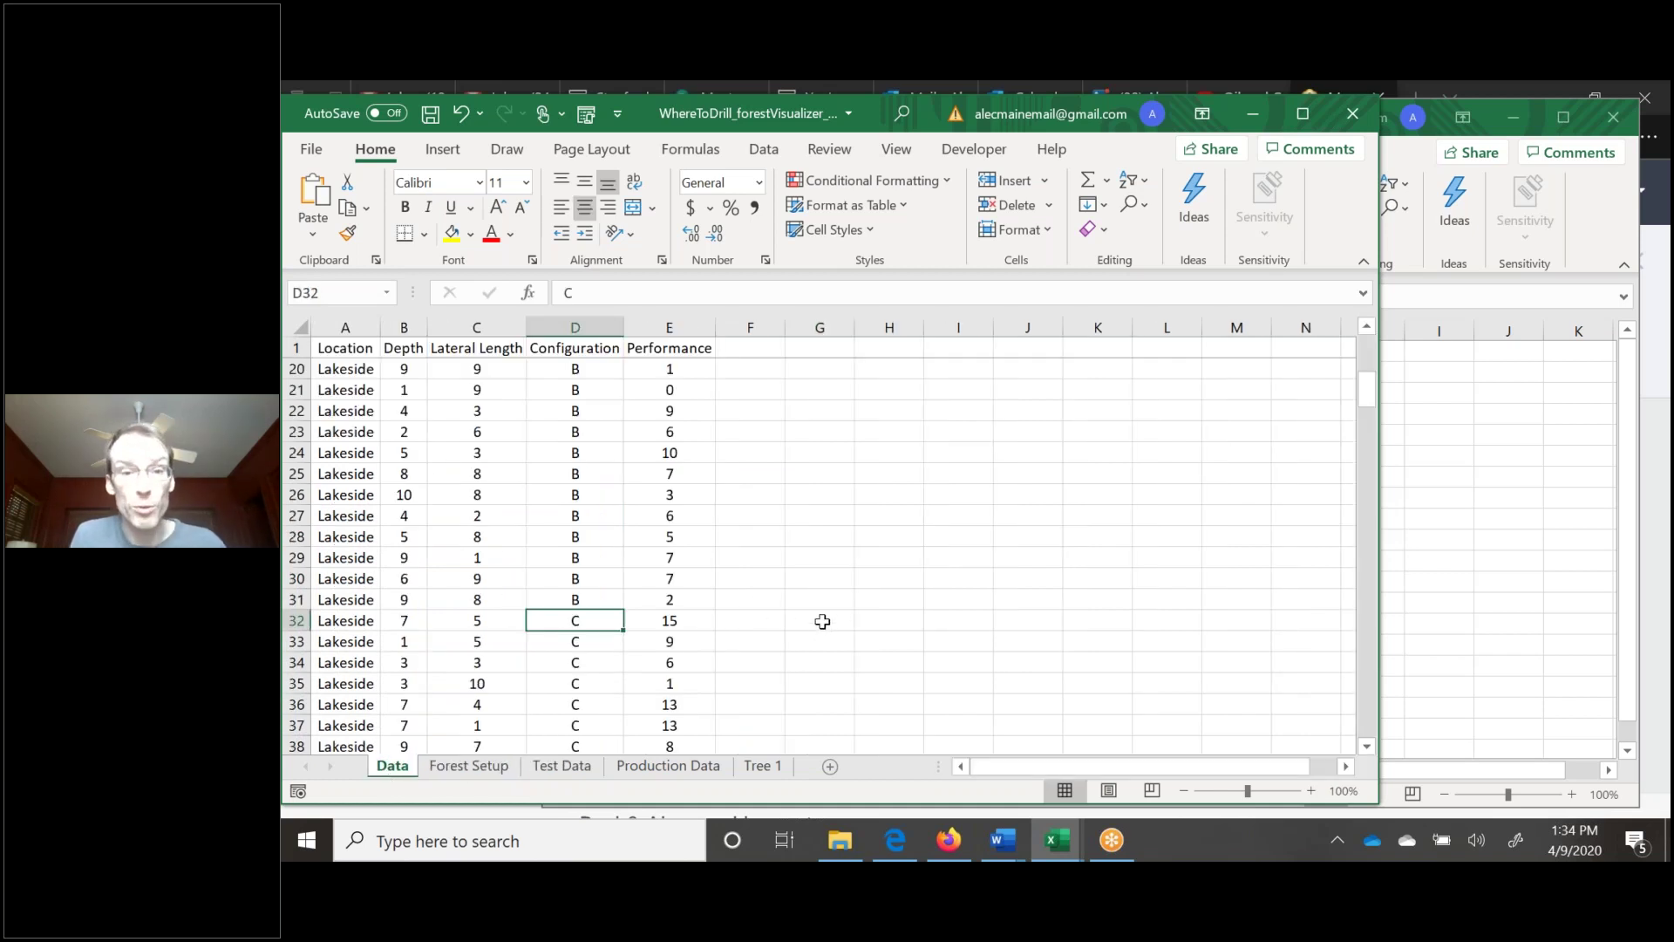
pyautogui.click(762, 765)
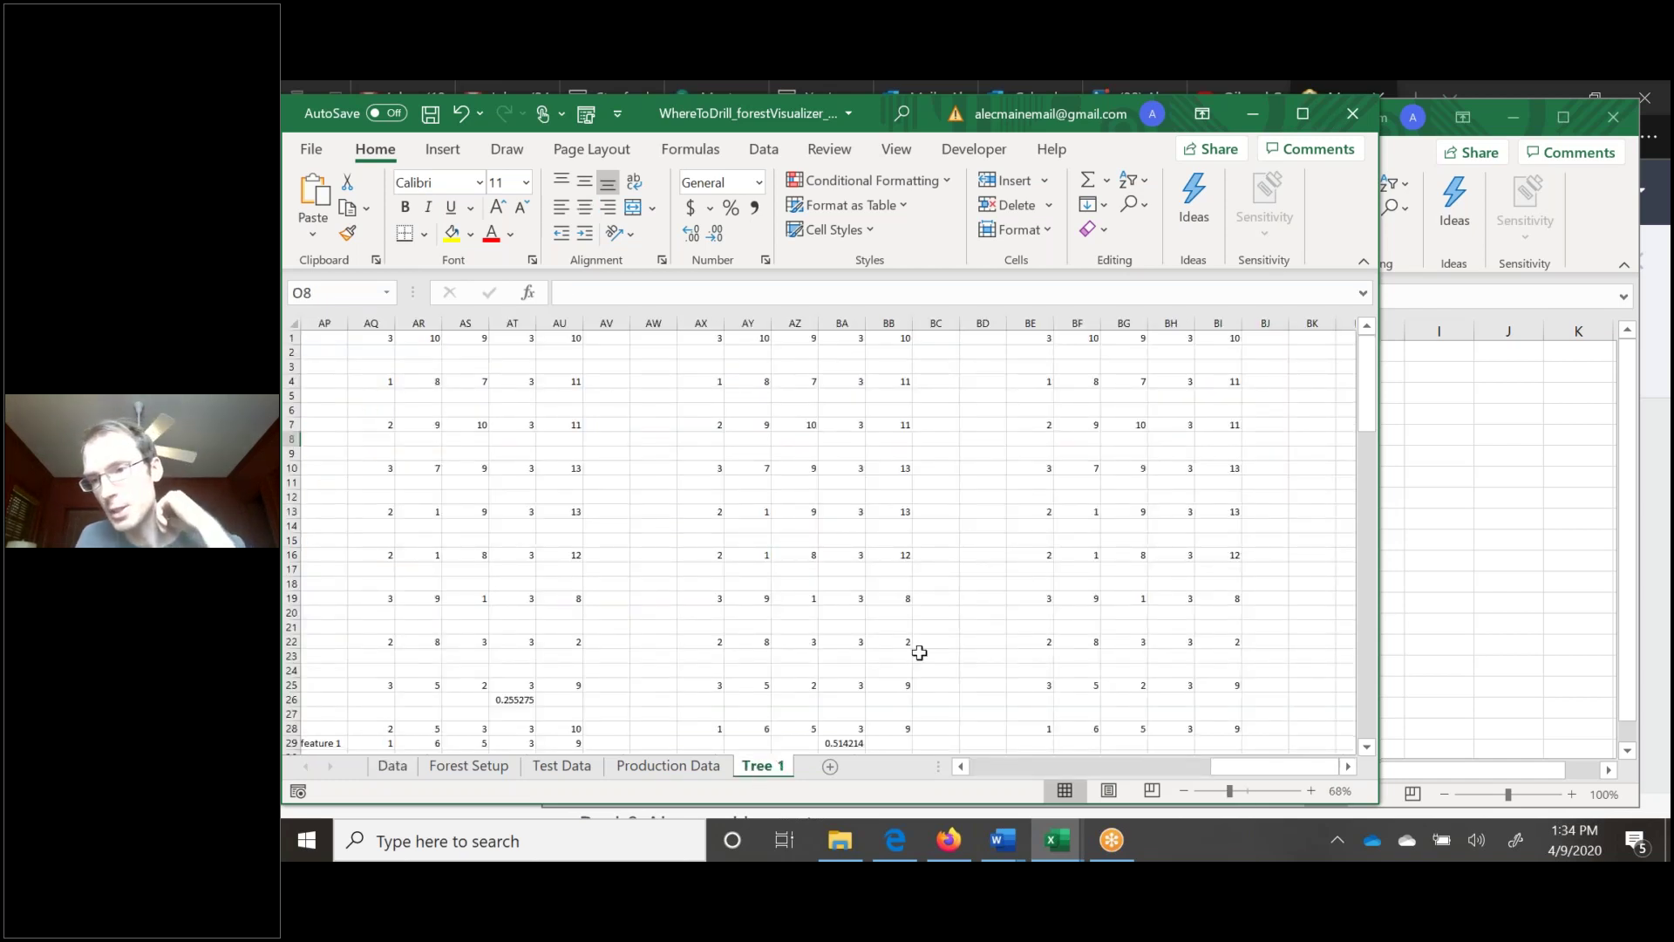
pyautogui.scroll(-5, 588, 616)
pyautogui.scroll(5, 590, 617)
pyautogui.click(994, 767)
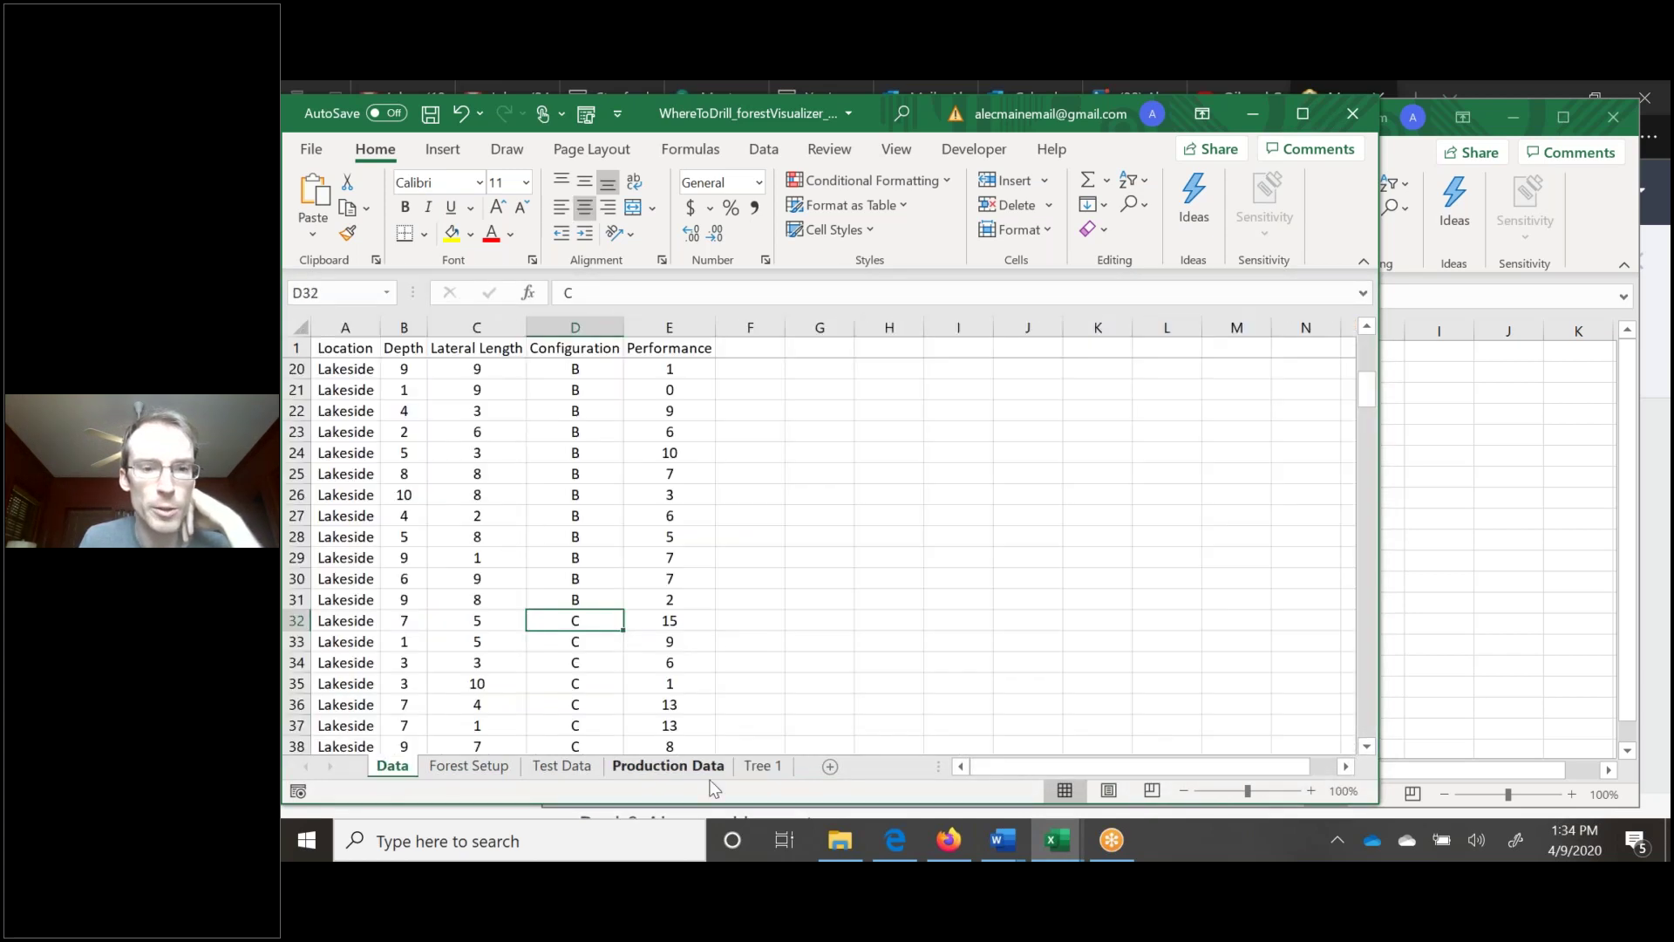
pyautogui.click(763, 766)
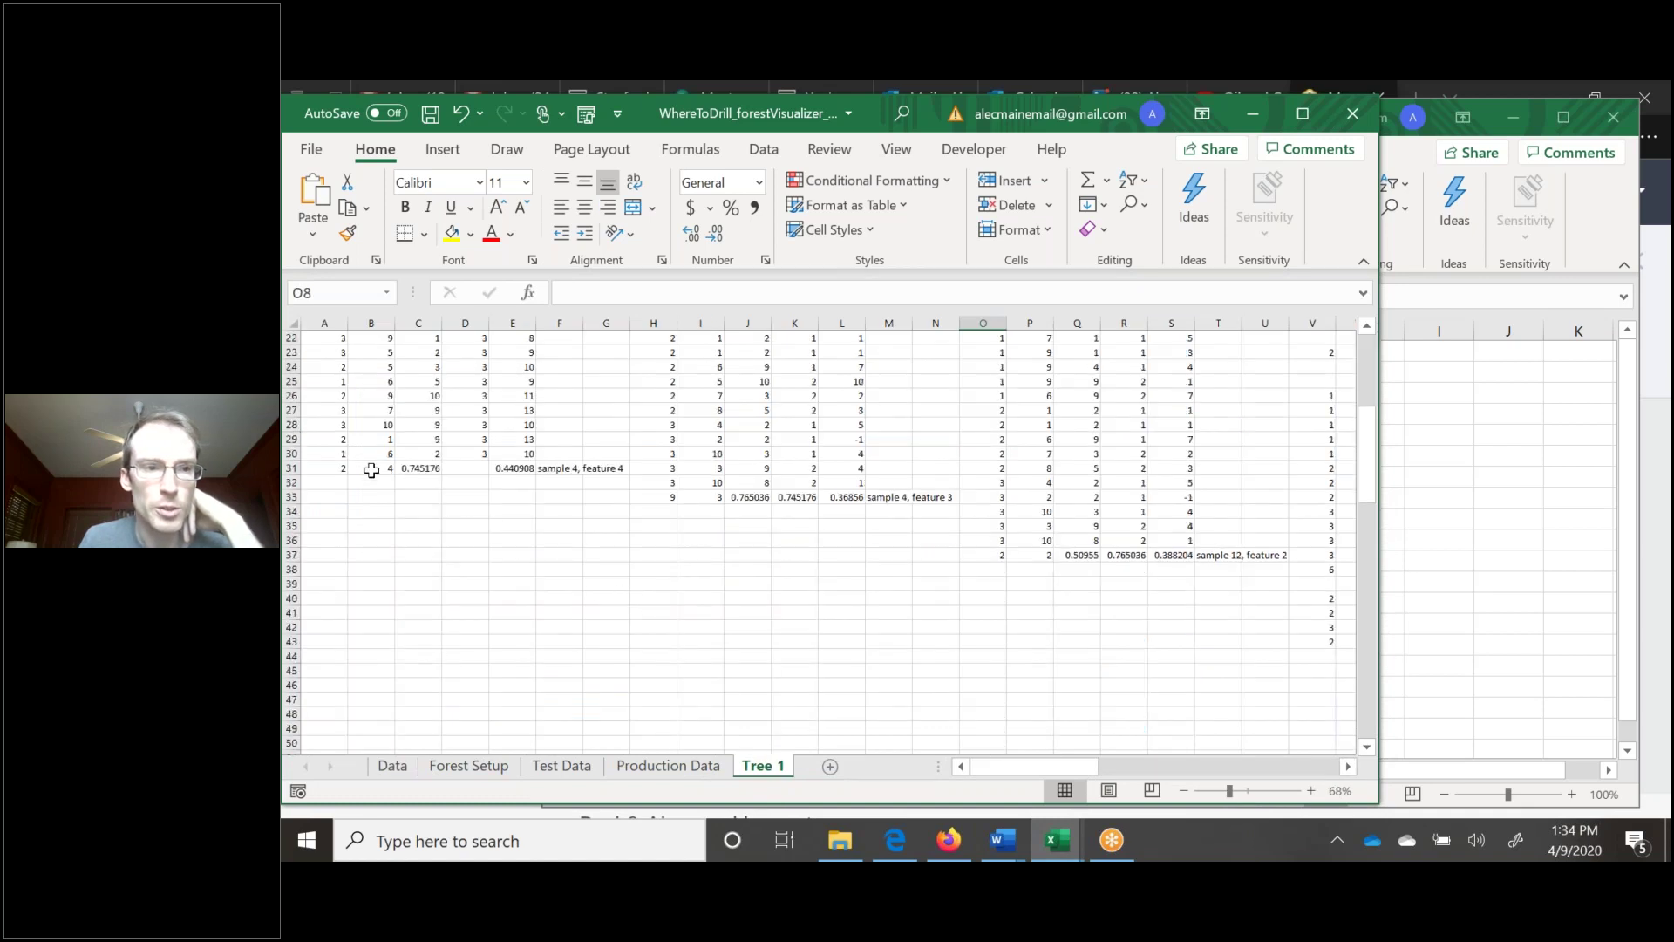
# Examine the first node's split row 31 on the Tree 1 sheet and return to the tree's first rows.
pyautogui.moveTo(344, 468); pyautogui.dragTo(527, 453)
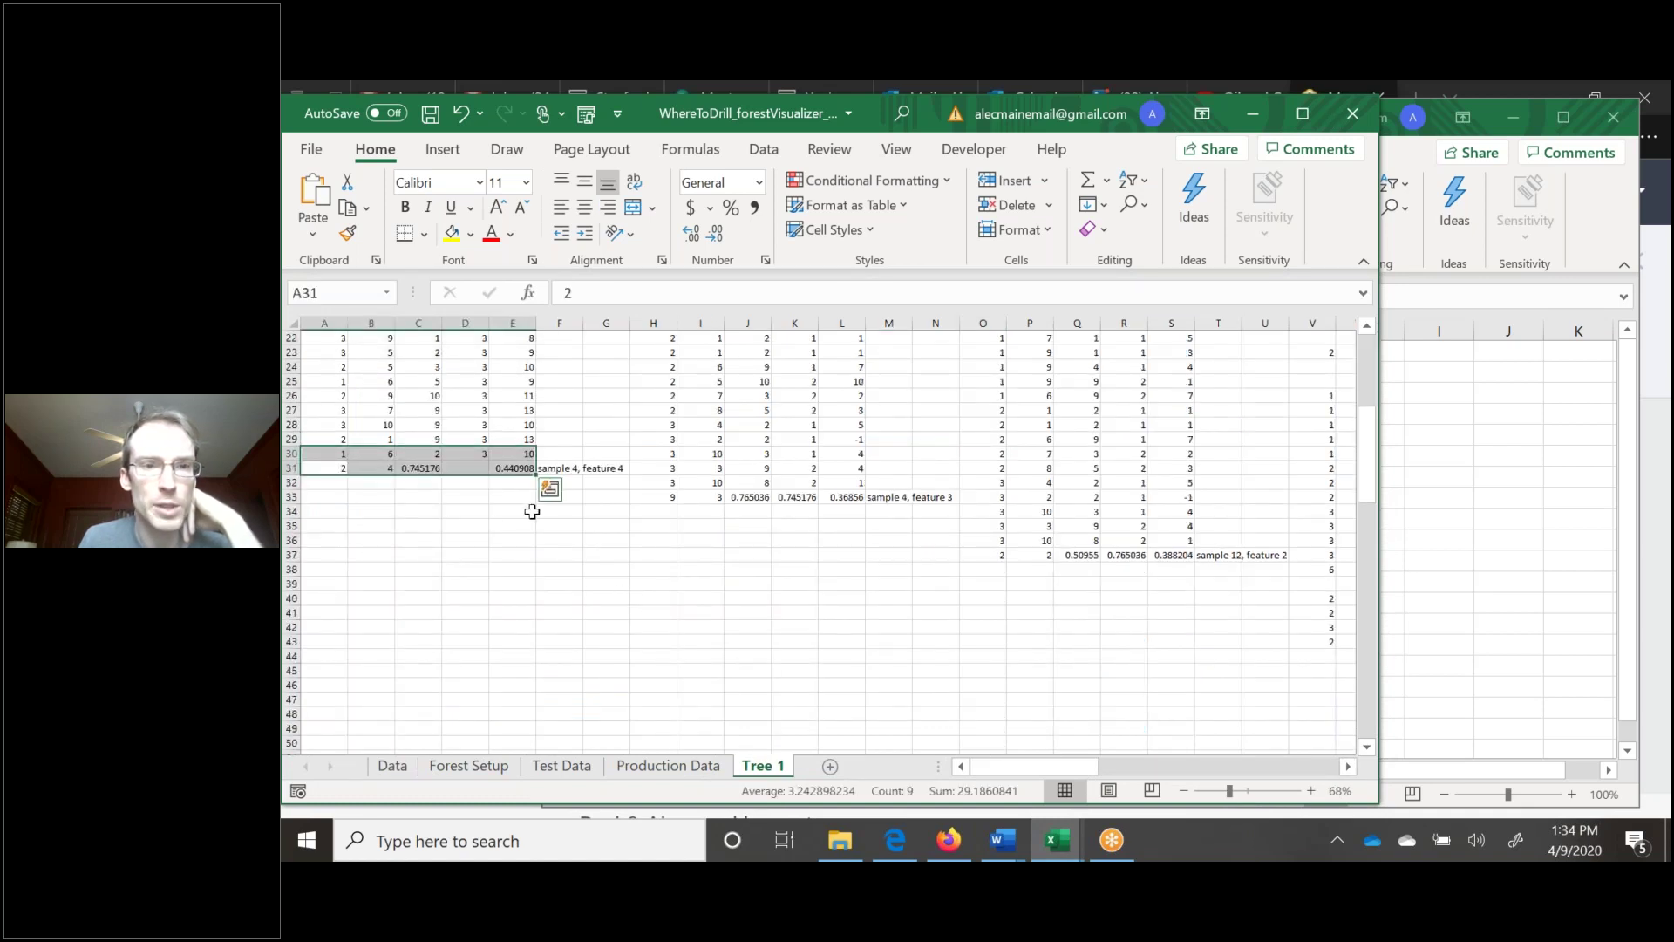
pyautogui.click(646, 538)
pyautogui.scroll(7, 800, 644)
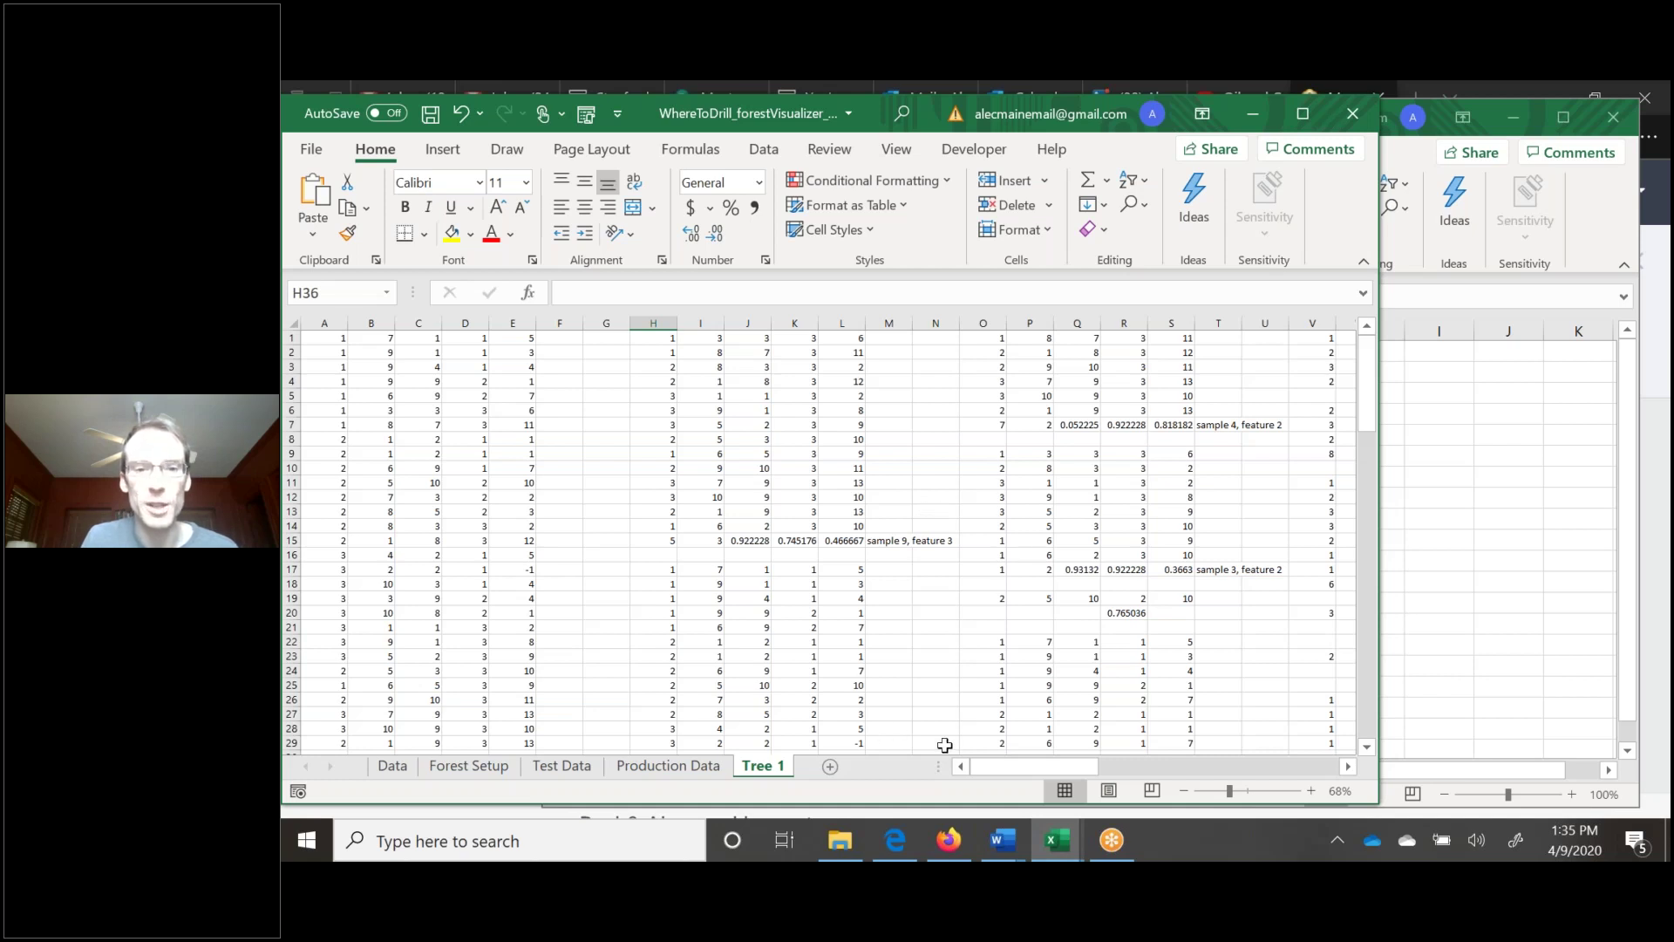
pyautogui.moveTo(1011, 767)
pyautogui.mouseDown()
pyautogui.moveTo(1173, 782)
pyautogui.moveTo(1241, 766)
pyautogui.moveTo(981, 768)
pyautogui.mouseUp()
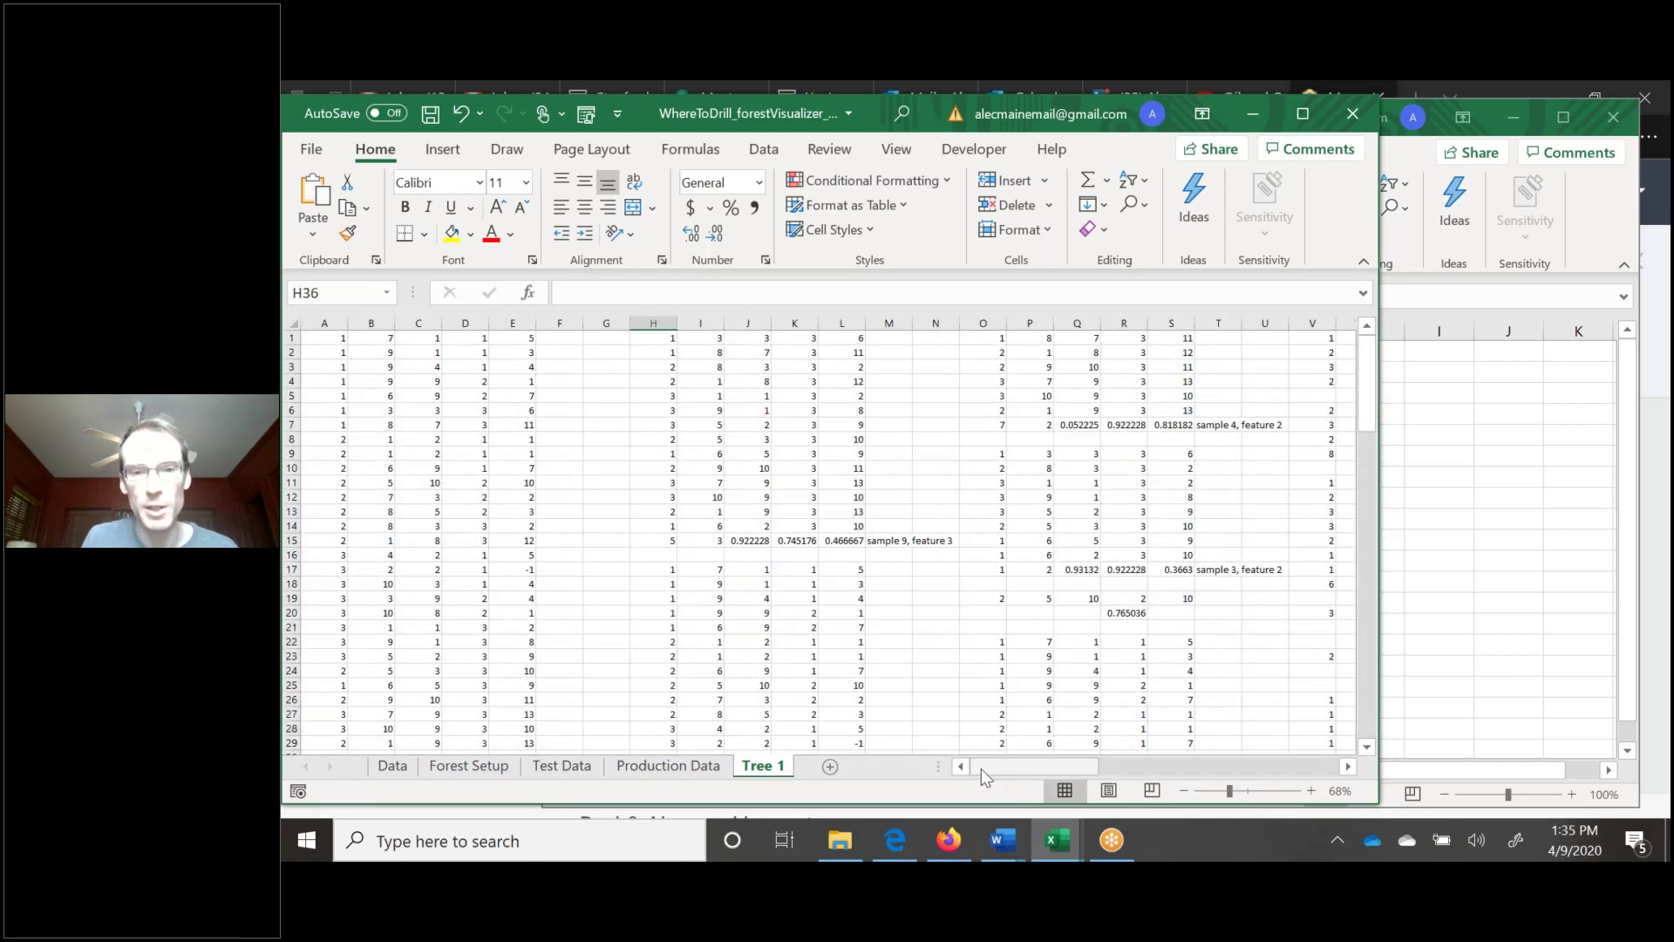
pyautogui.scroll(-10, 934, 680)
pyautogui.scroll(10, 933, 680)
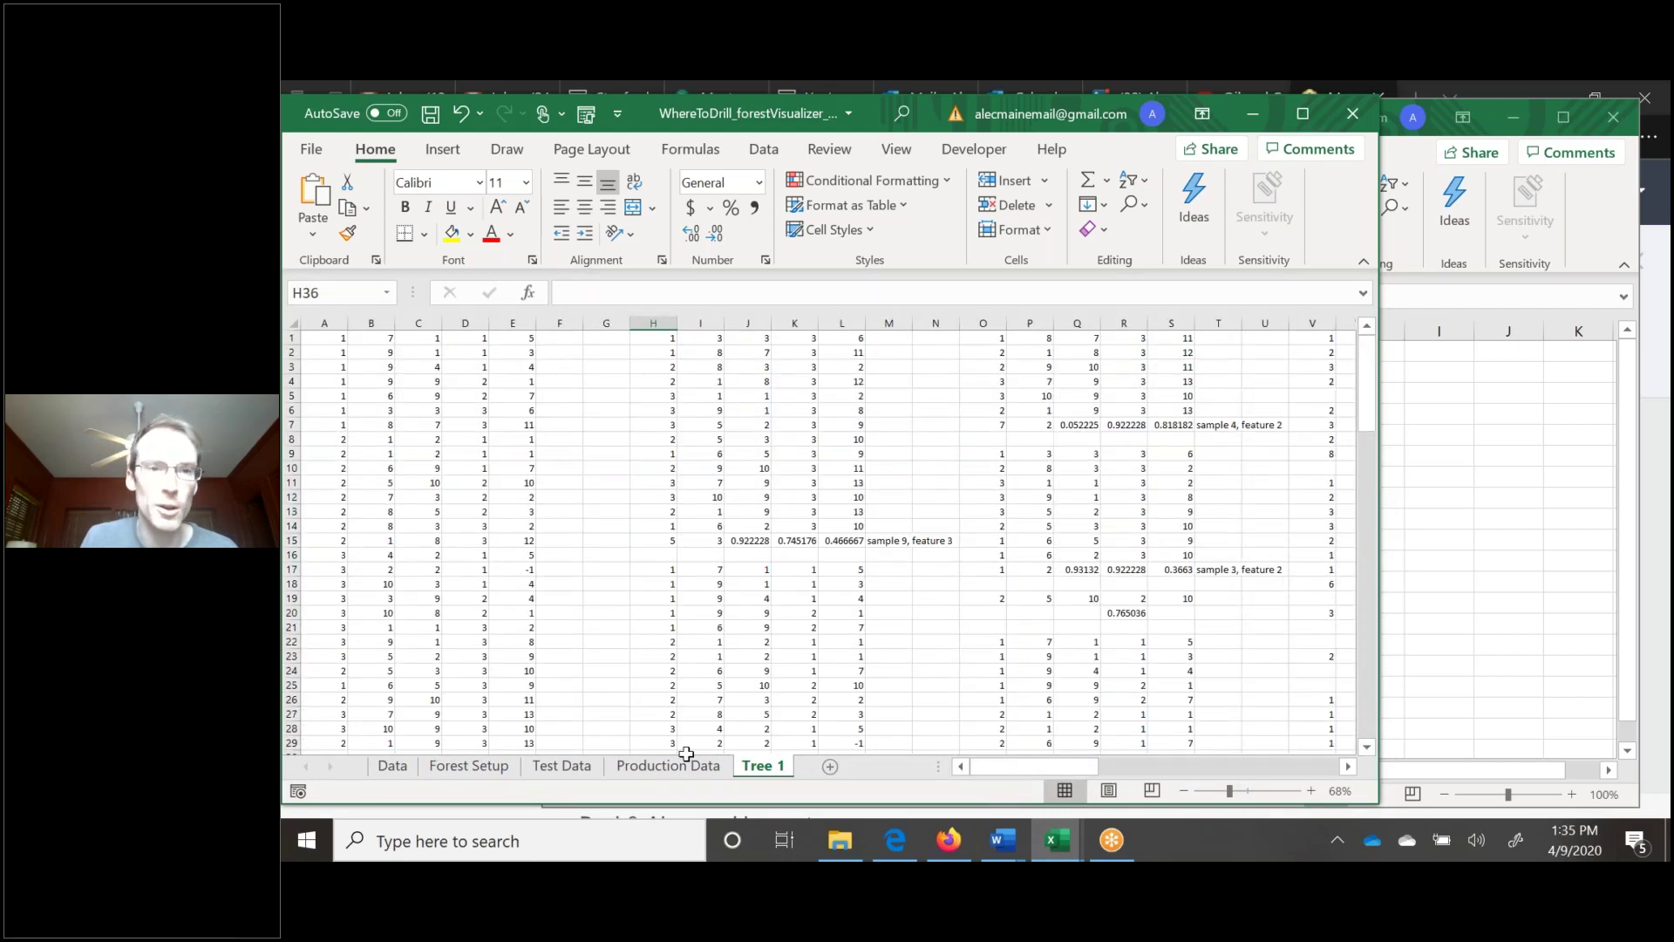
pyautogui.click(841, 526)
pyautogui.click(936, 626)
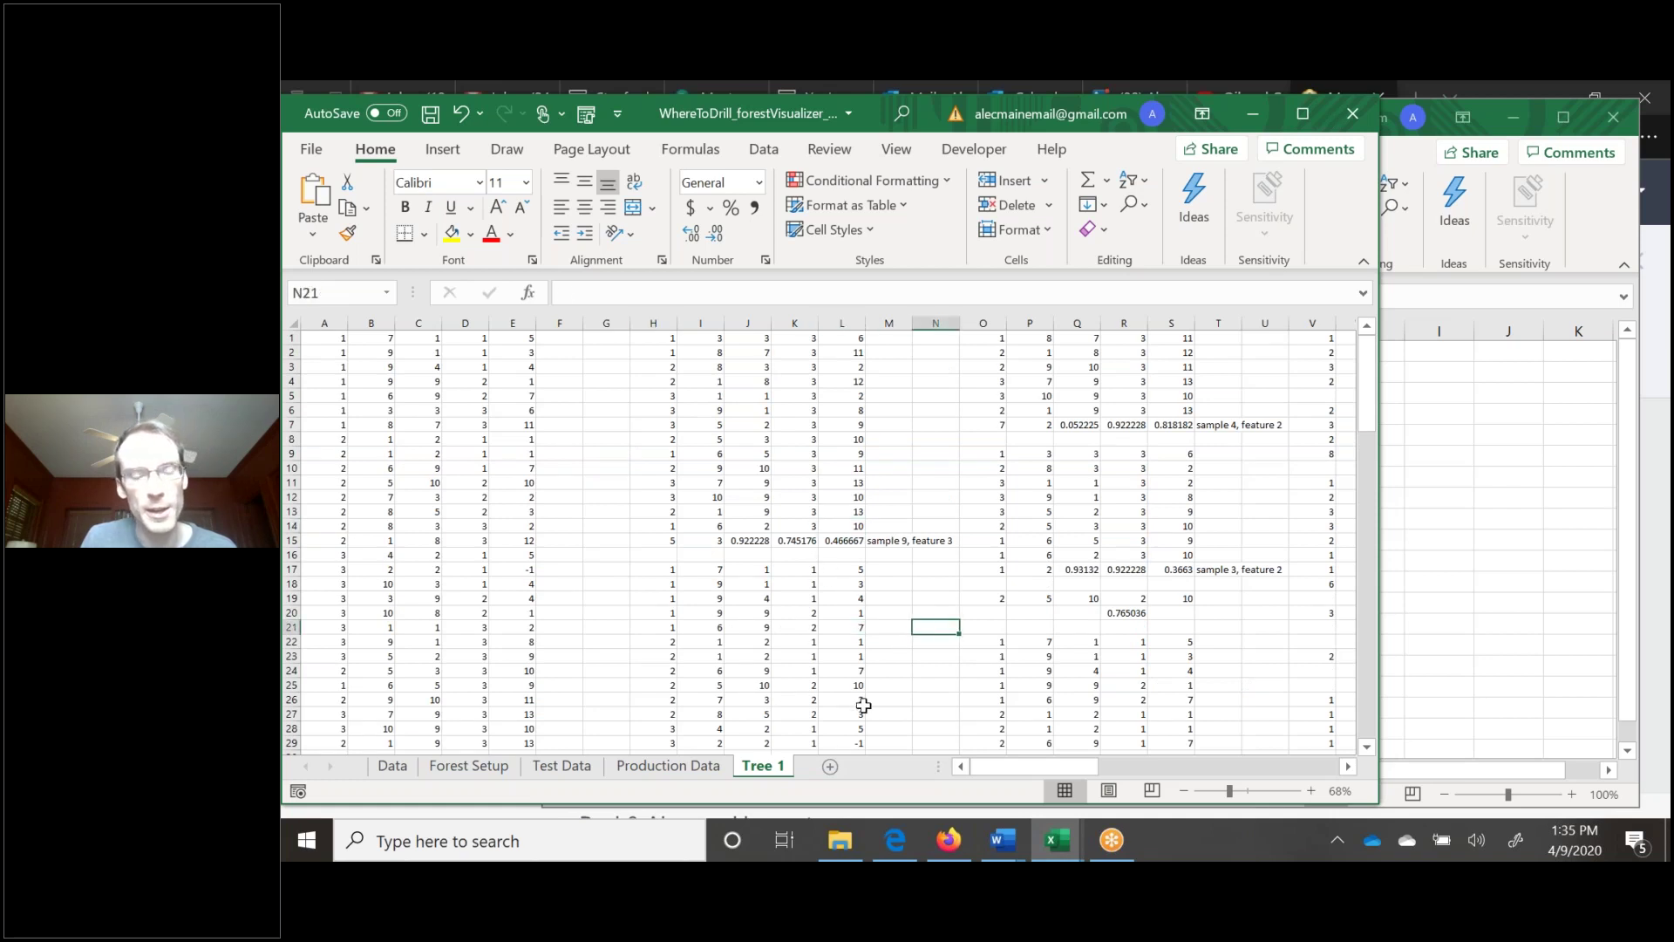
# Switch to the Visual Basic Scripting Exercises workbook and open the MovingDataAround sheet's code in the VBA editor.
pyautogui.click(1463, 635)
pyautogui.click(940, 569)
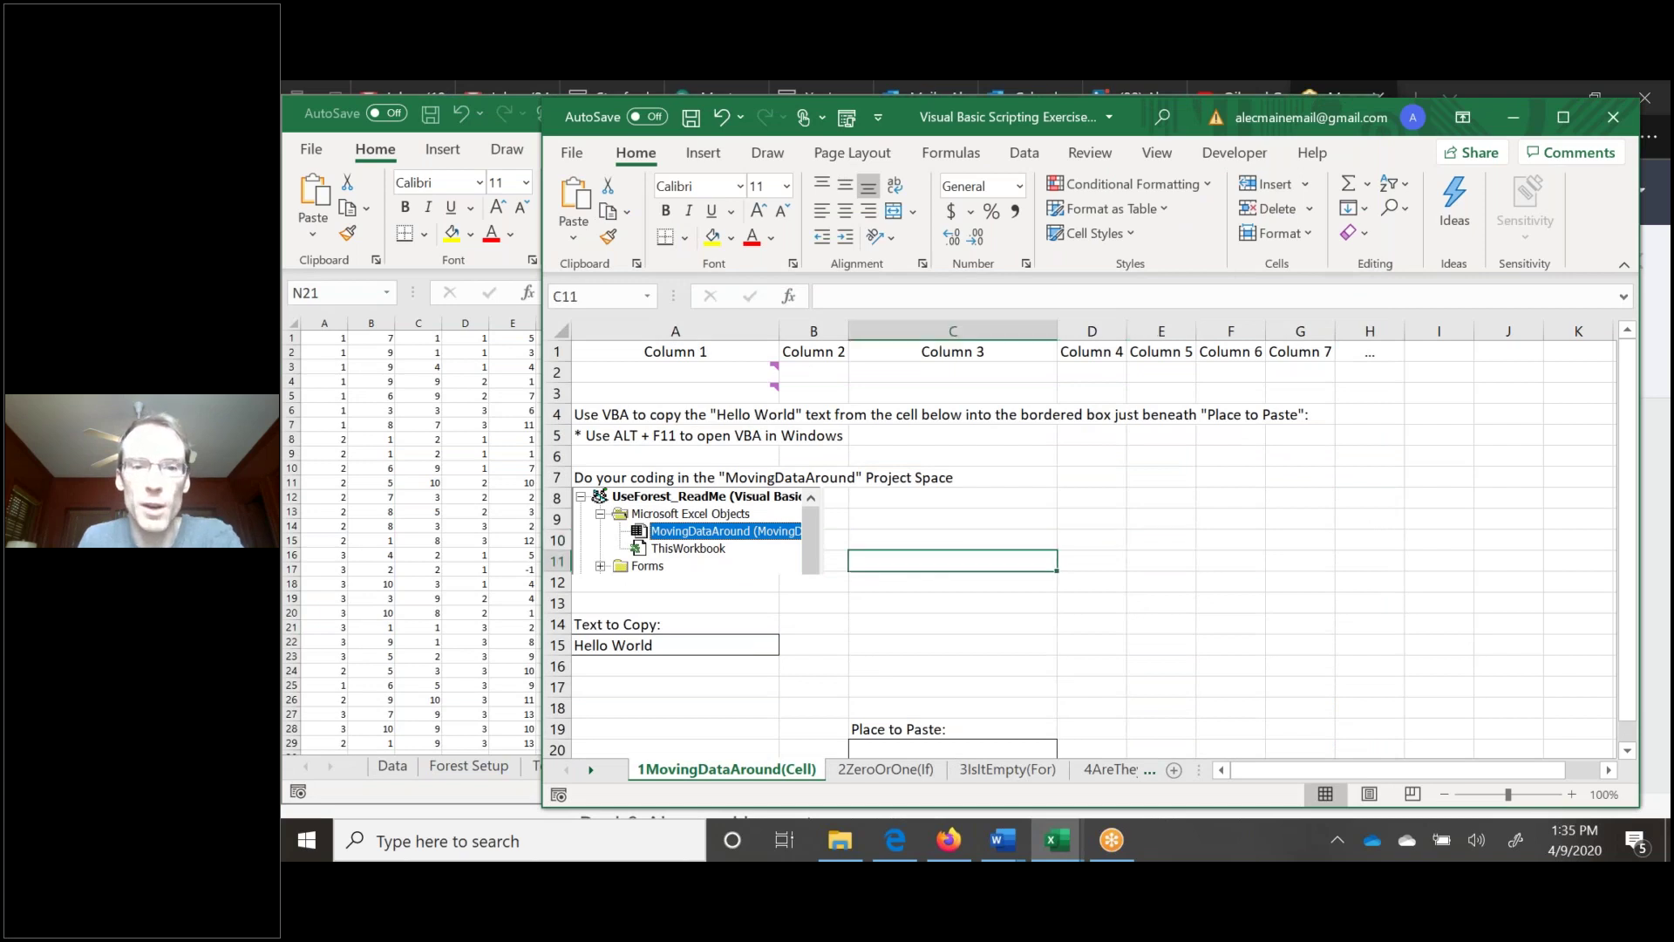
pyautogui.scroll(-1, 902, 645)
pyautogui.scroll(1, 867, 680)
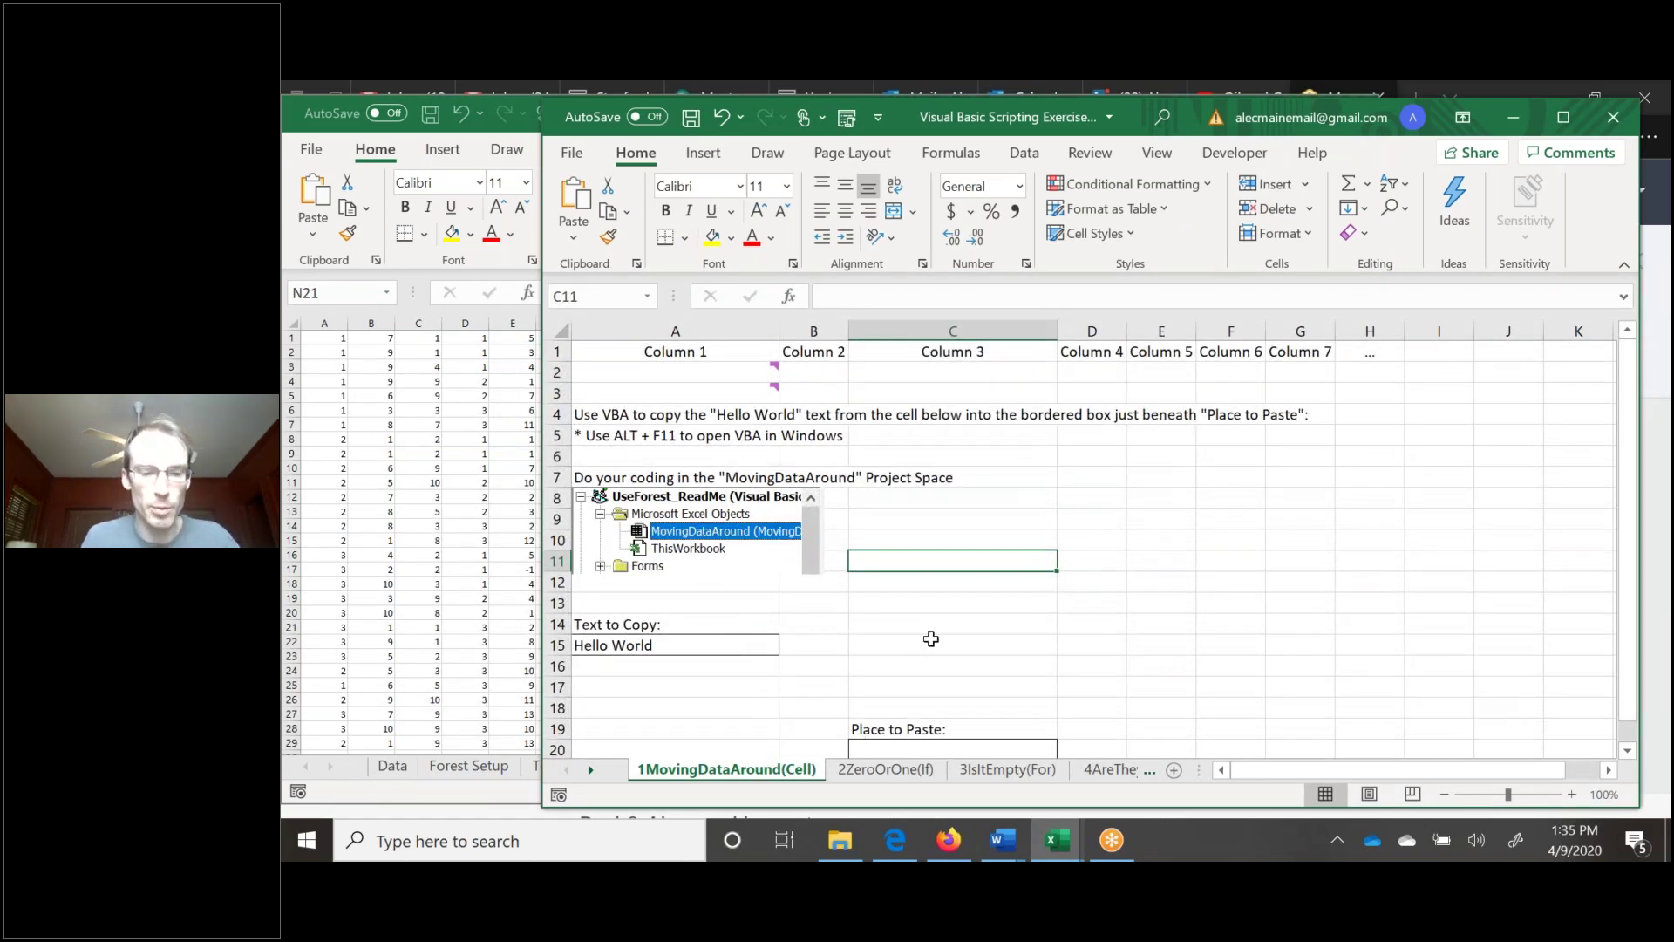
pyautogui.hotkey('alt', 'F11')
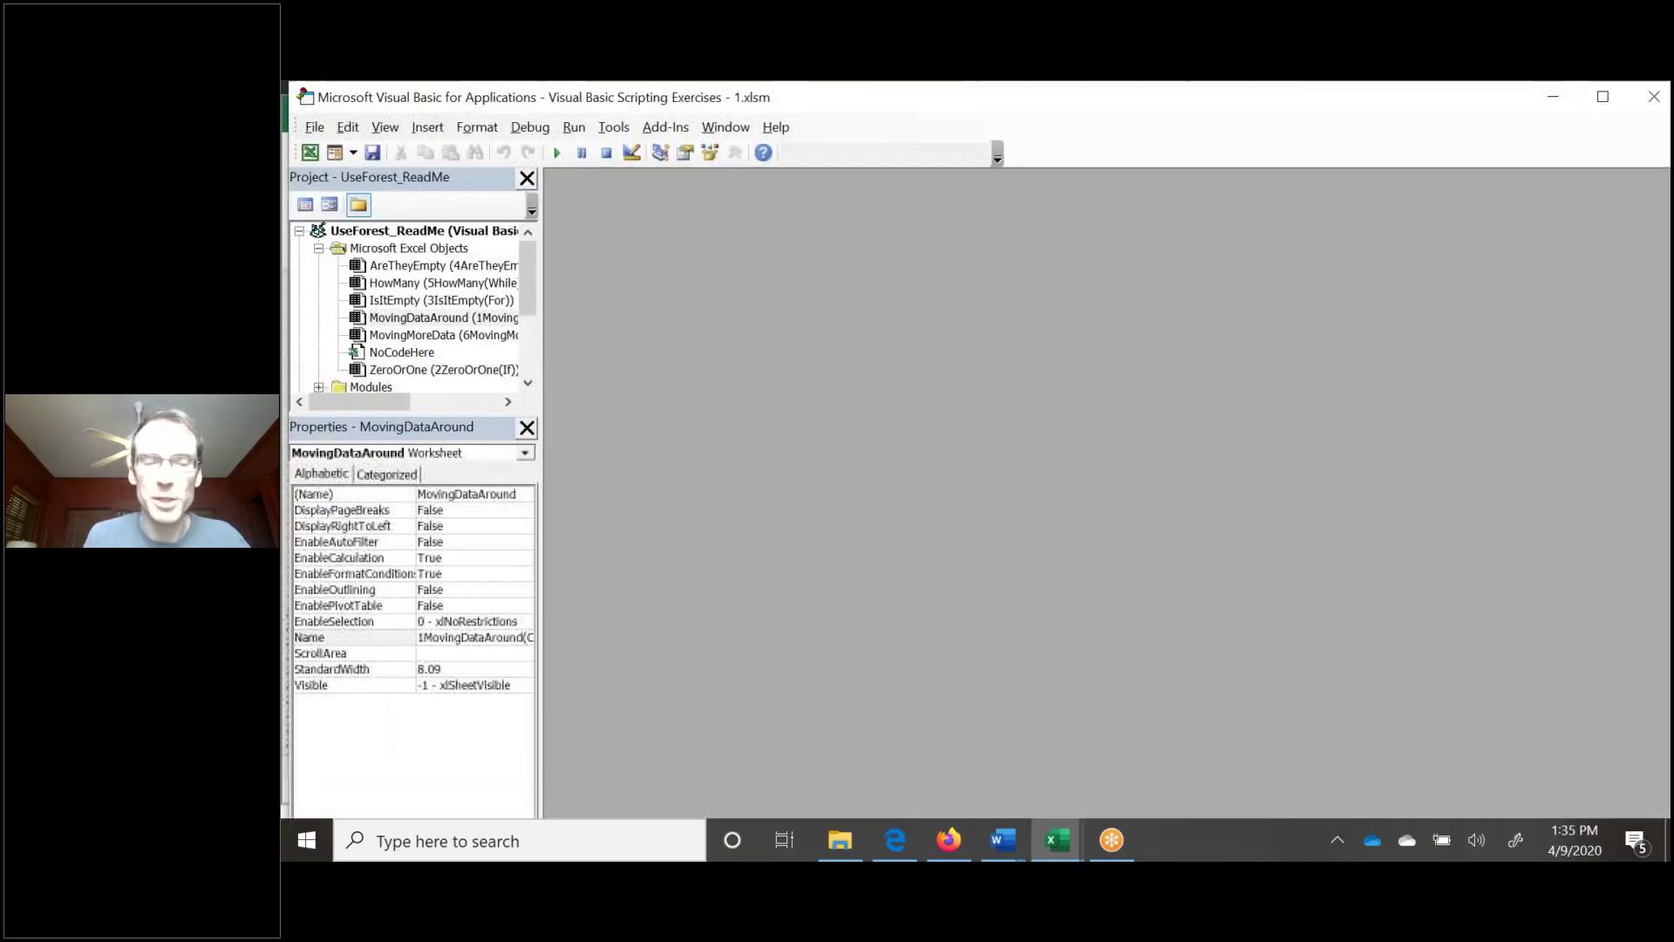
pyautogui.click(461, 323)
pyautogui.doubleClick(461, 320)
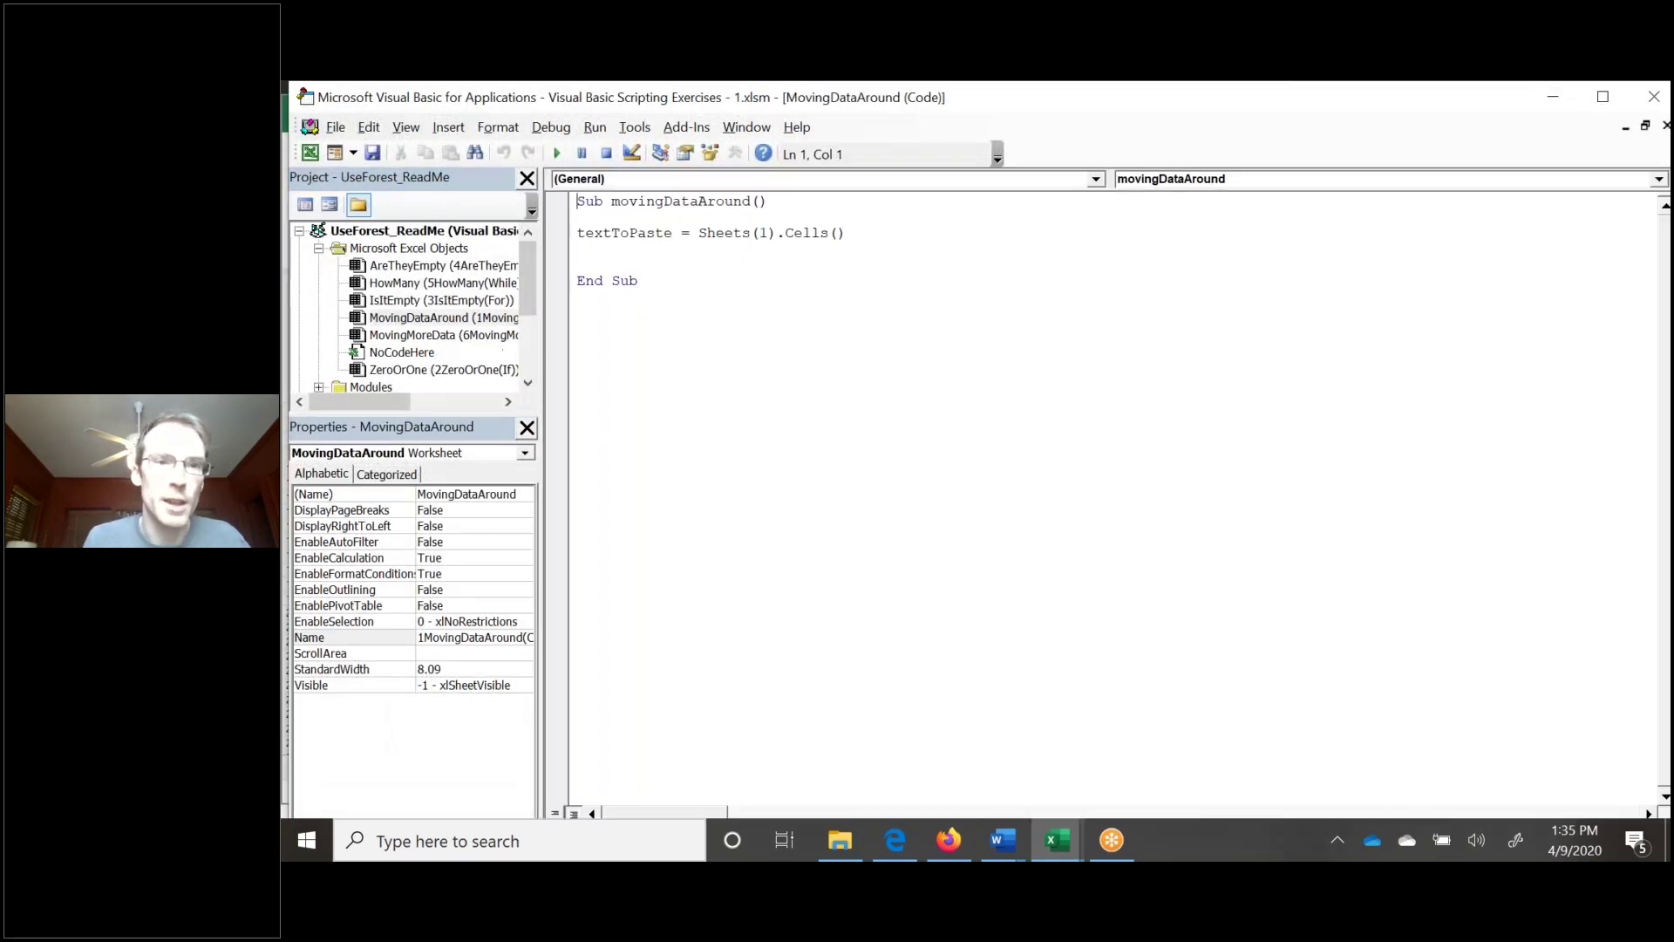
# Examine the textToPaste = Sheets(1).Cells() statement and try 3 as an argument inside the Cells parentheses.
pyautogui.moveTo(844, 233); pyautogui.dragTo(573, 234)
pyautogui.click(668, 252)
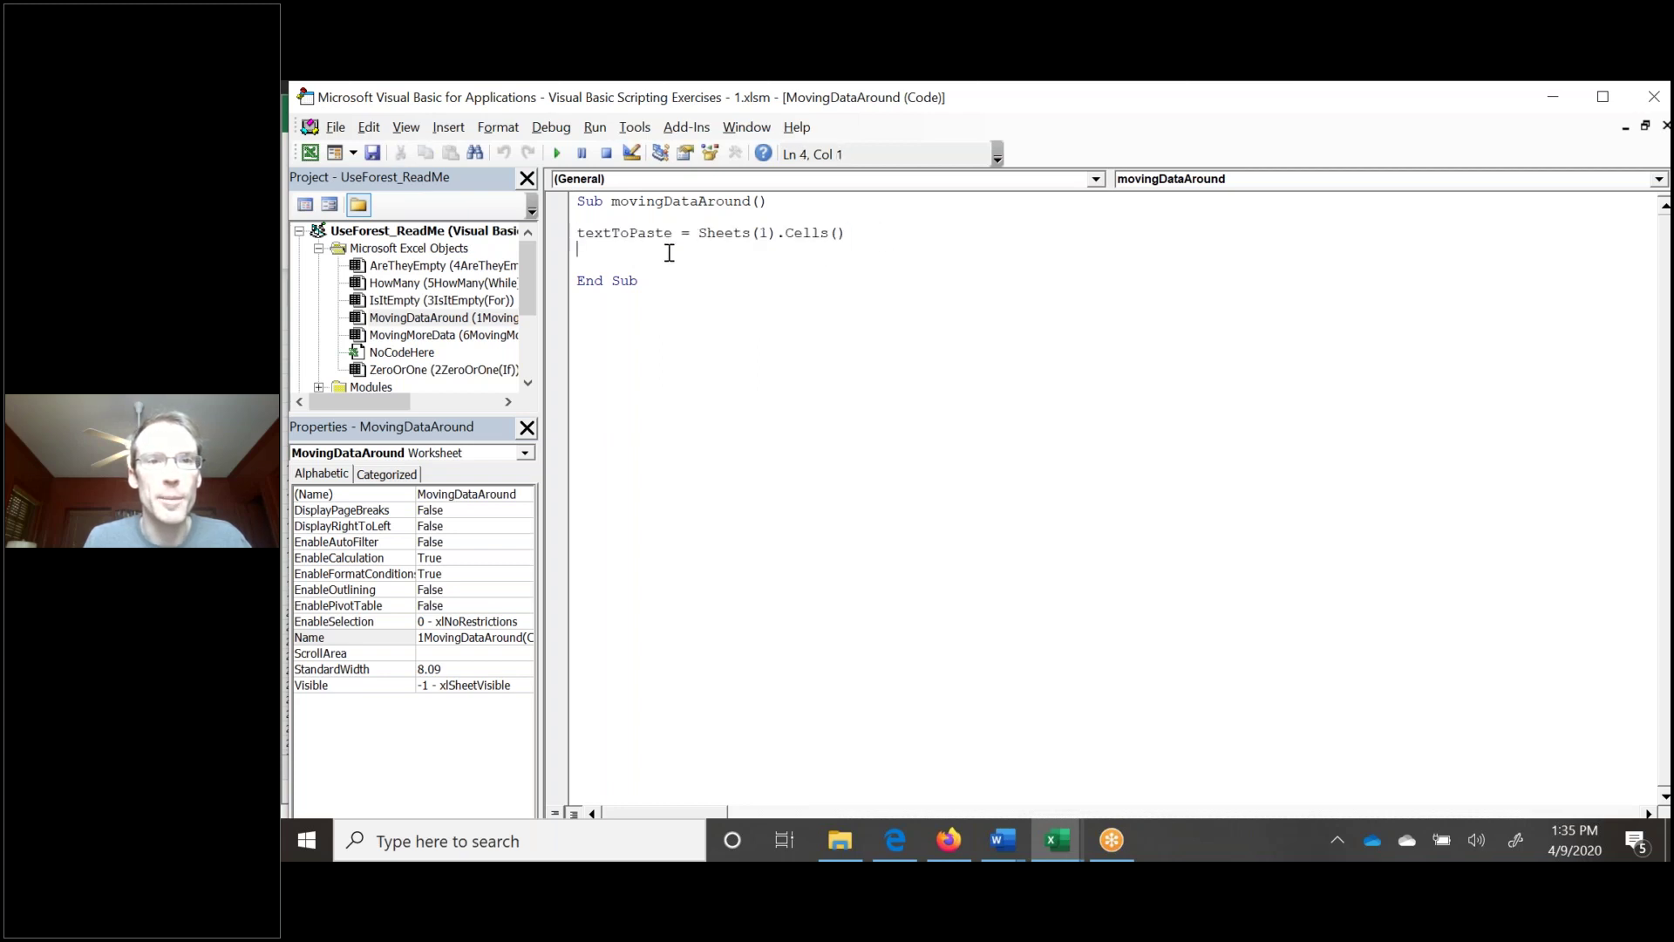
pyautogui.click(532, 282)
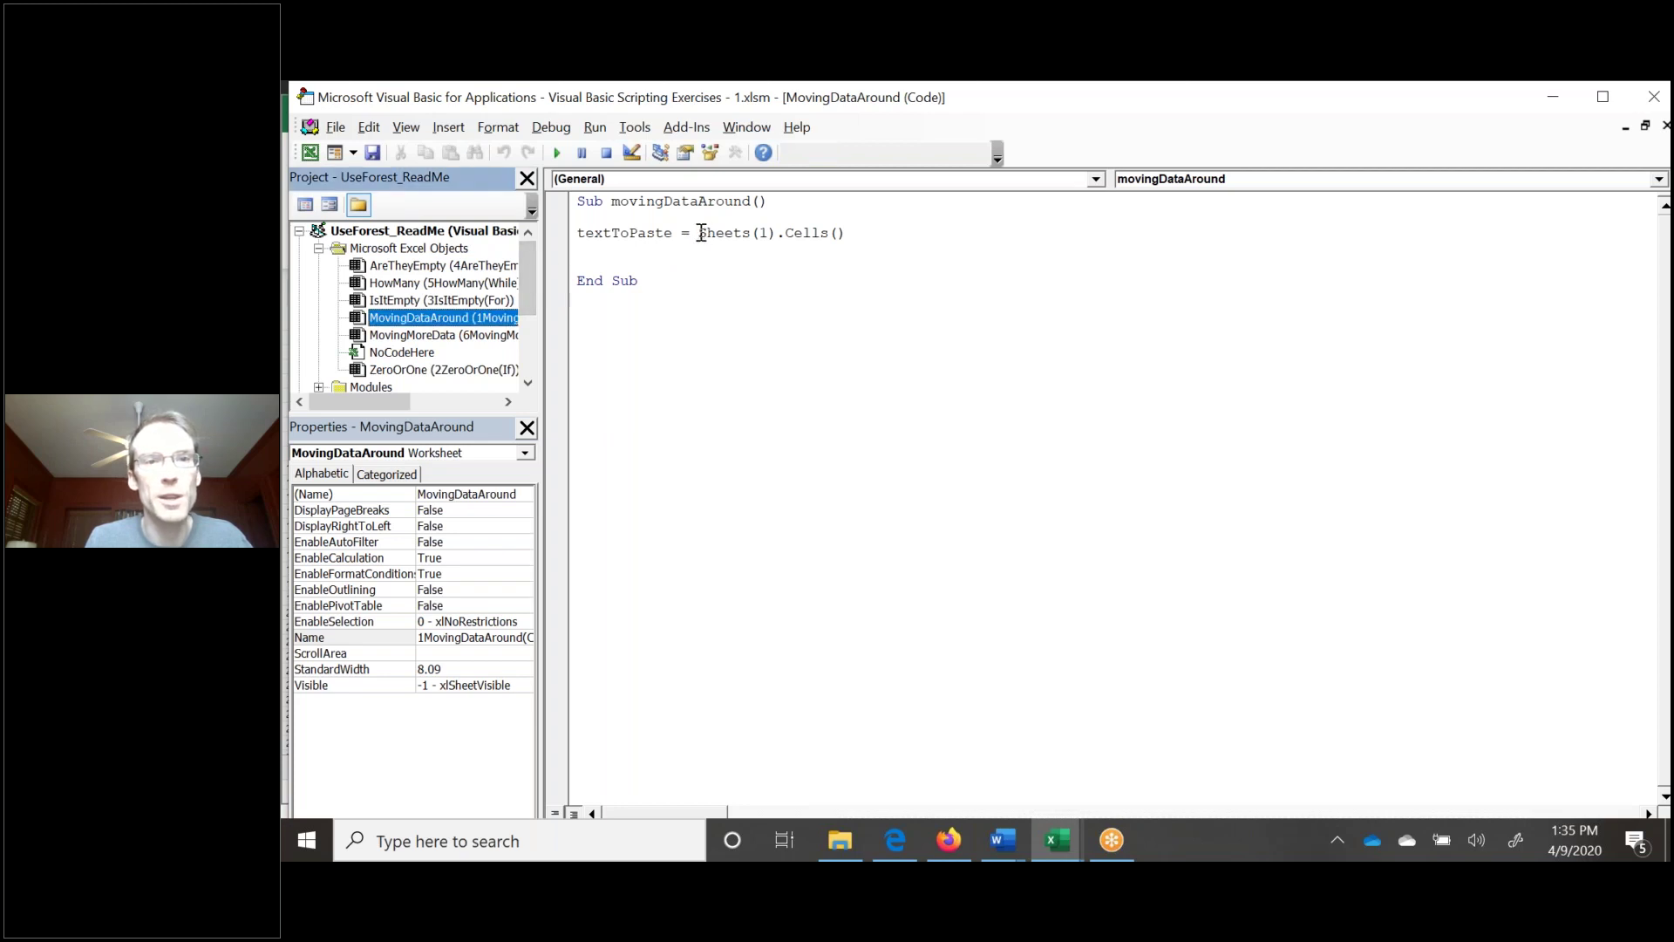
pyautogui.moveTo(699, 233); pyautogui.dragTo(845, 233)
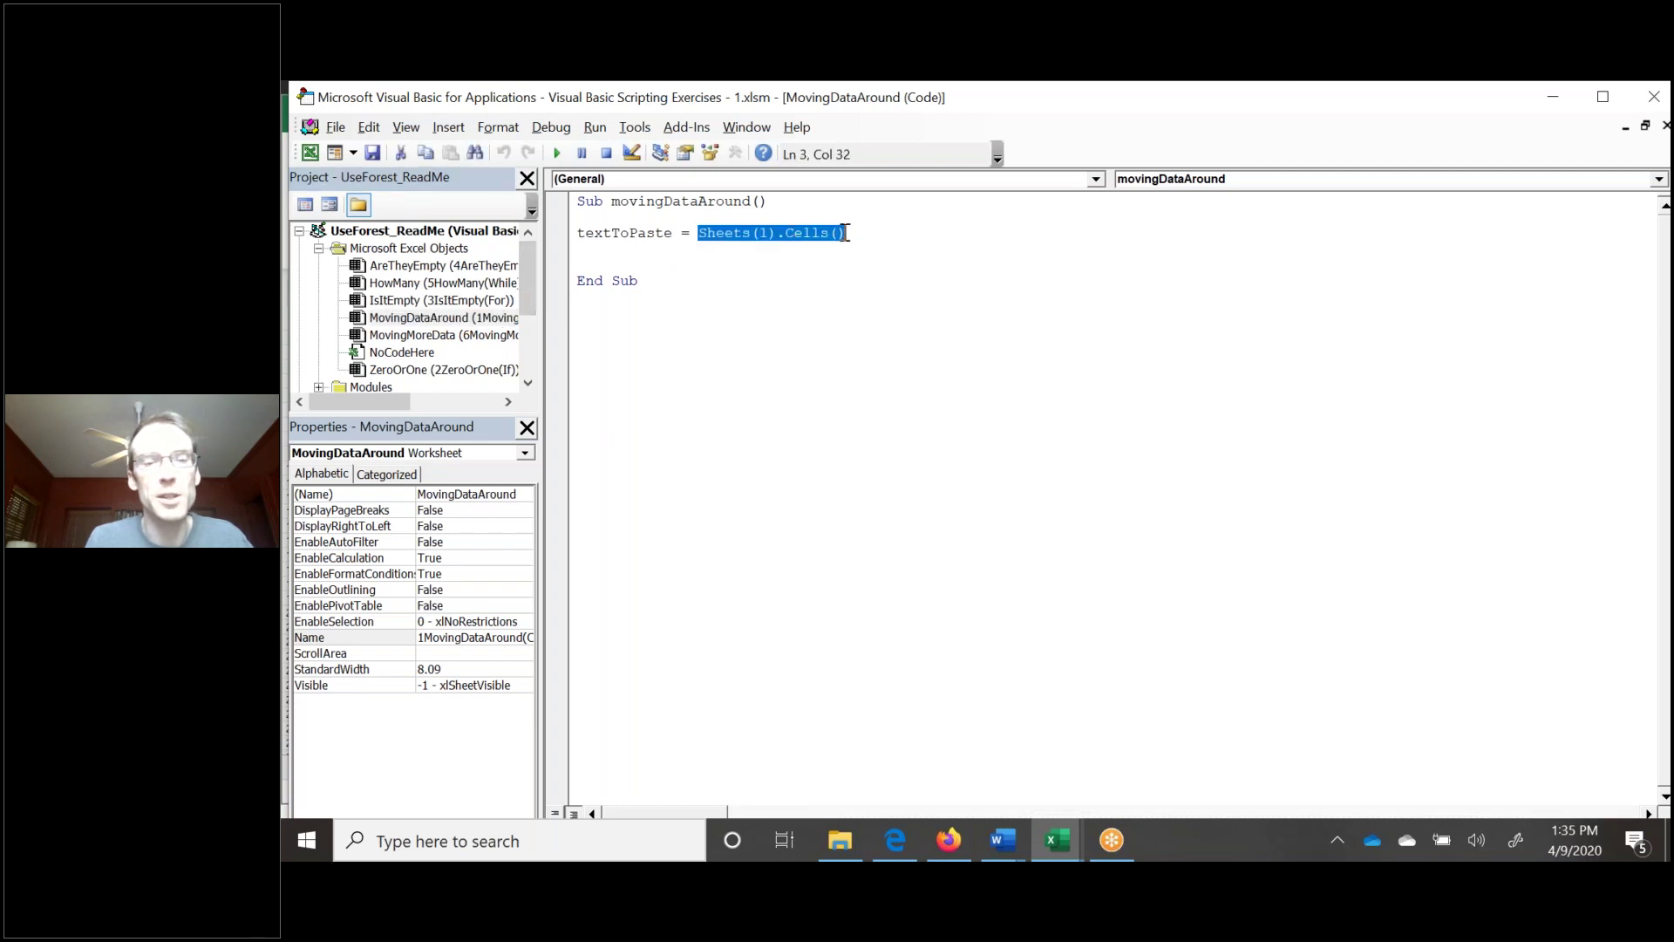
pyautogui.click(726, 249)
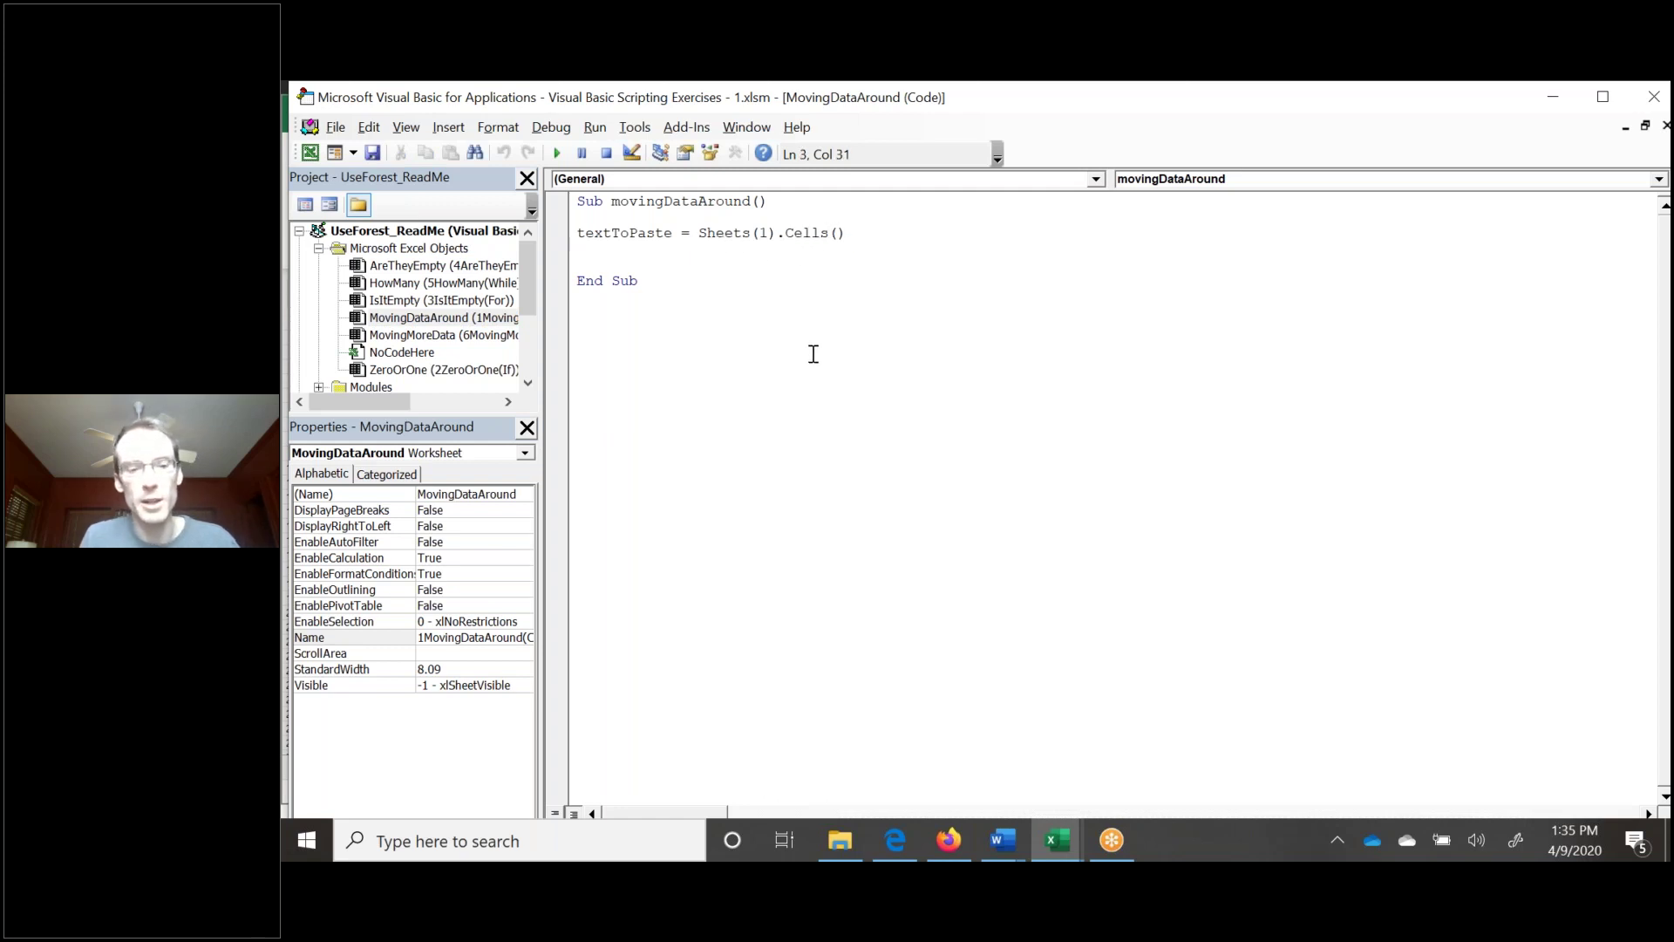
pyautogui.write('3')
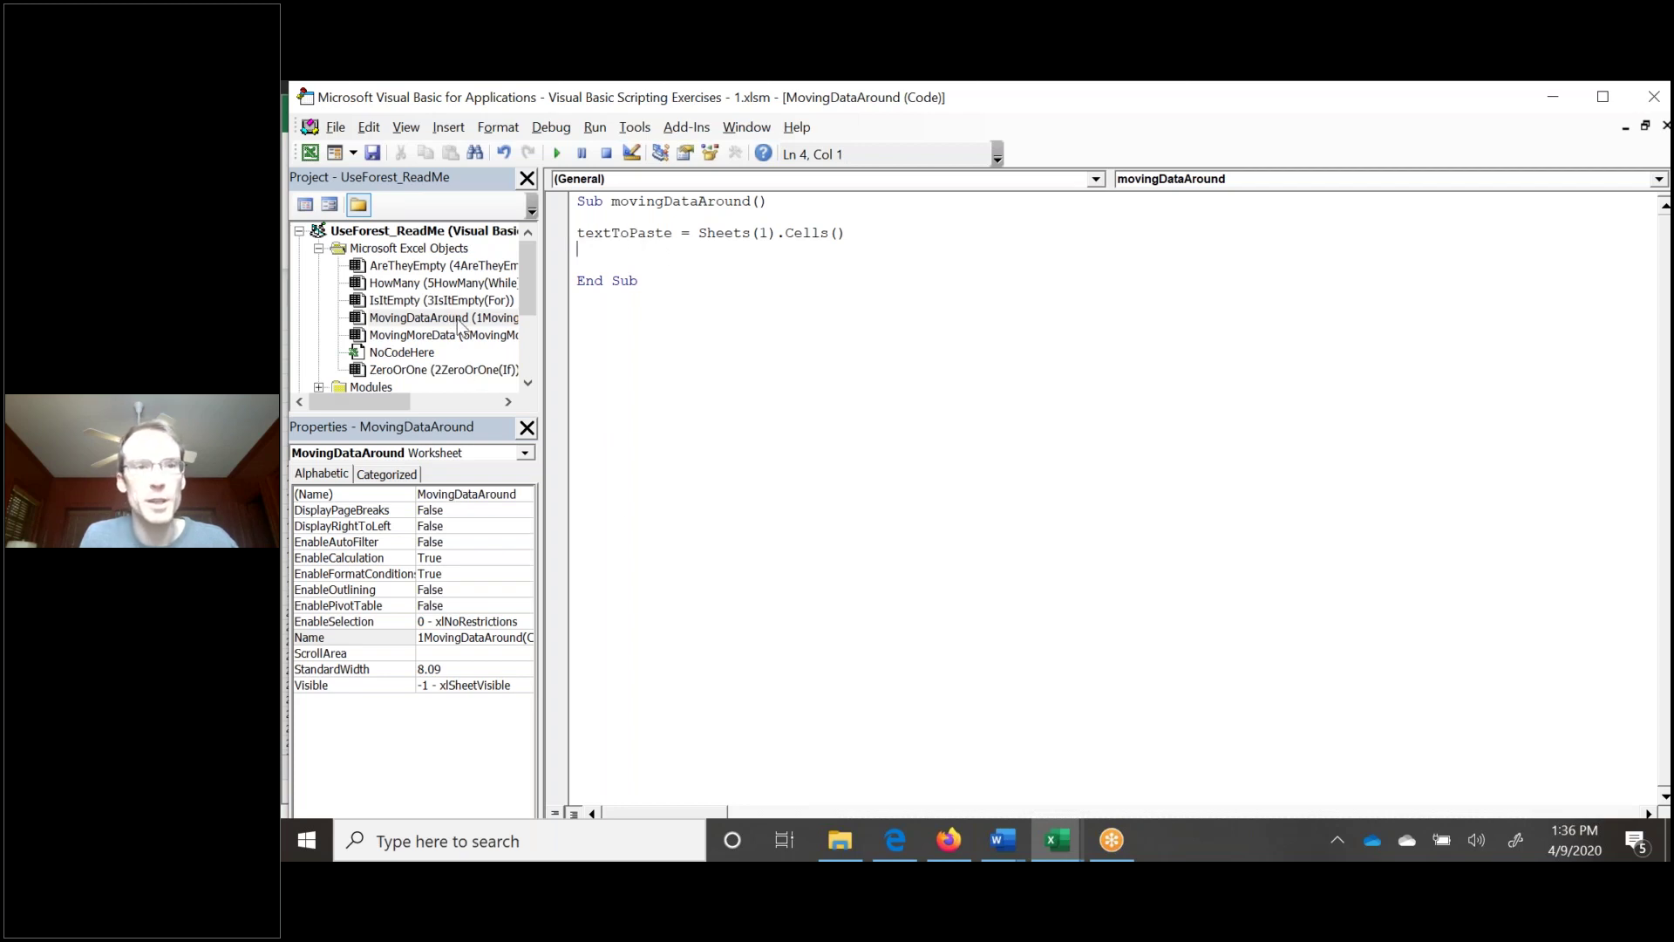
# Open the ZeroOrOne code template and view its matching exercise sheet, 2ZeroOrOne(If), in the workbook.
pyautogui.click(445, 372)
pyautogui.doubleClick(445, 371)
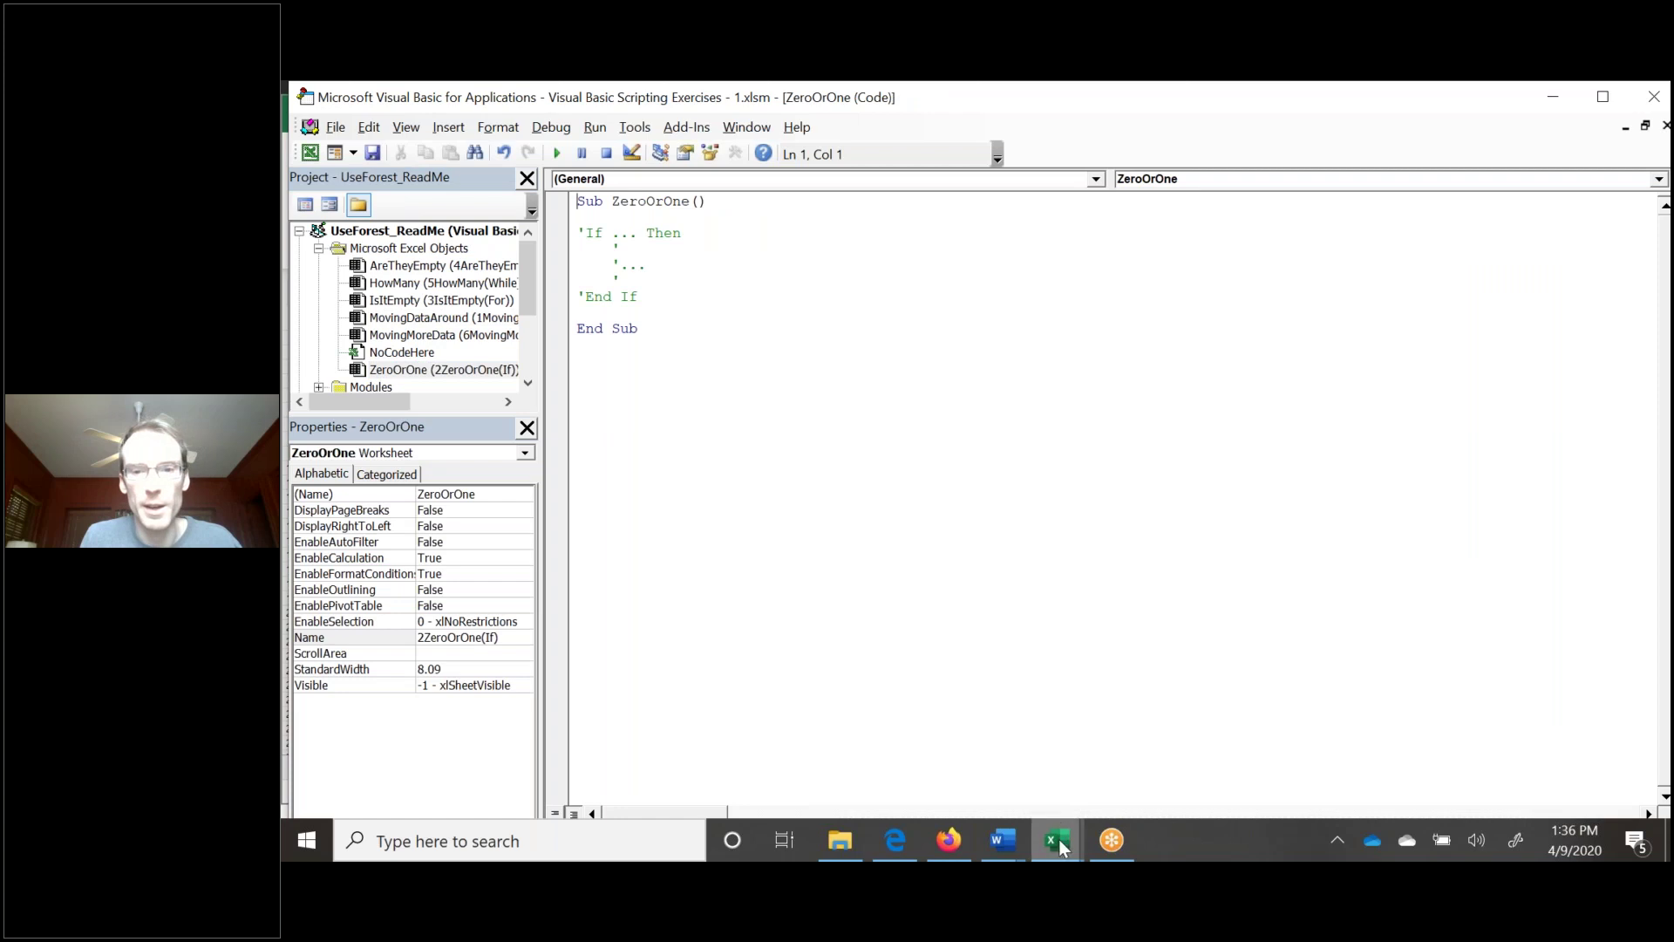
pyautogui.moveTo(1058, 839)
pyautogui.click(1053, 772)
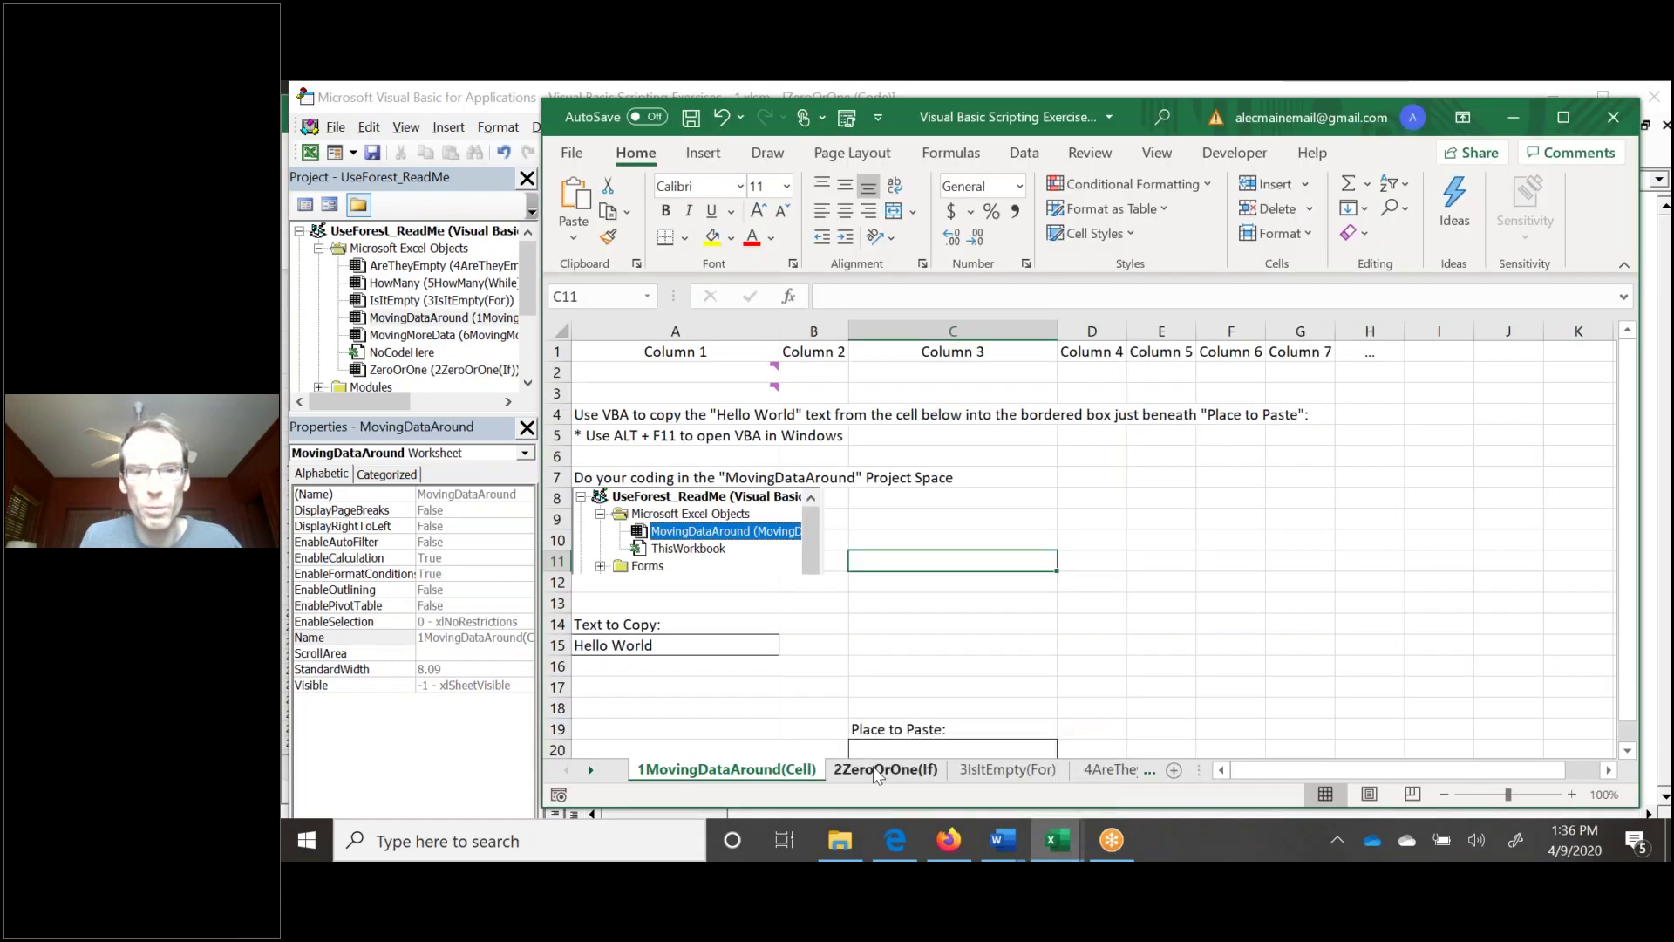
pyautogui.click(882, 769)
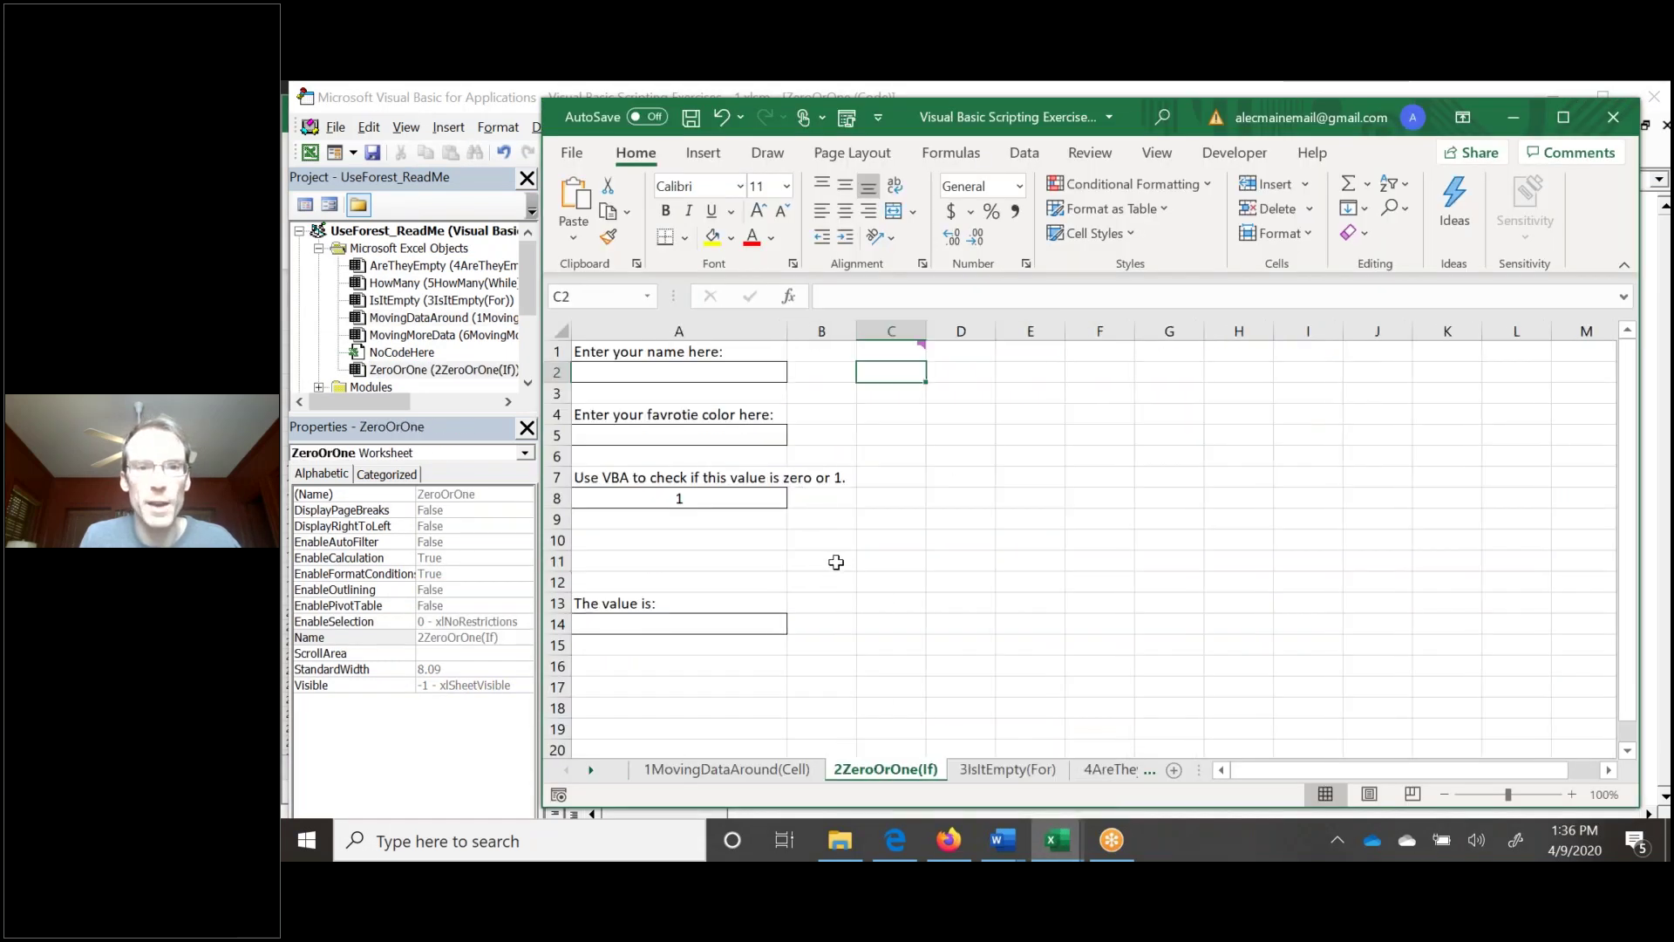
# Enter 6 in an empty cell twice to recalculate the random value, clear it, and inspect the formula in A8.
pyautogui.click(985, 420)
pyautogui.write('6')
pyautogui.hotkey('ctrl', 'Return')
pyautogui.write('6')
pyautogui.press('Return')
pyautogui.press('Up')
pyautogui.press('BackSpace')
pyautogui.click(691, 501)
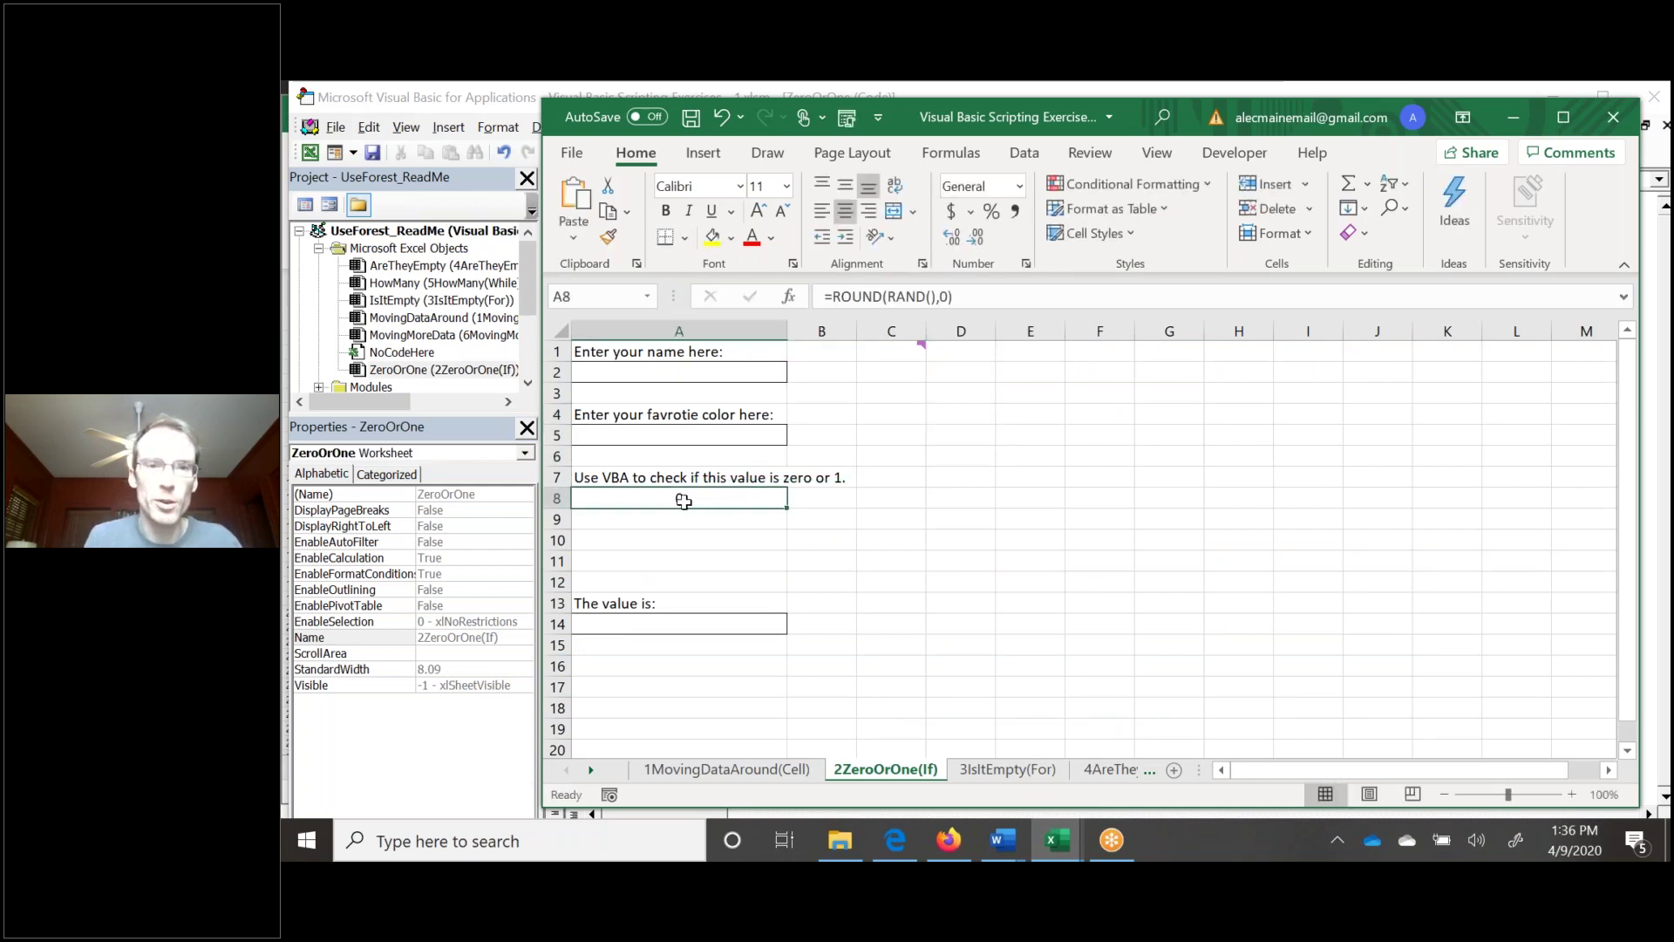
# Fill in the person's name in A2 and the favorite color Purple in A5, ending on the random value in A8.
pyautogui.click(697, 381)
pyautogui.write('Alec')
pyautogui.press('Return')
pyautogui.press('Return')
pyautogui.press('Return')
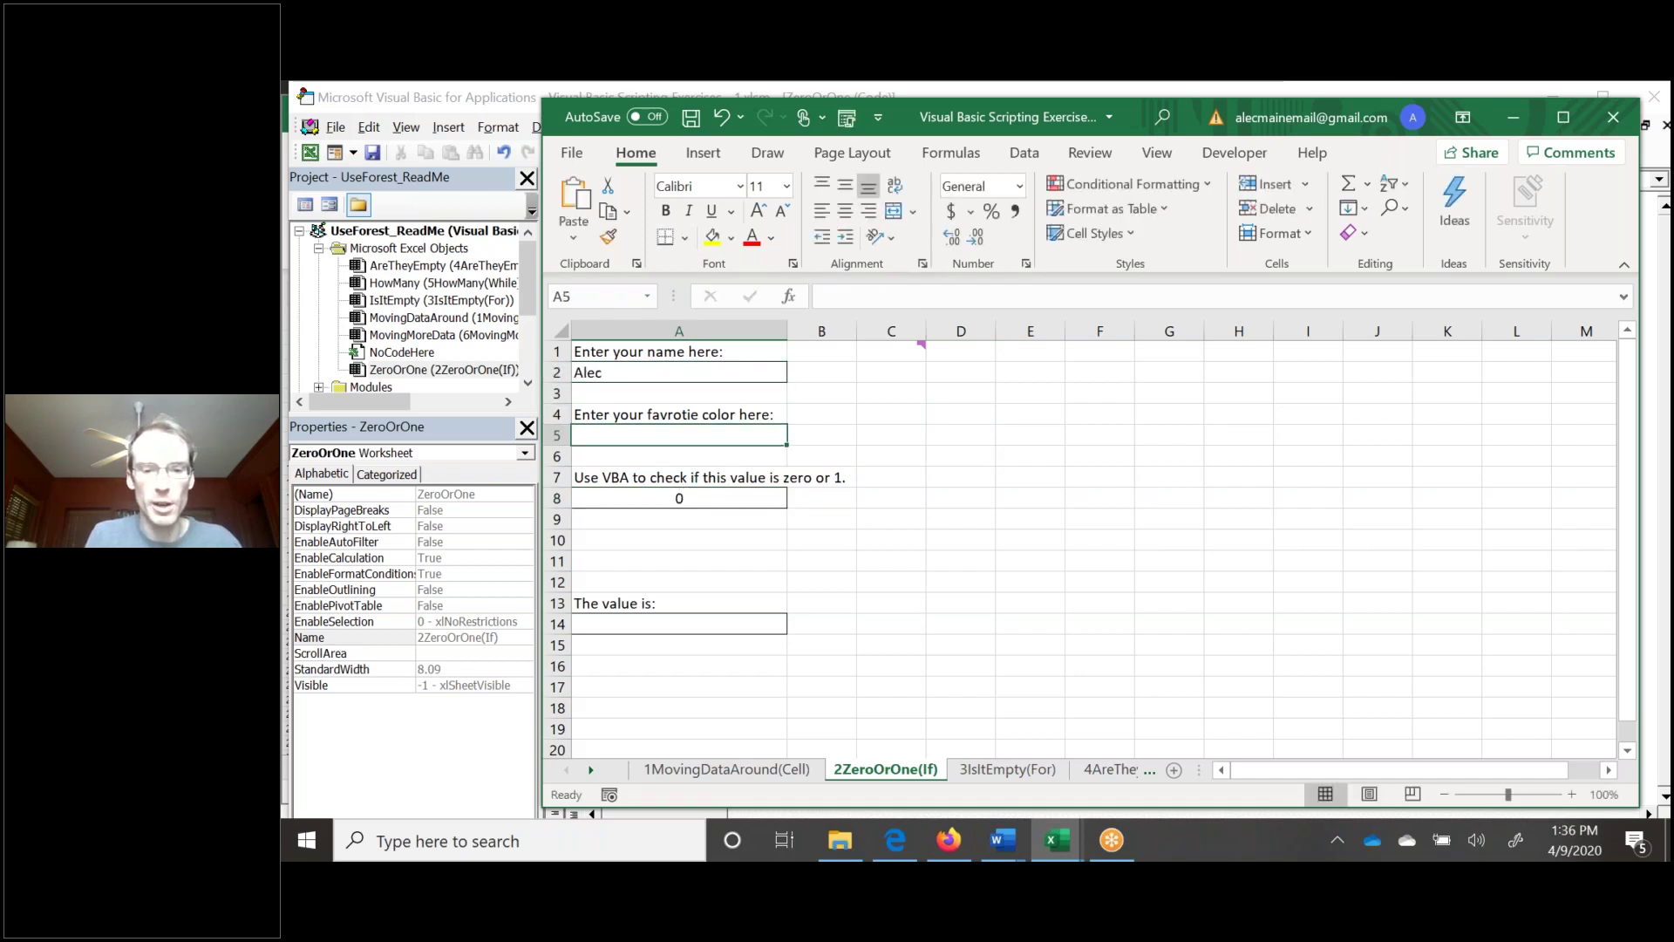
pyautogui.write('Purple')
pyautogui.press('Return')
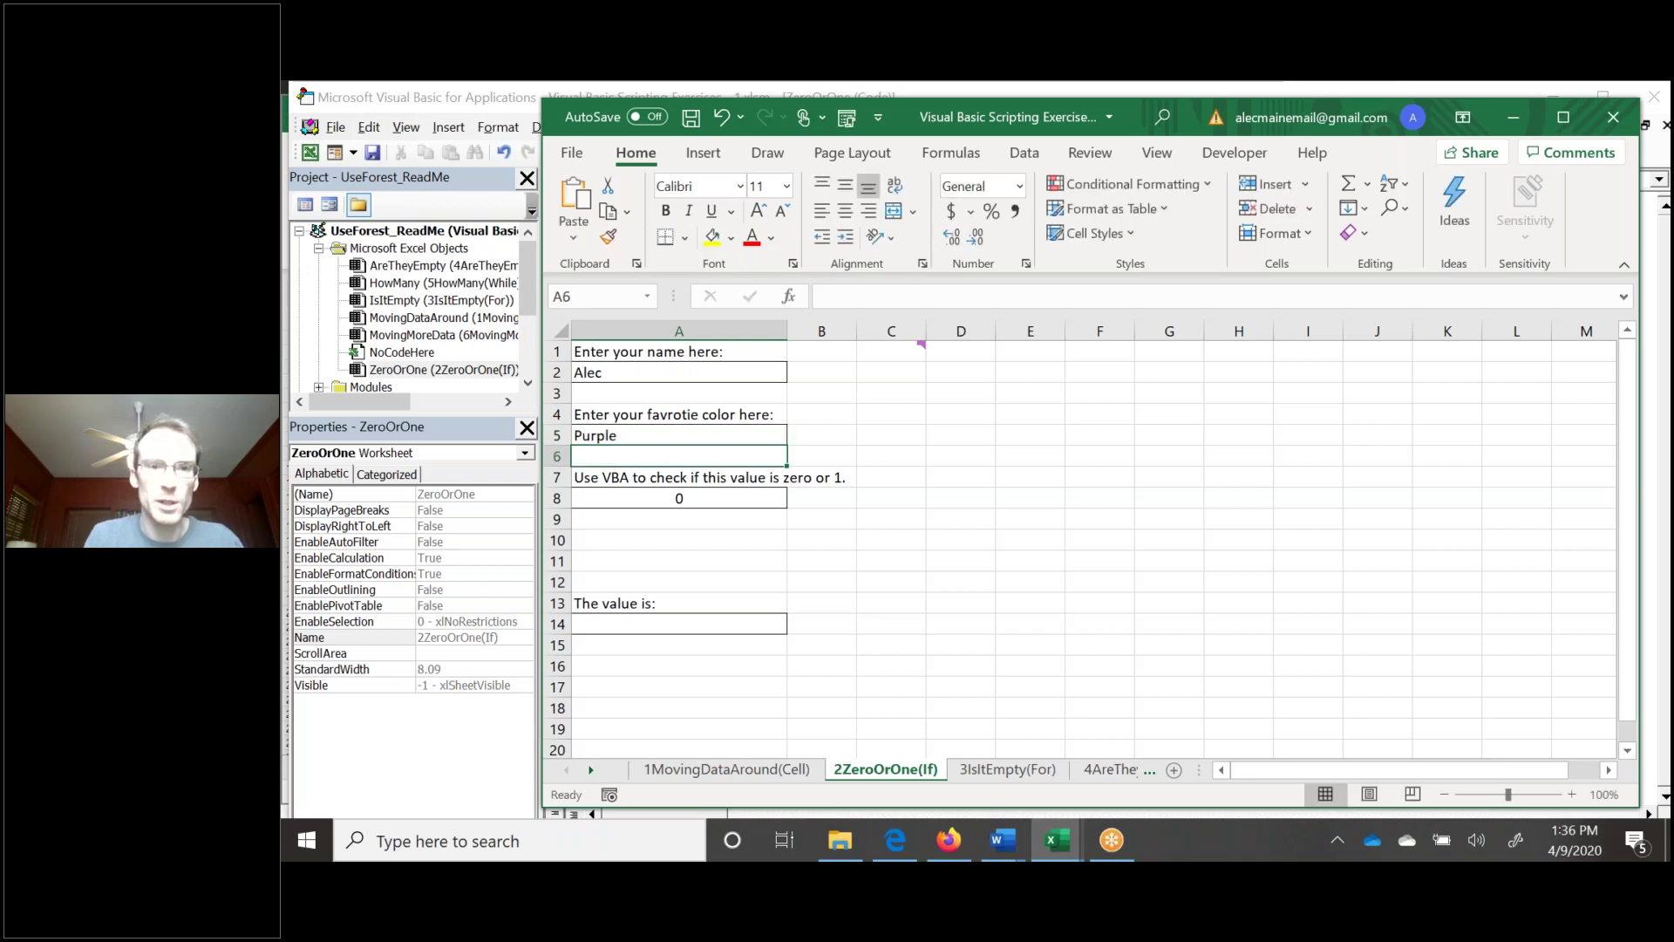
pyautogui.press('Down')
pyautogui.press('Down')
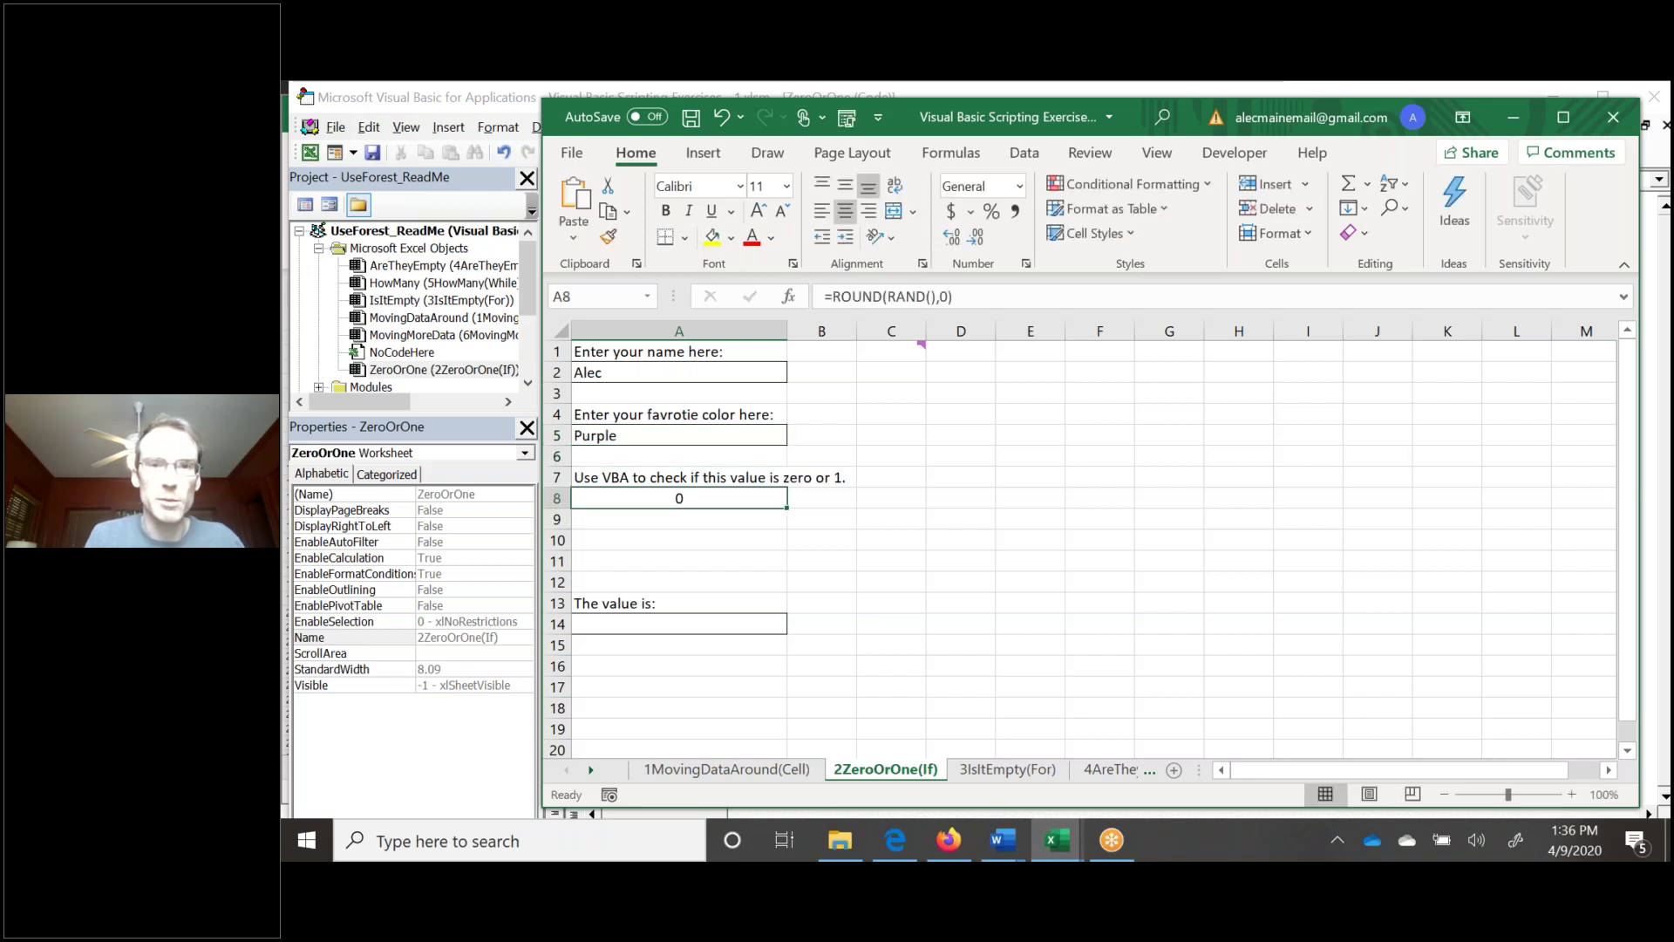
# Clear the name and favorite color entries in A2 and A5, and select the random value in A8.
pyautogui.click(704, 375)
pyautogui.press('Delete')
pyautogui.click(636, 435)
pyautogui.press('Delete')
pyautogui.click(684, 498)
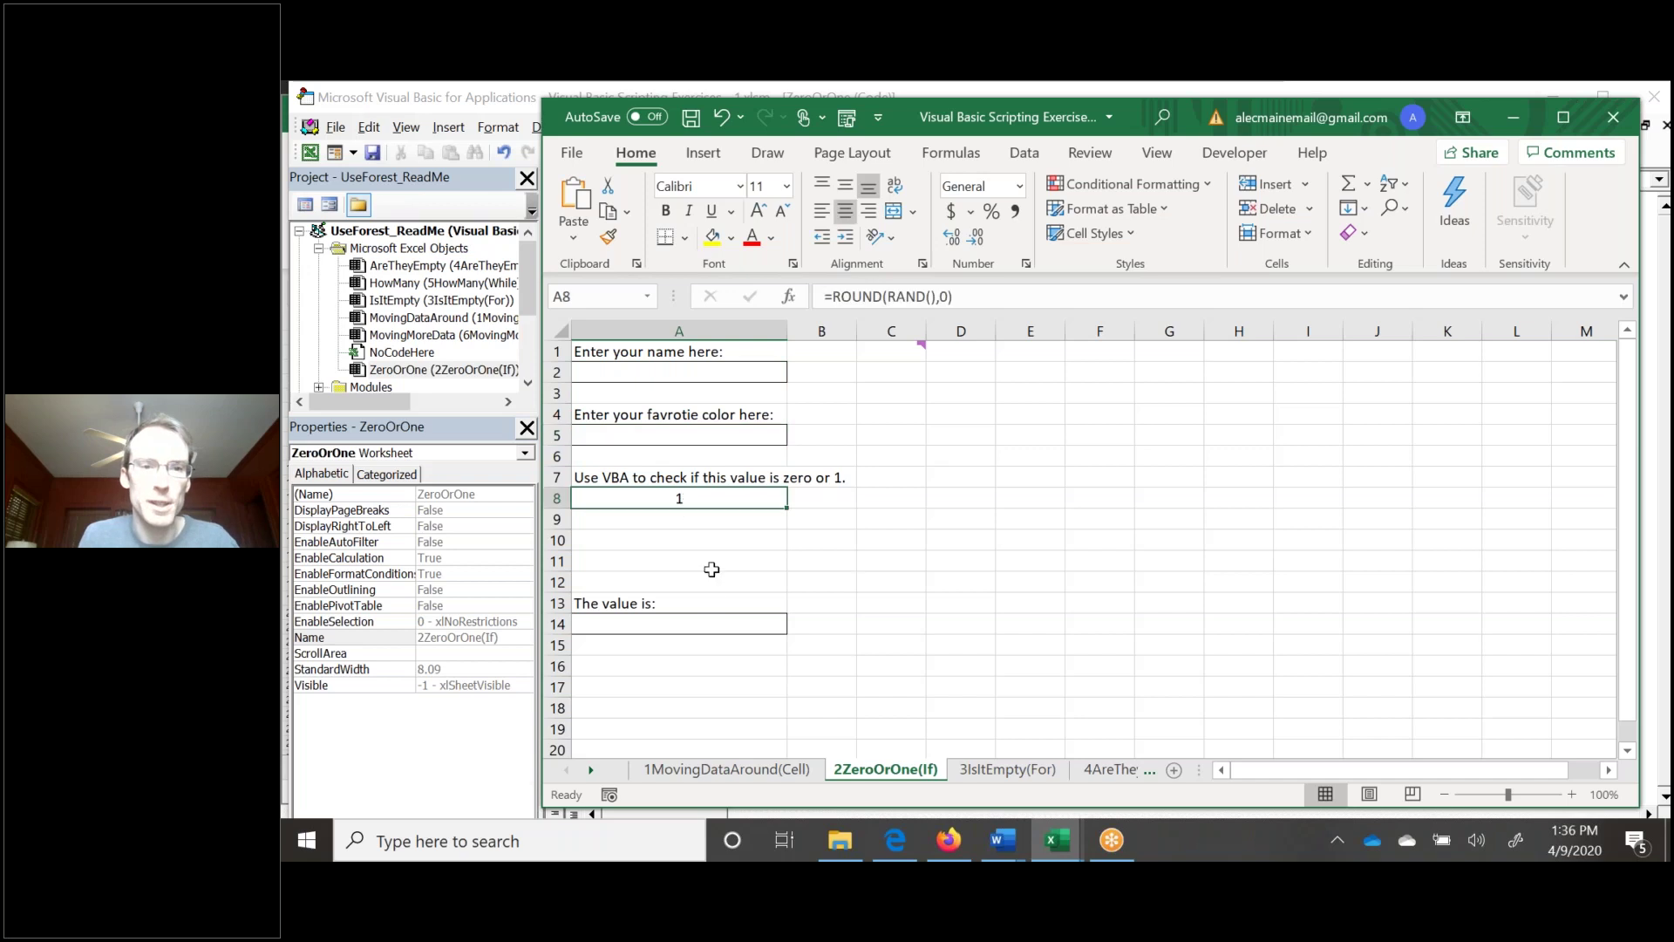
# Examine how the random value in A8 relates to the empty result cell A14 under "The value is:".
pyautogui.click(690, 628)
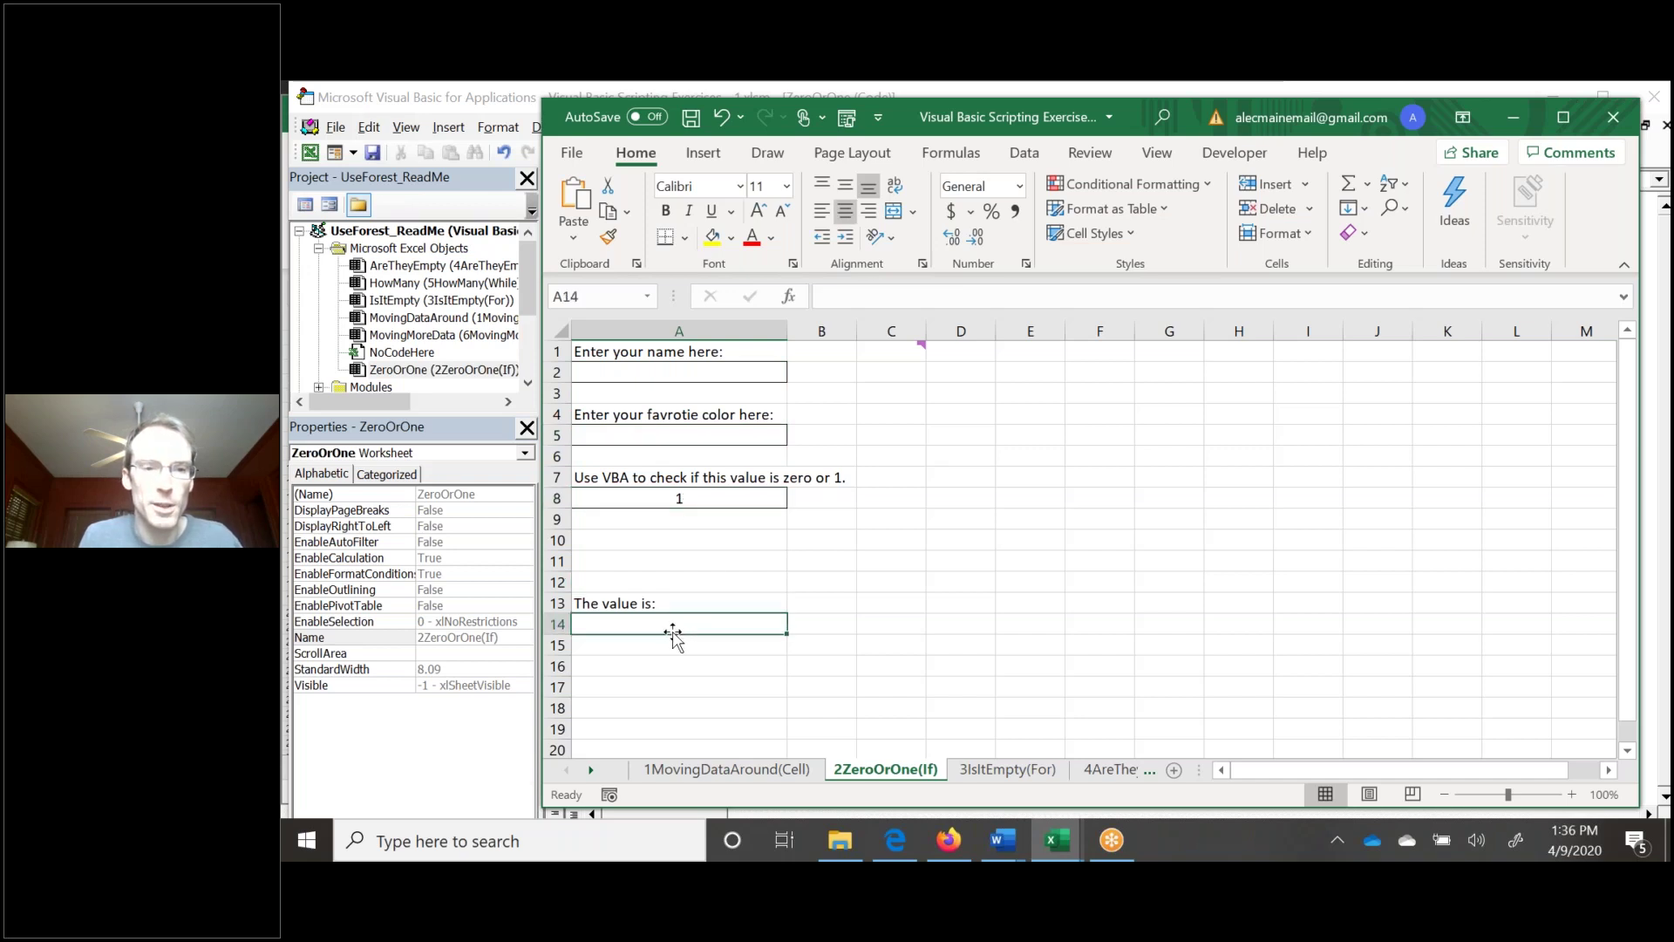
pyautogui.click(677, 500)
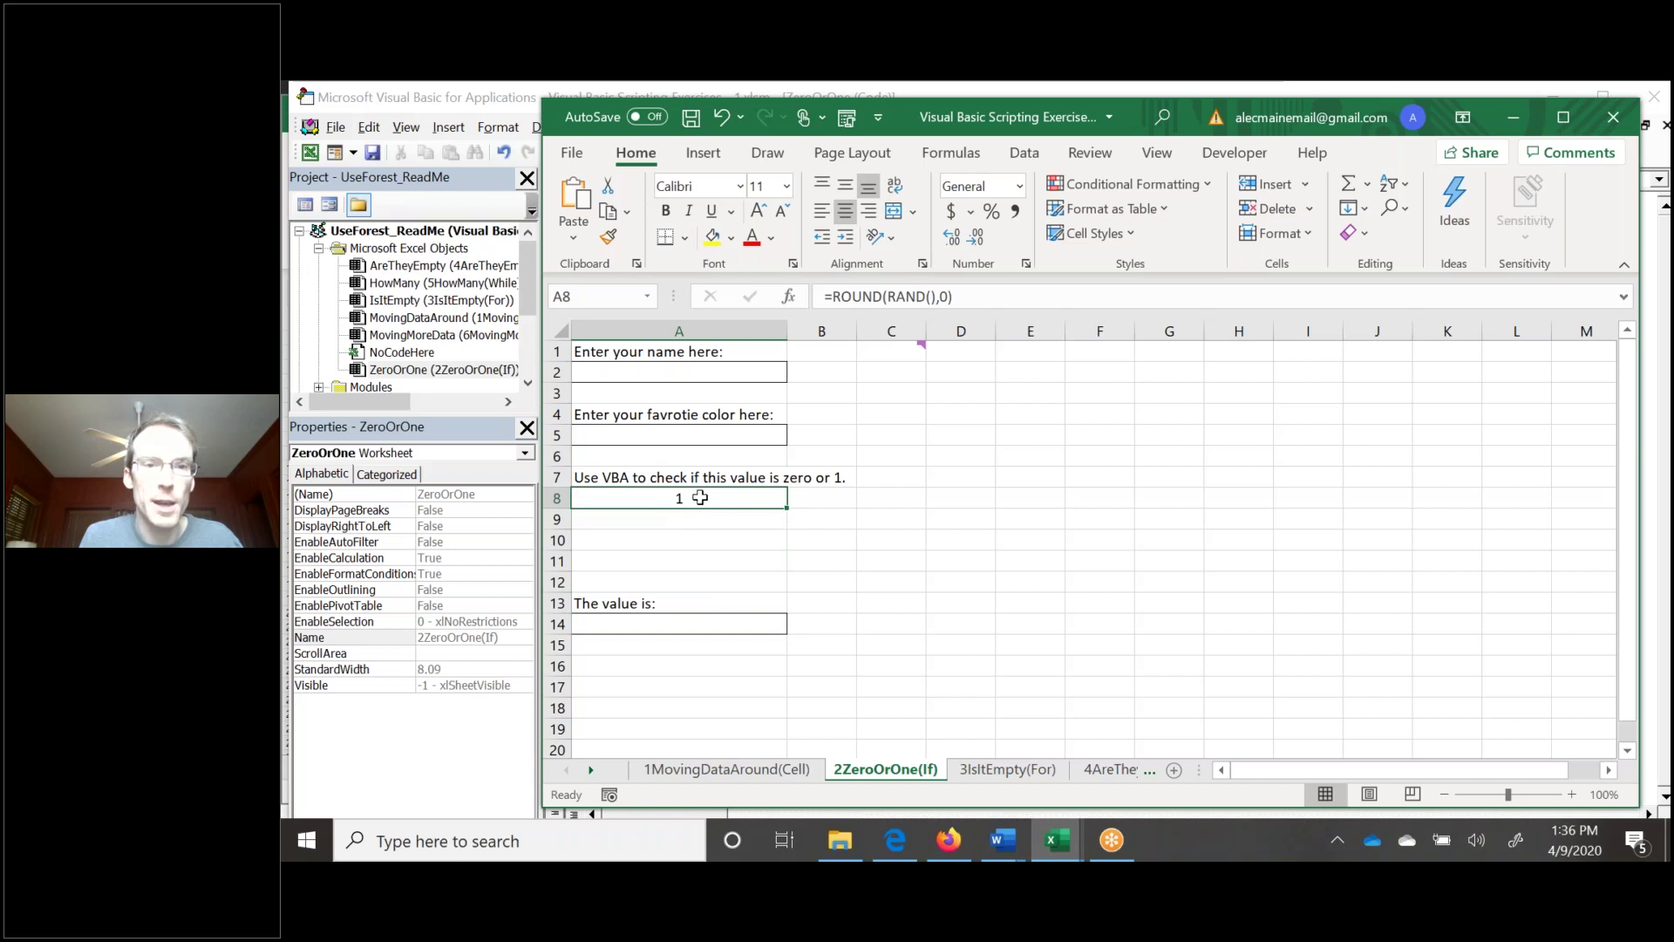
pyautogui.click(680, 624)
pyautogui.click(702, 503)
pyautogui.click(693, 622)
pyautogui.click(727, 504)
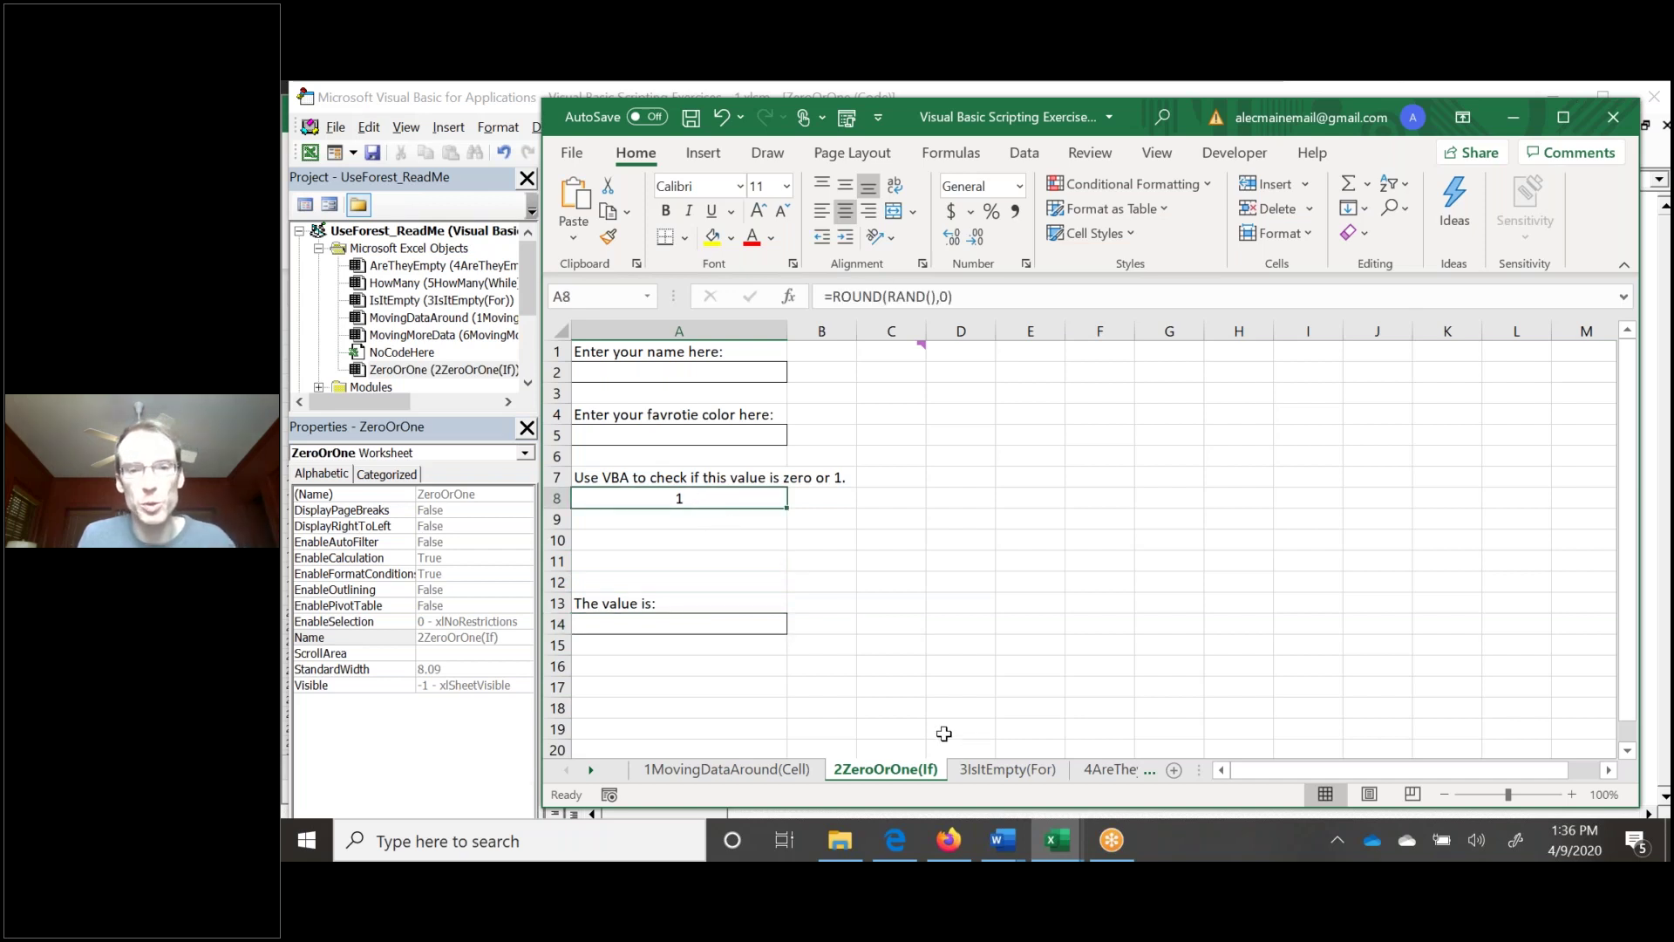
pyautogui.click(739, 620)
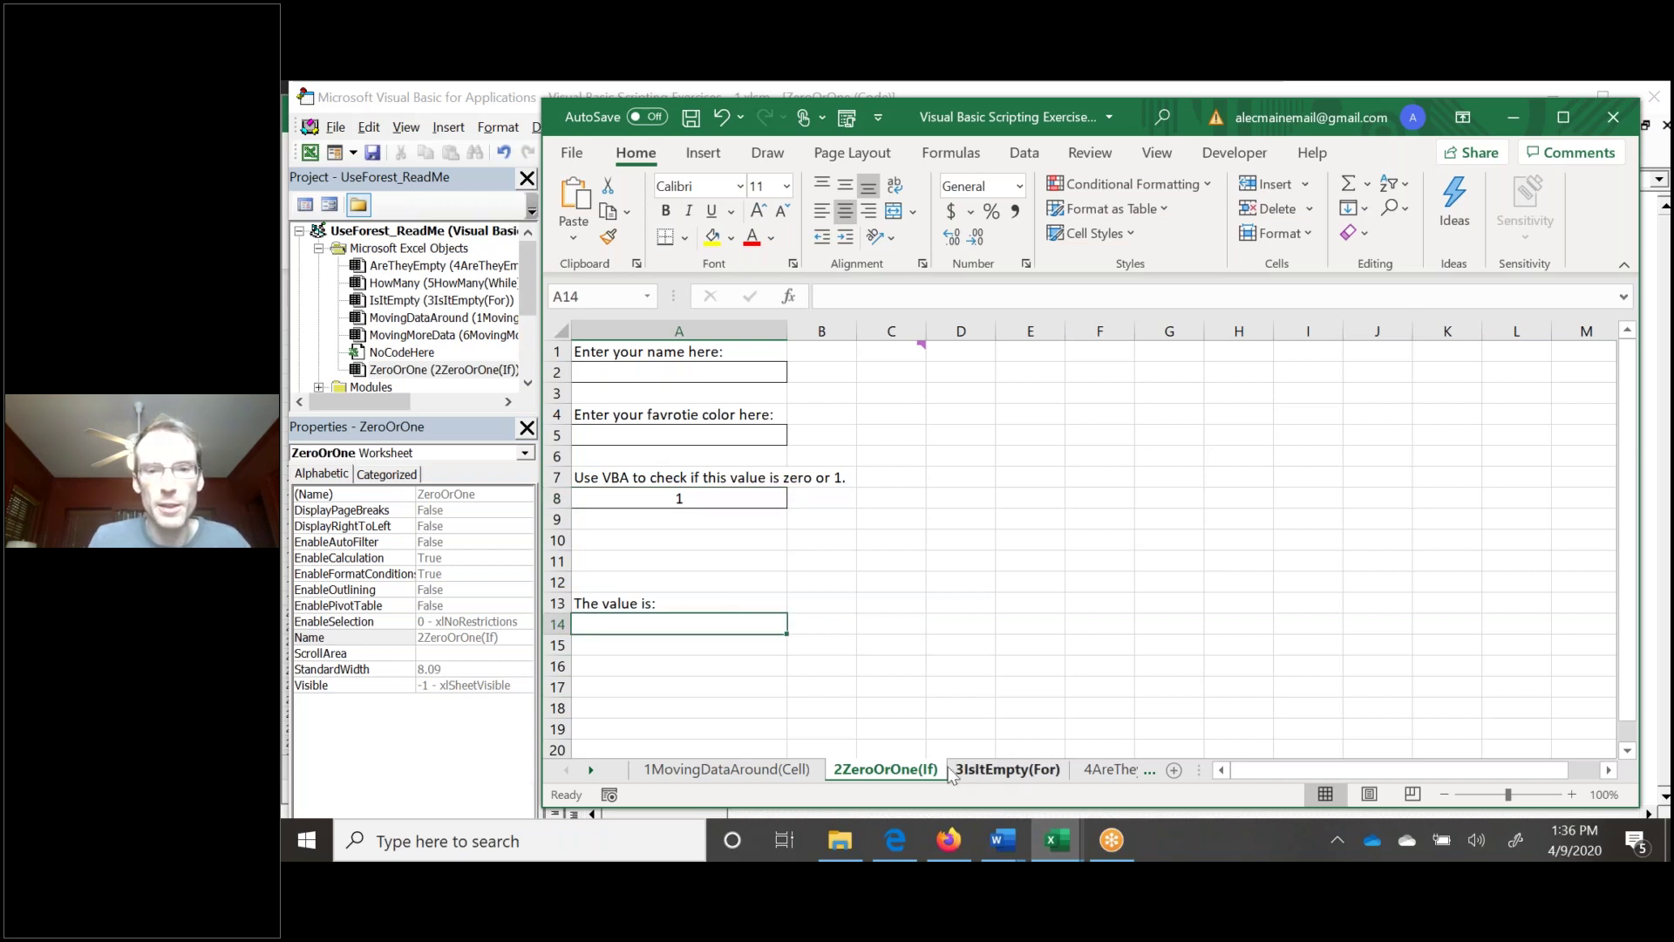
# Review the remaining exercise sheets, from 3IsItEmpty(For) and 4AreTheyEmpty(ForCount) to the temperature data in 6MovingMoreData(WhileIf).
pyautogui.click(1011, 771)
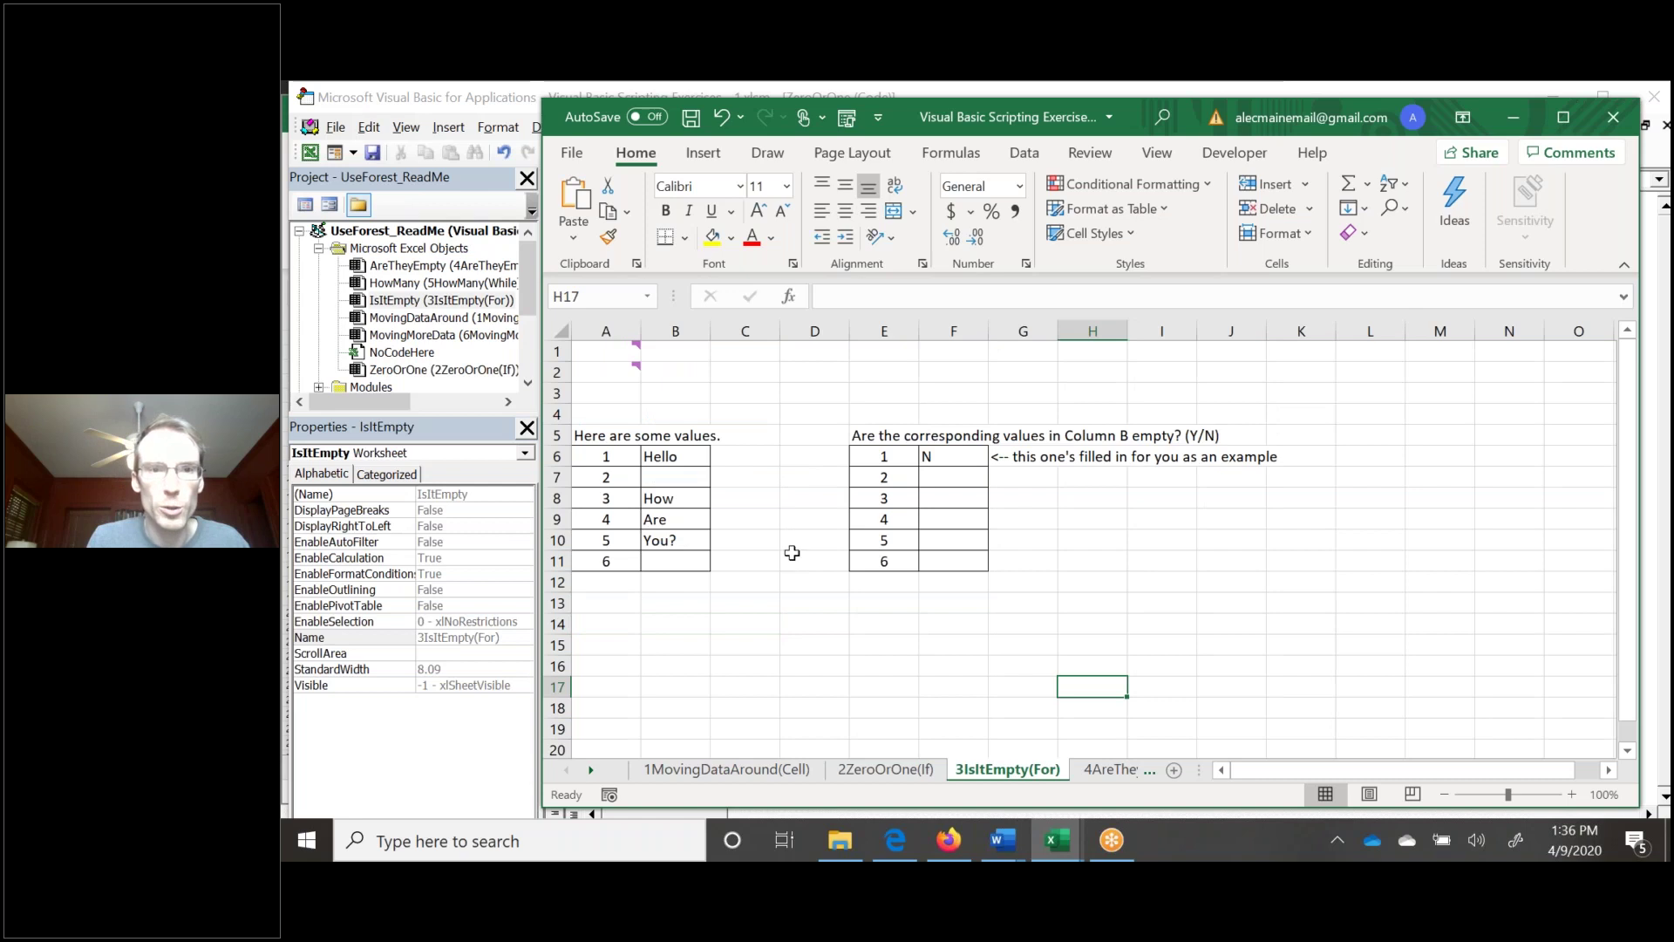
pyautogui.click(1103, 769)
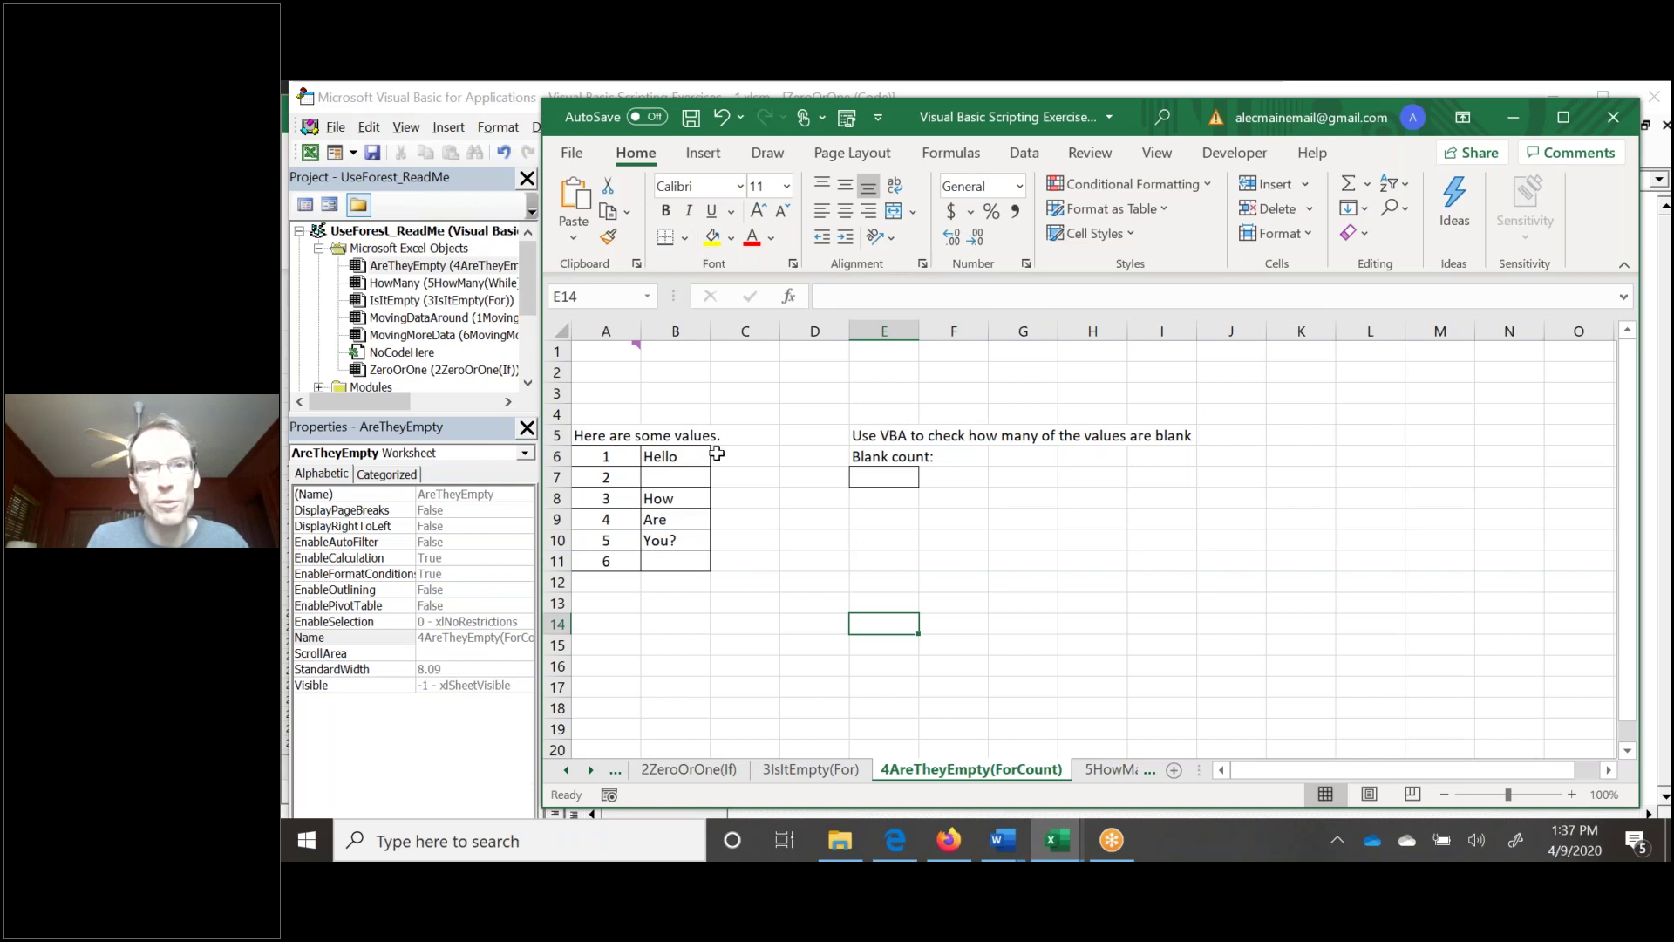
pyautogui.click(1116, 774)
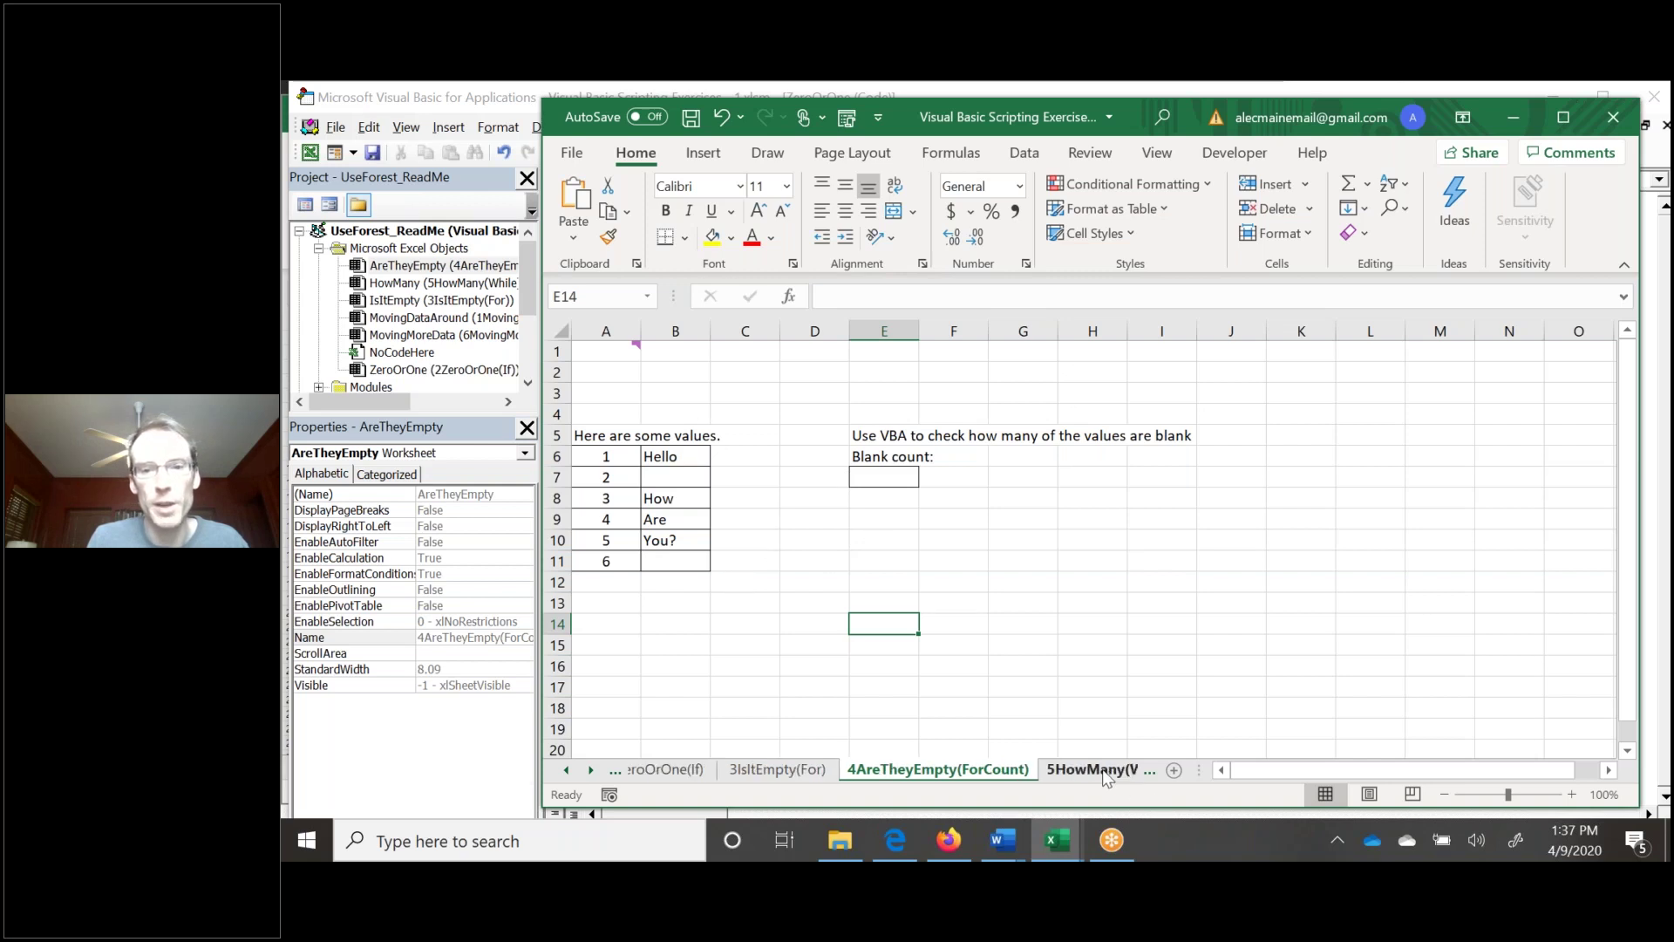
pyautogui.click(1122, 773)
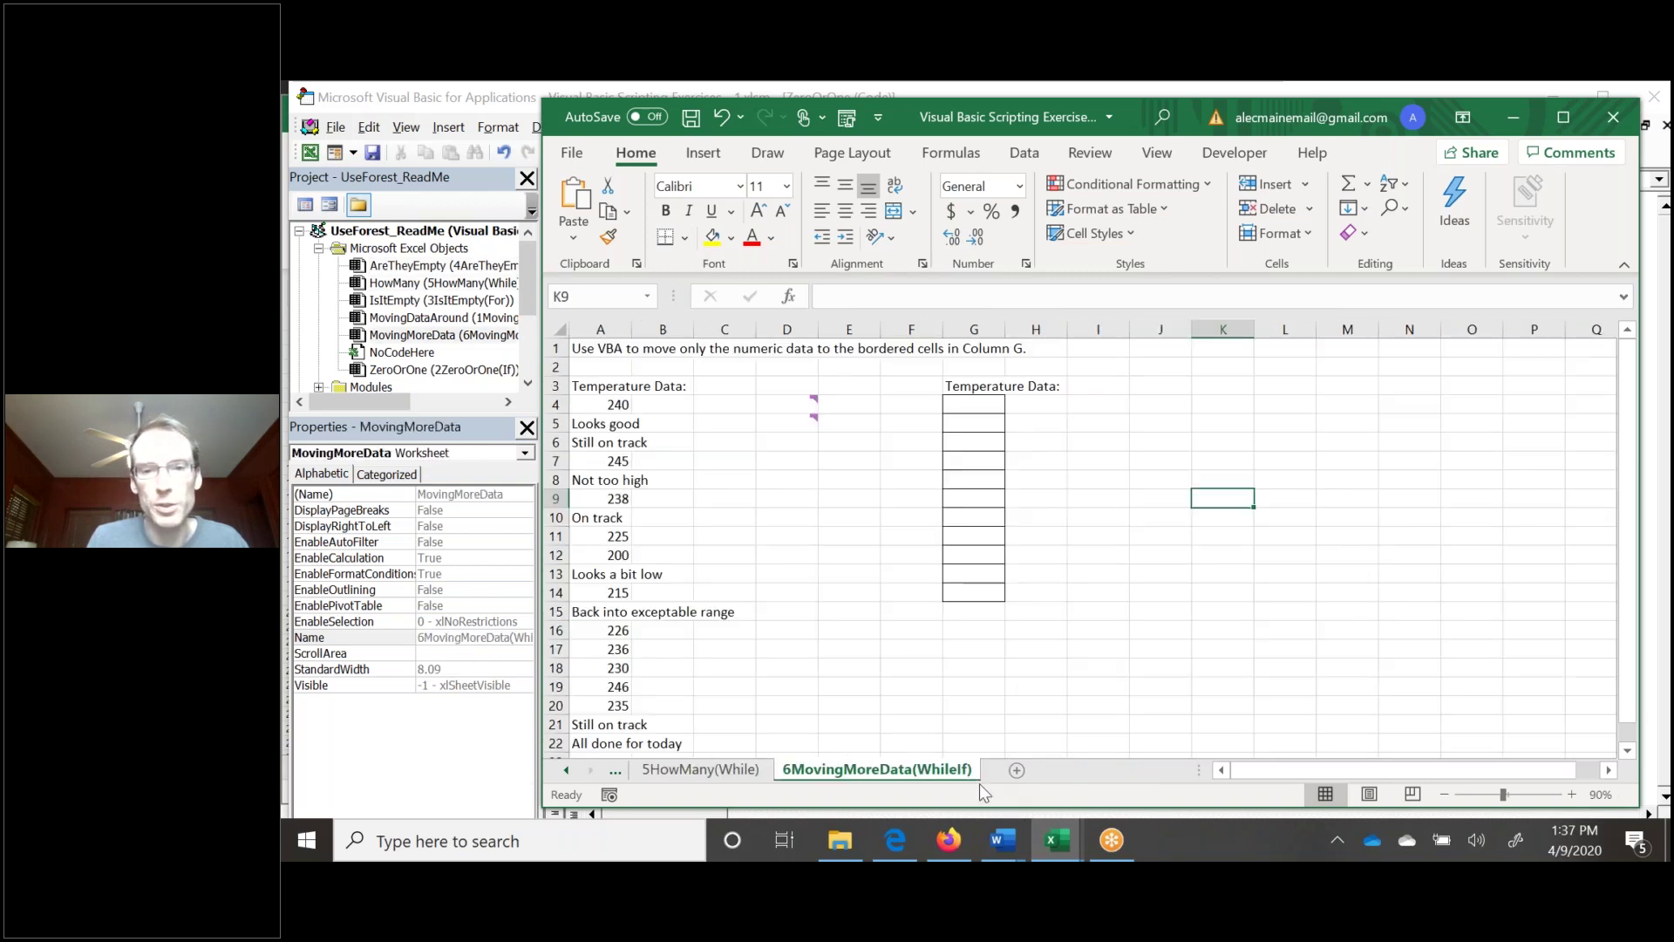
pyautogui.click(884, 610)
pyautogui.scroll(-2, 885, 639)
pyautogui.scroll(2, 885, 641)
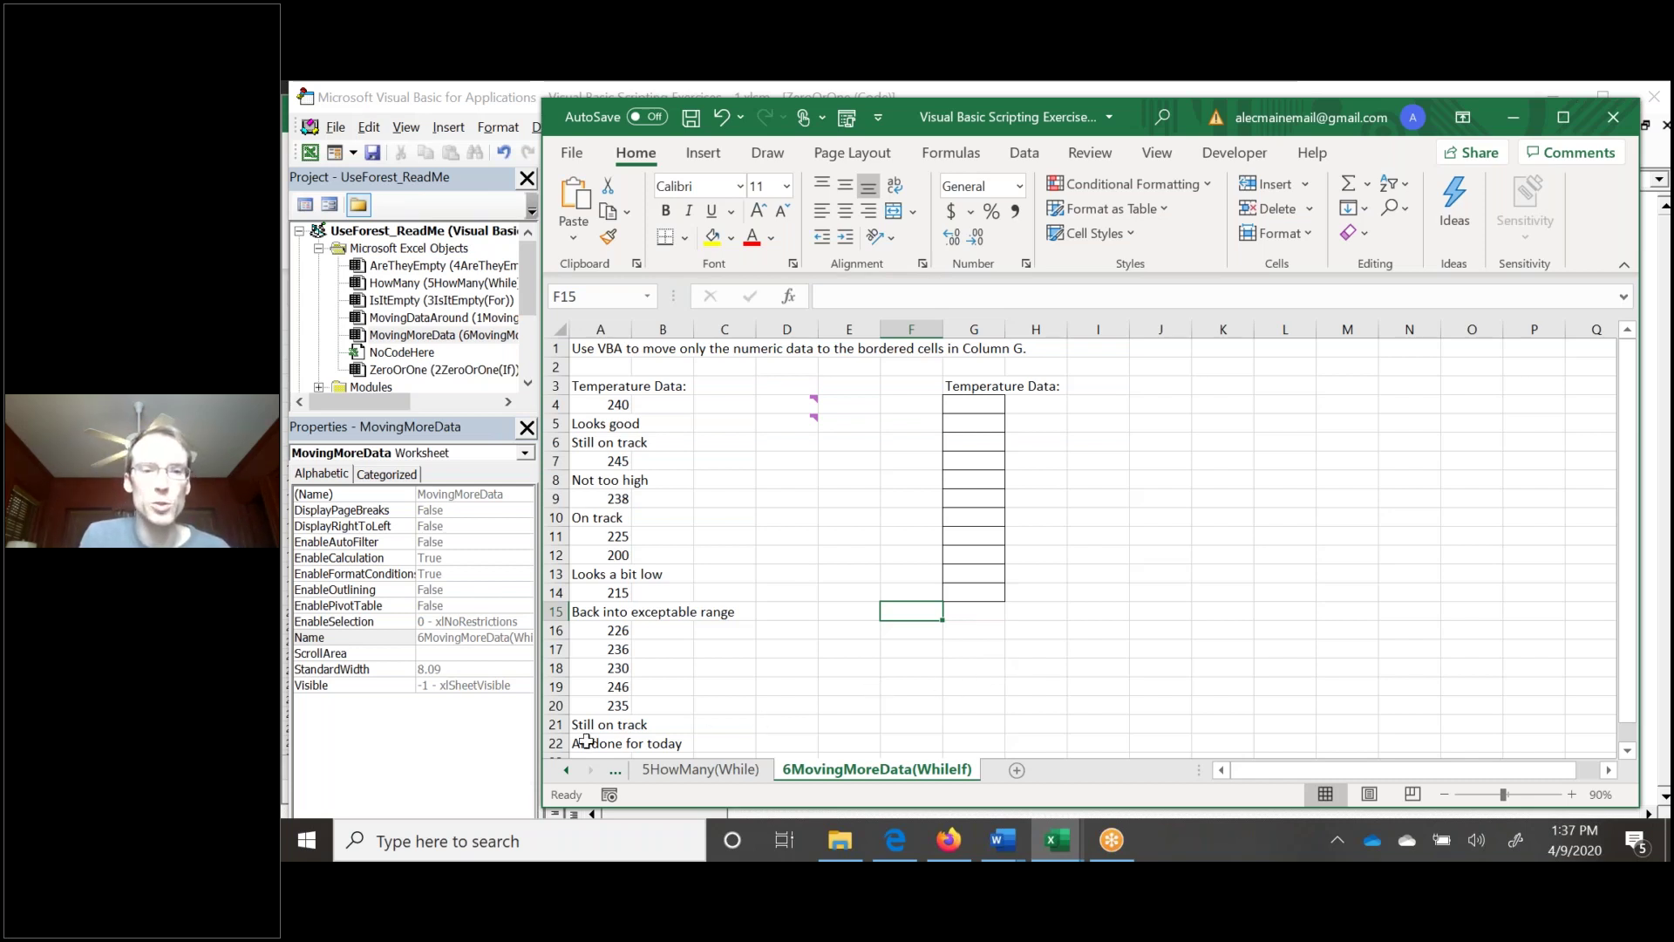
pyautogui.click(615, 769)
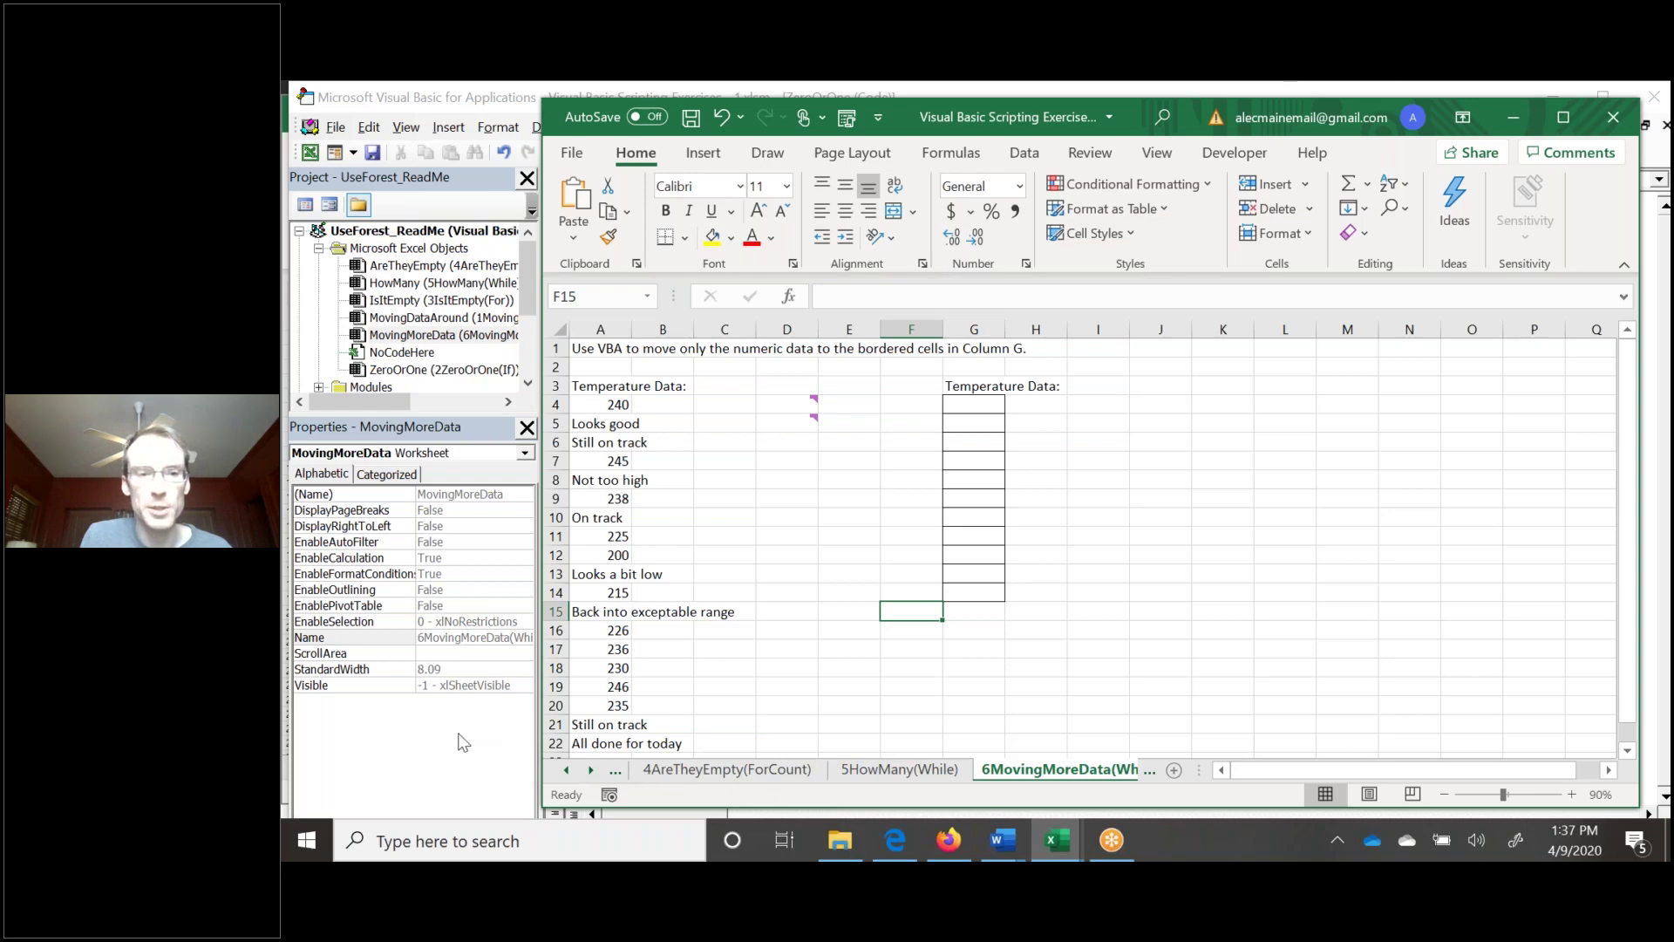
# Switch back to the WhereToDrill_forestVisualizer workbook and revisit its Forest Setup and Test Data sheets.
pyautogui.click(1057, 839)
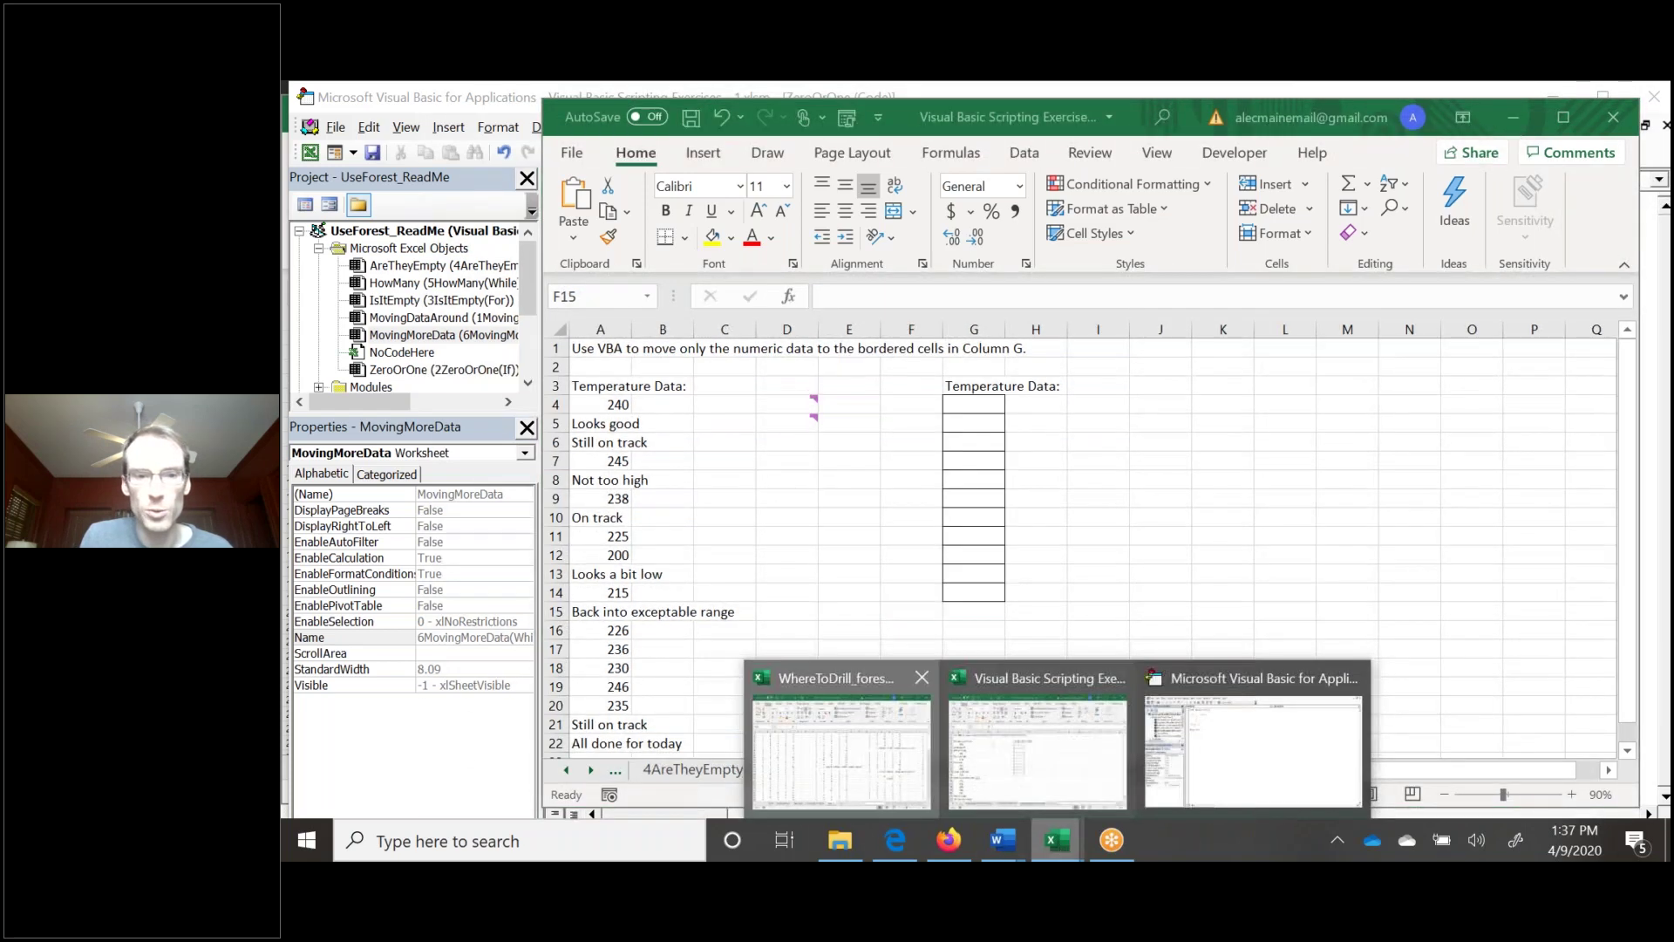
pyautogui.click(842, 741)
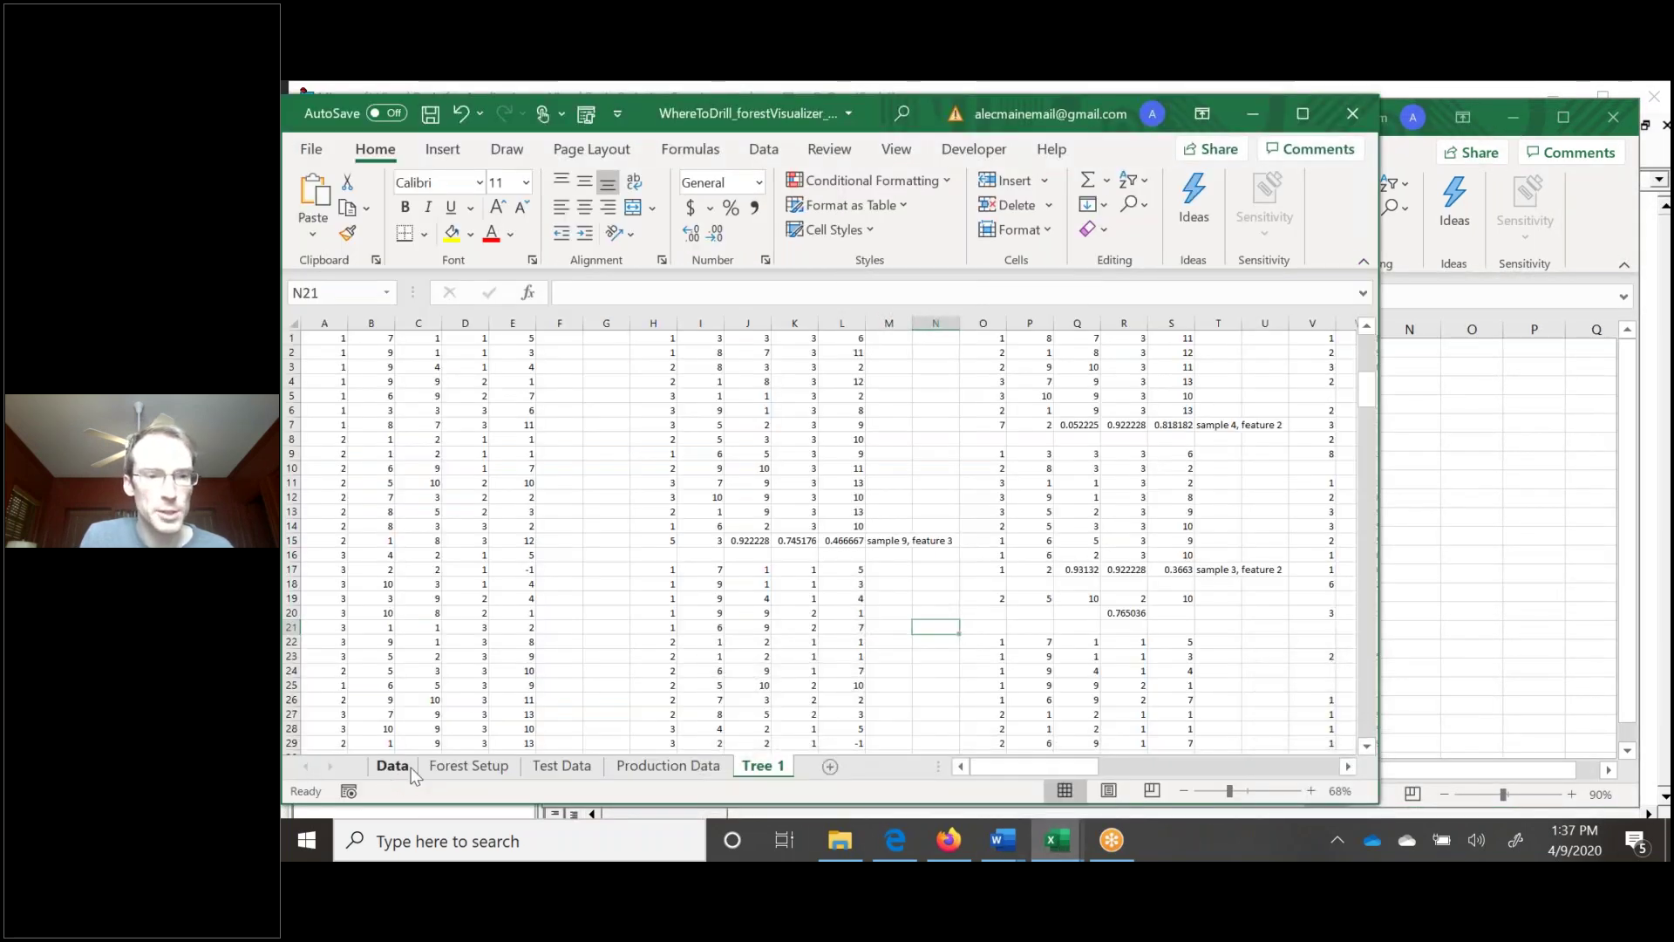
pyautogui.click(468, 765)
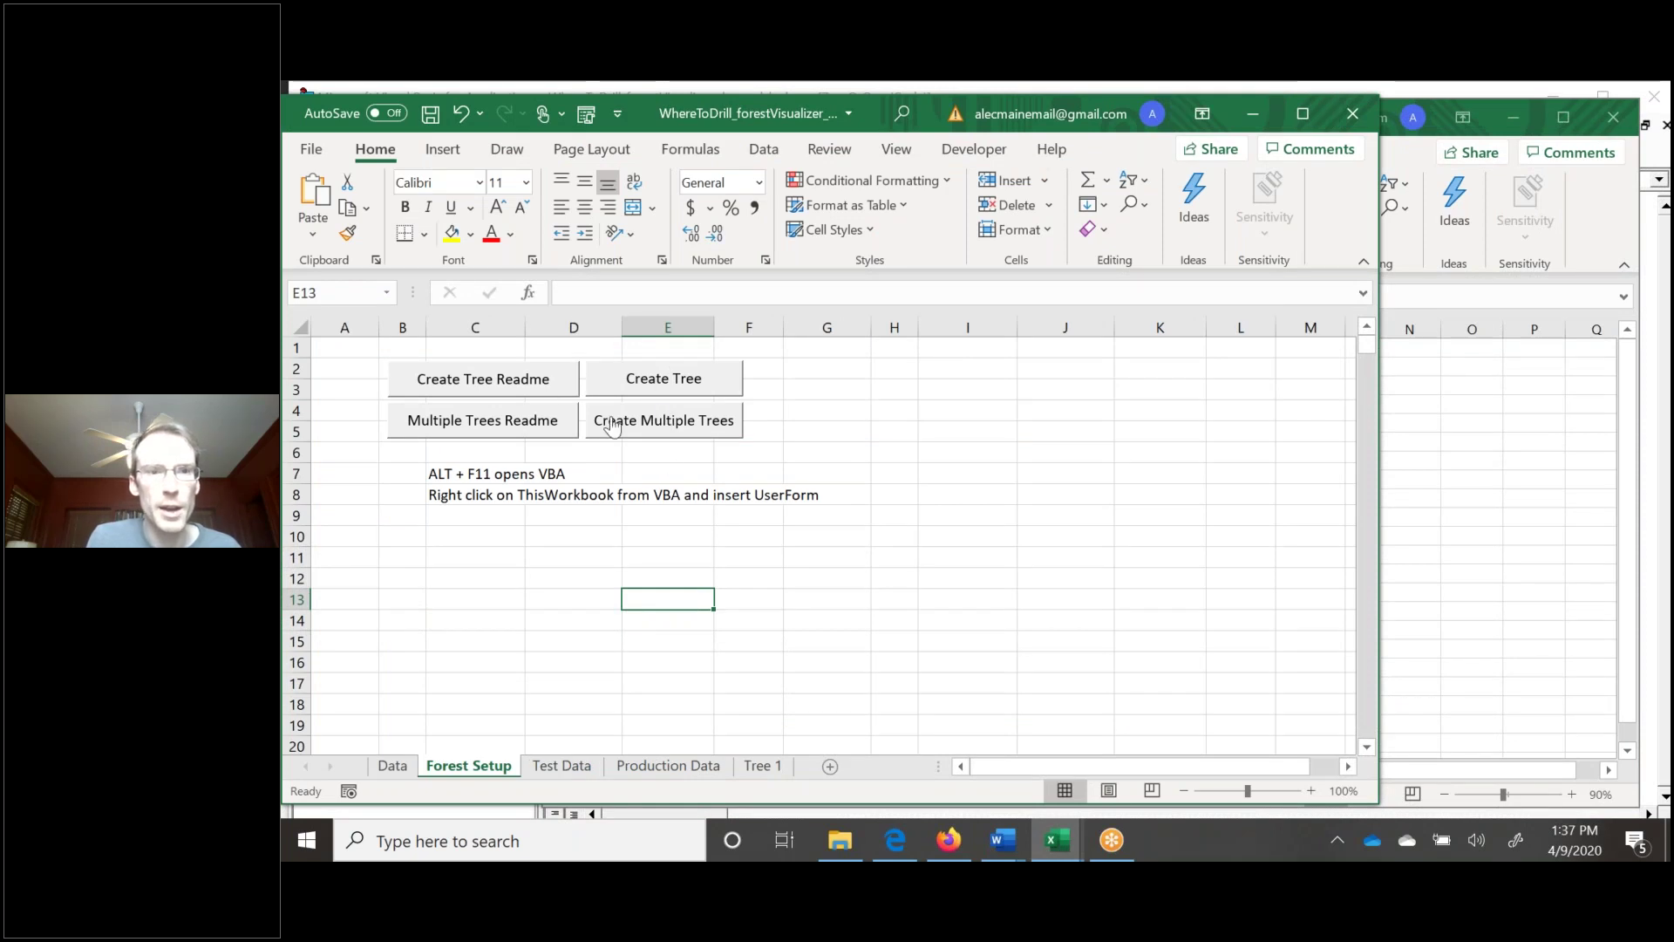
pyautogui.click(557, 767)
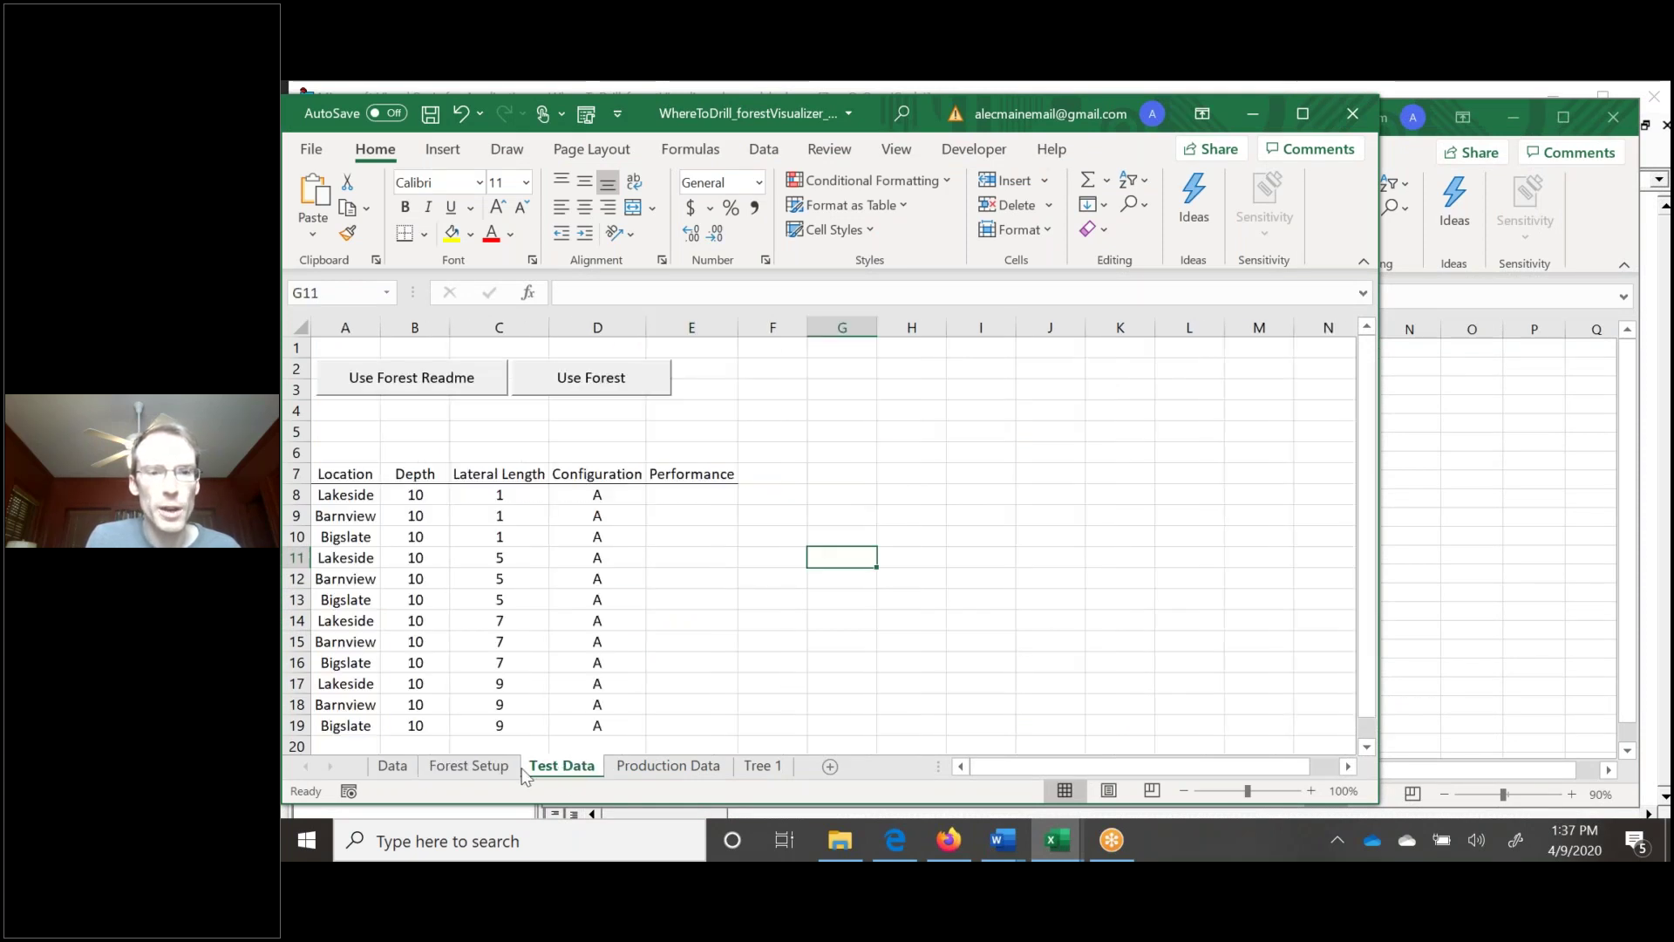
pyautogui.click(455, 767)
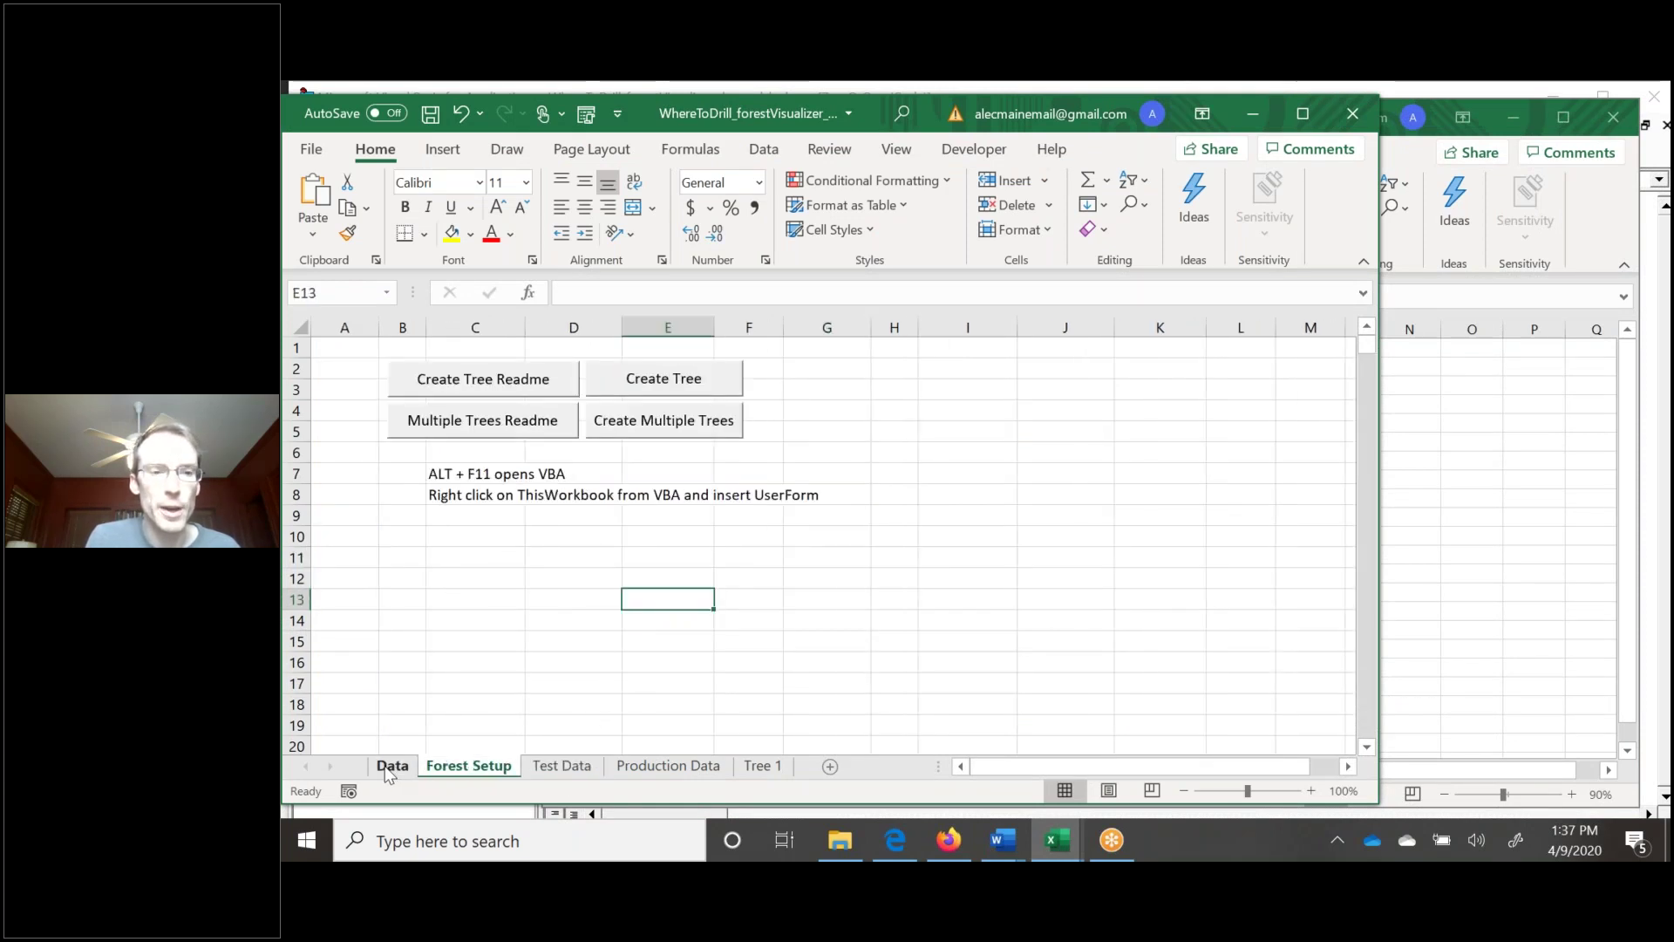